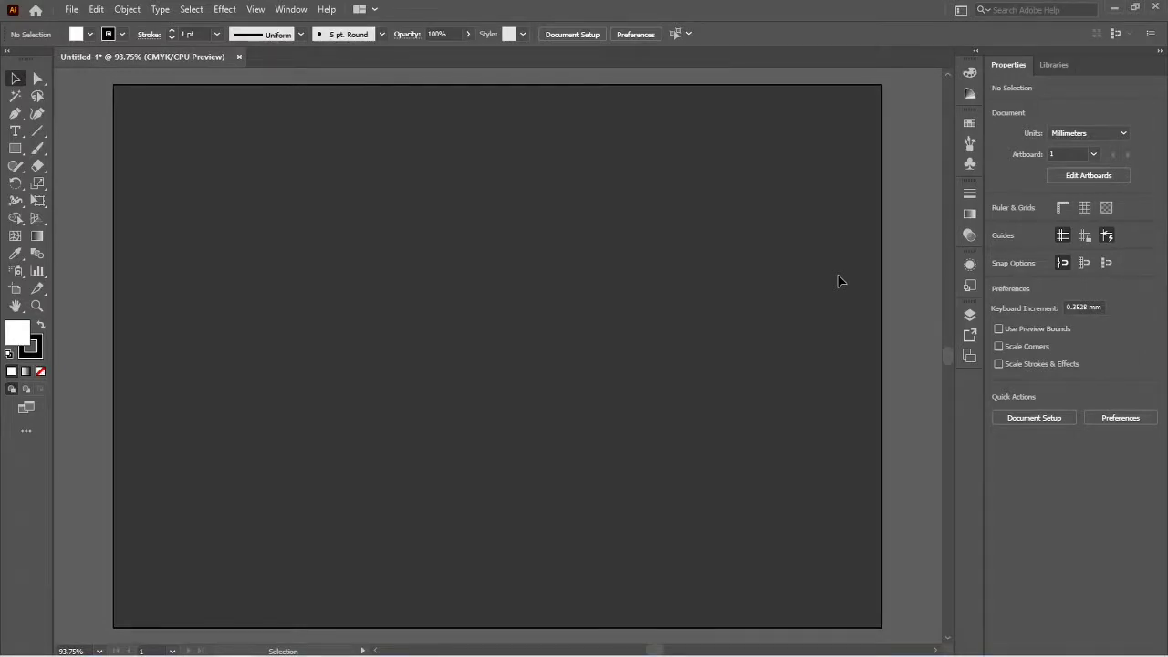
# Step: Draw a white rectangle about 152 mm wide and 14.4 mm high, centred horizontally and vertically on the artboard
pyautogui.click(15, 149)
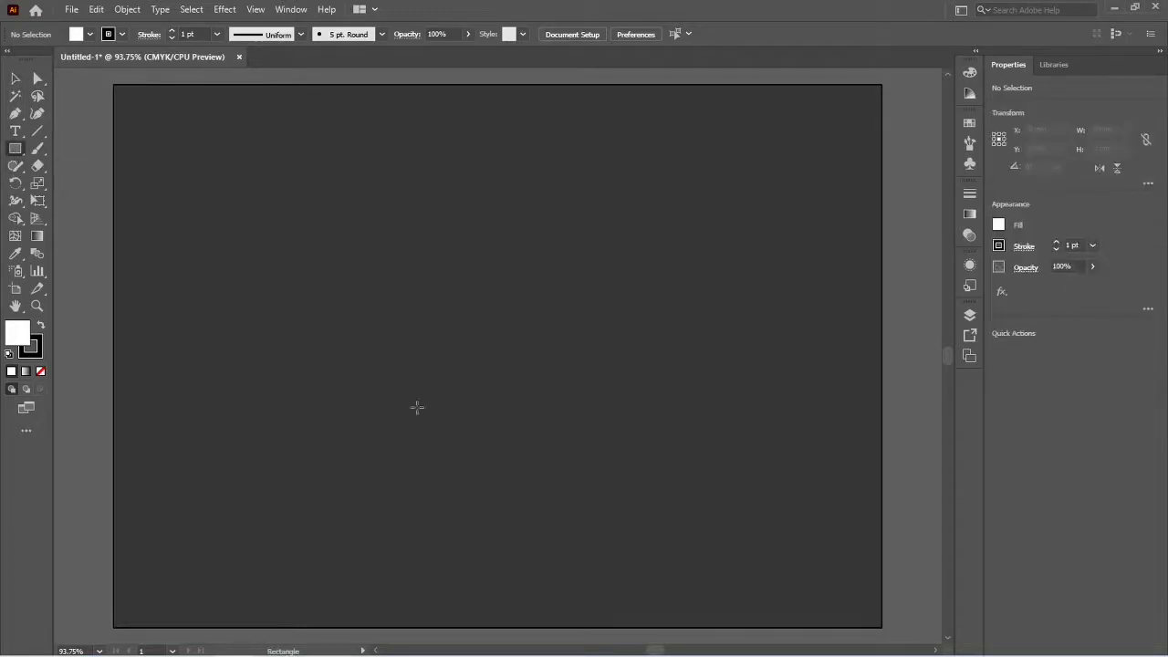
pyautogui.moveTo(372, 327); pyautogui.dragTo(736, 375)
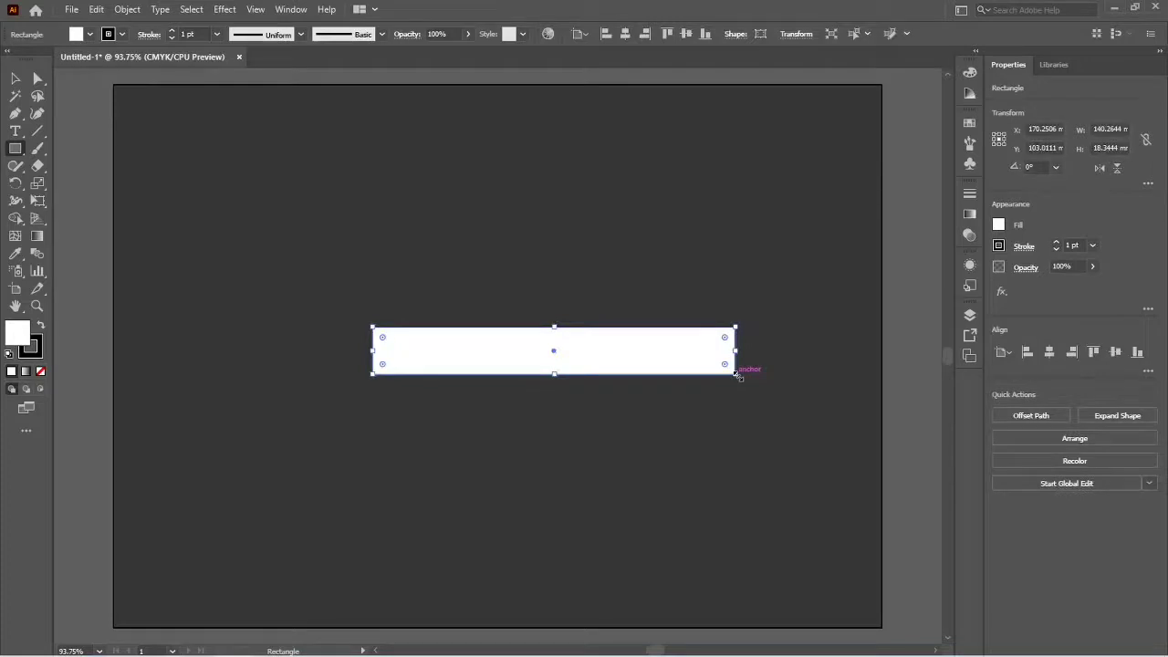
pyautogui.click(625, 34)
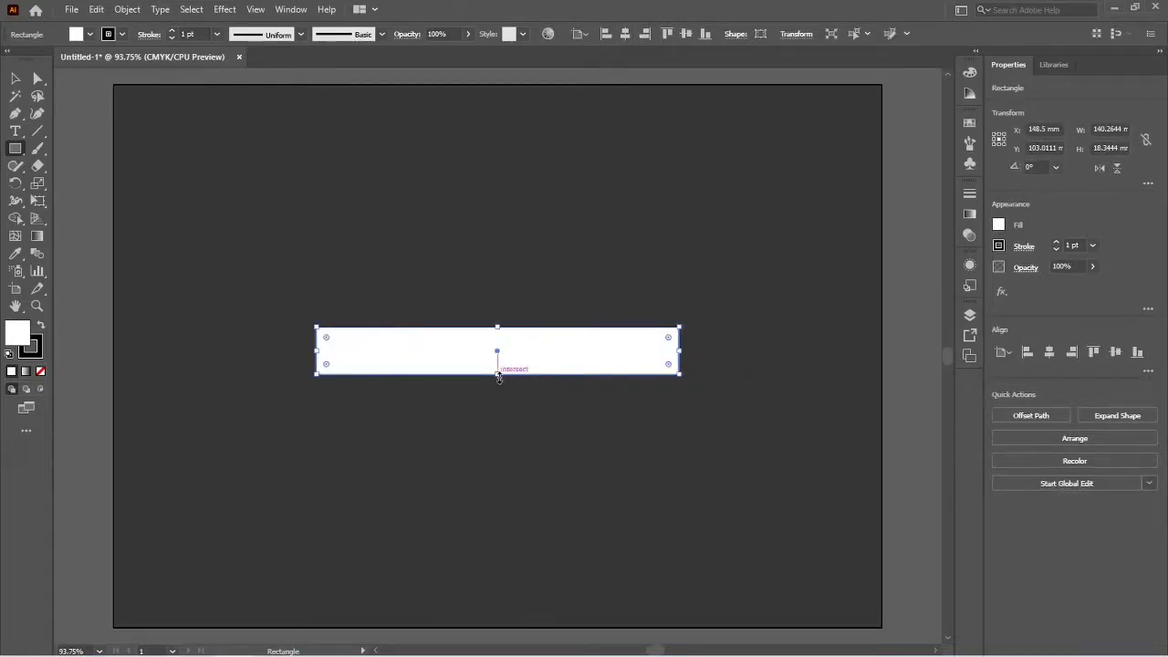
pyautogui.moveTo(498, 376); pyautogui.dragTo(498, 370)
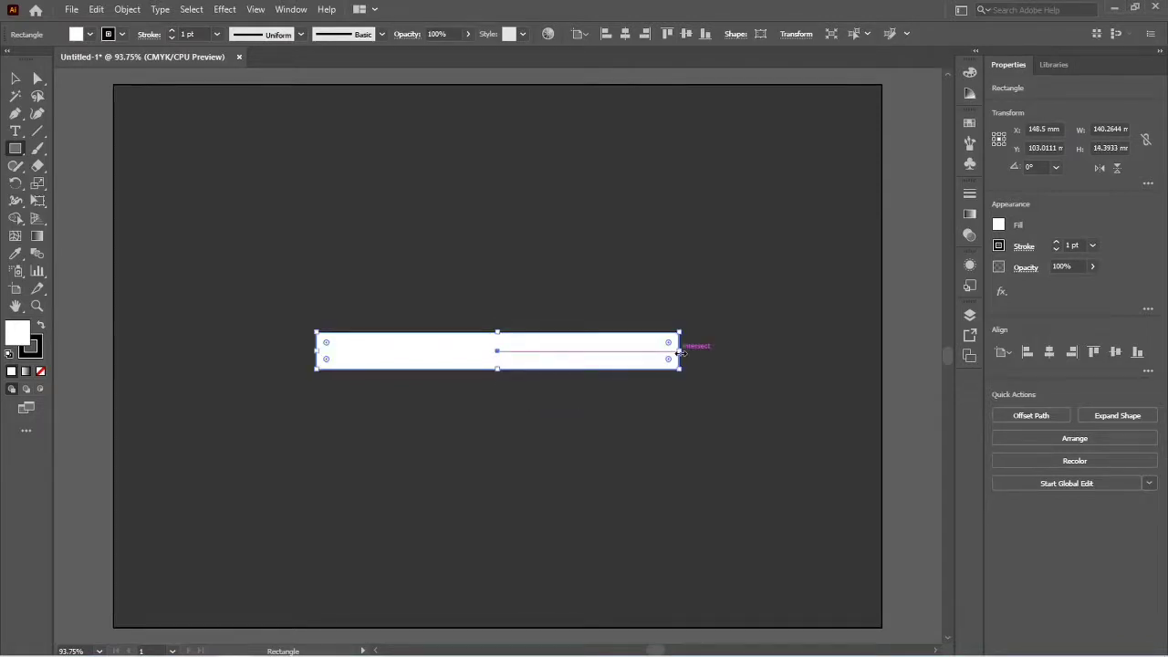
pyautogui.moveTo(680, 352); pyautogui.dragTo(737, 352)
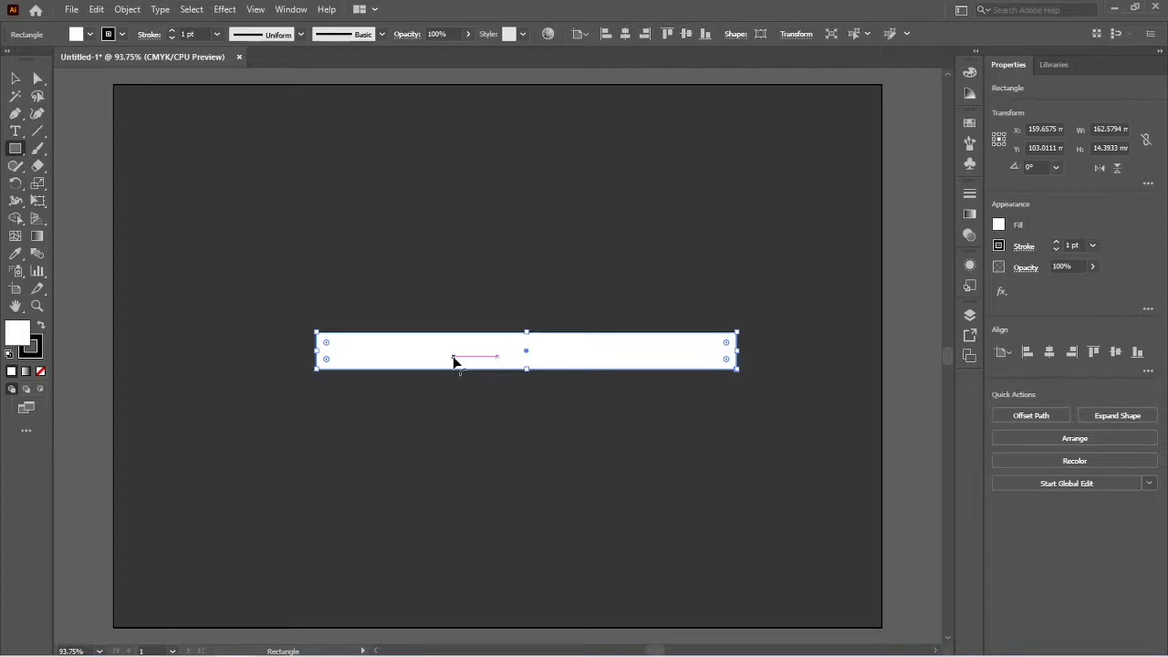
pyautogui.click(683, 38)
pyautogui.click(683, 38)
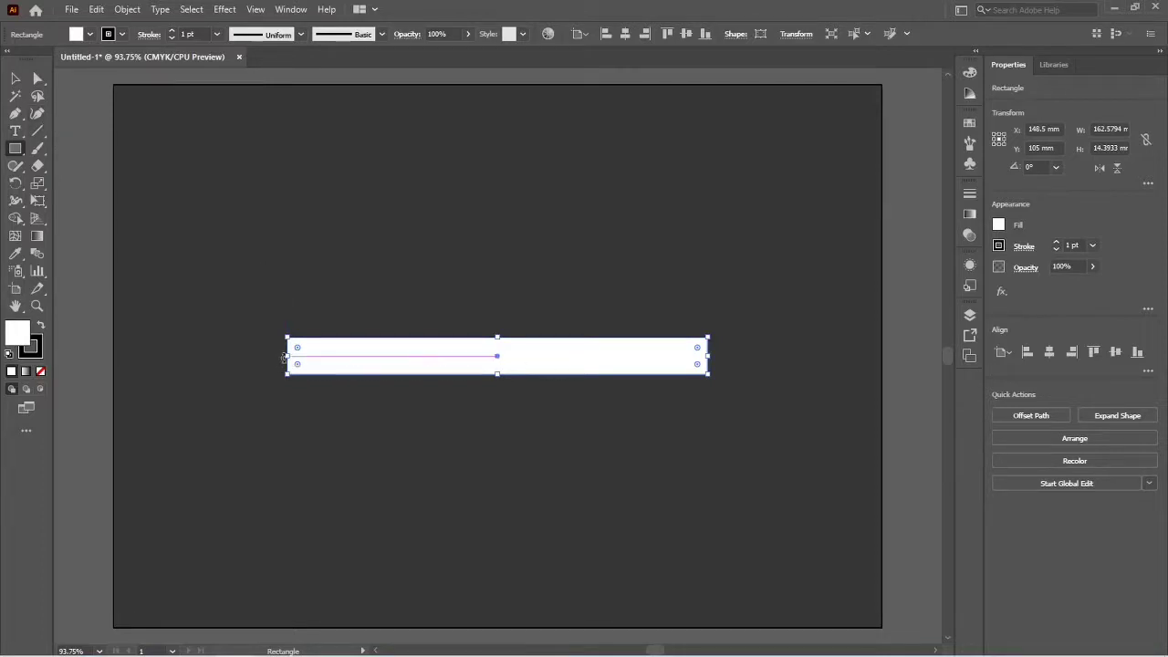
pyautogui.moveTo(287, 359); pyautogui.dragTo(302, 357)
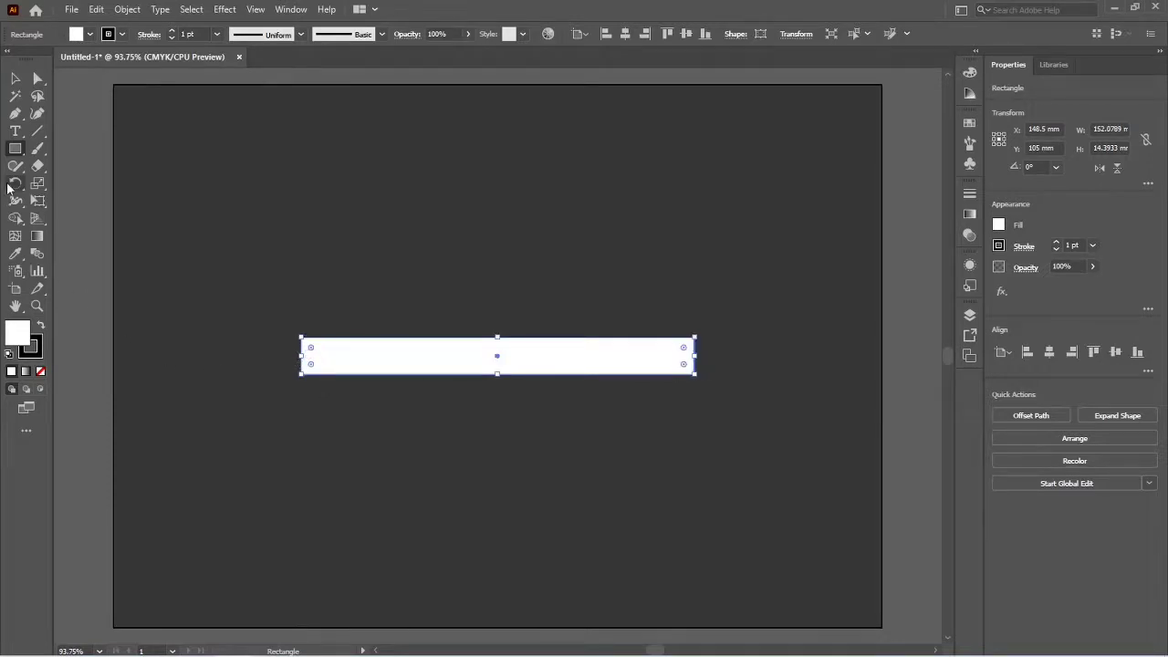
# Step: Add two anchor points on the rectangle's upper edge and two matching ones on its lower edge, one pair either side of the centre
pyautogui.click(15, 114)
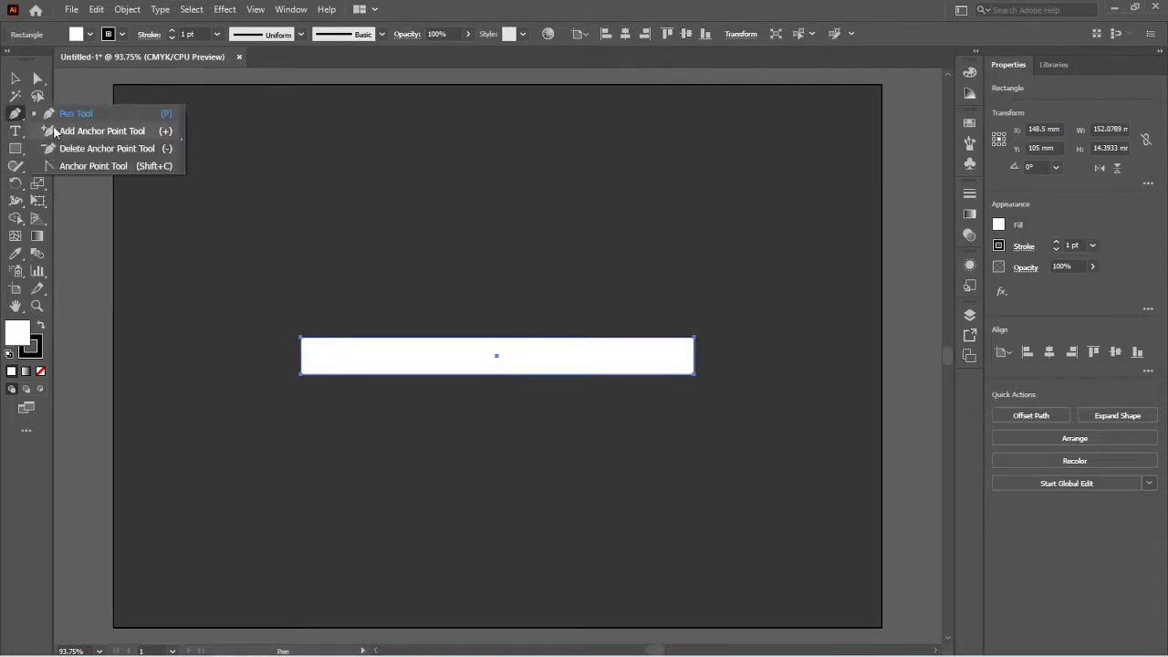
pyautogui.click(54, 132)
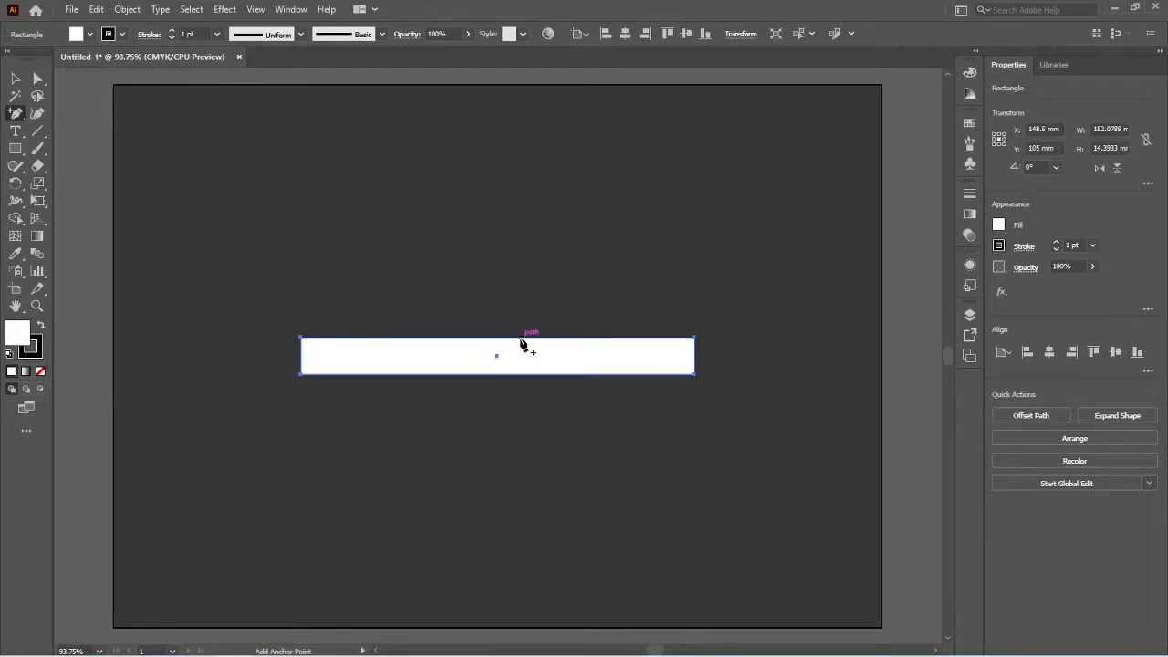
pyautogui.click(521, 338)
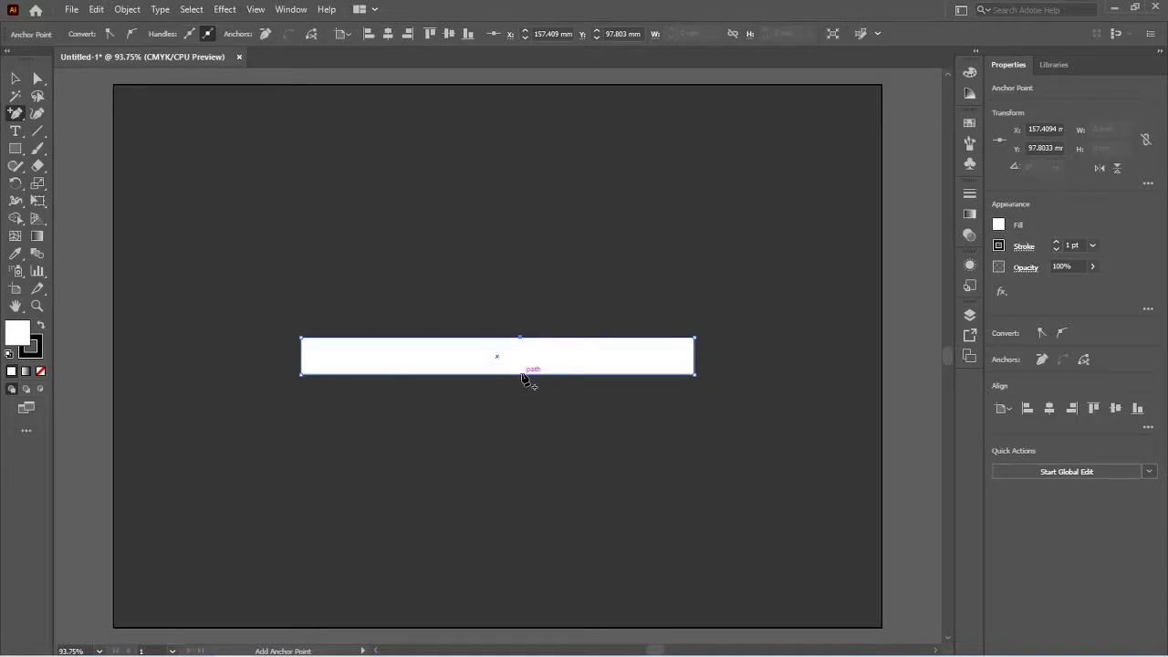
pyautogui.click(521, 374)
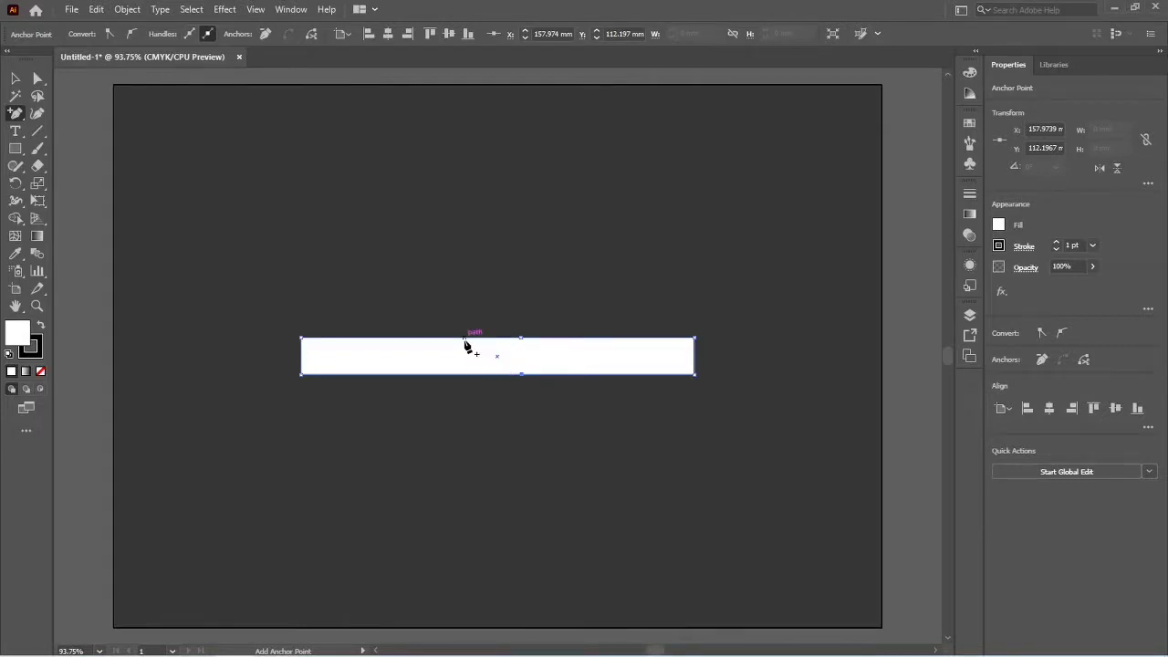
pyautogui.click(464, 339)
pyautogui.click(463, 374)
# Step: Scale the pair of anchor points right of centre vertically outward so the shape bulges to about 17.2 mm high
pyautogui.click(37, 80)
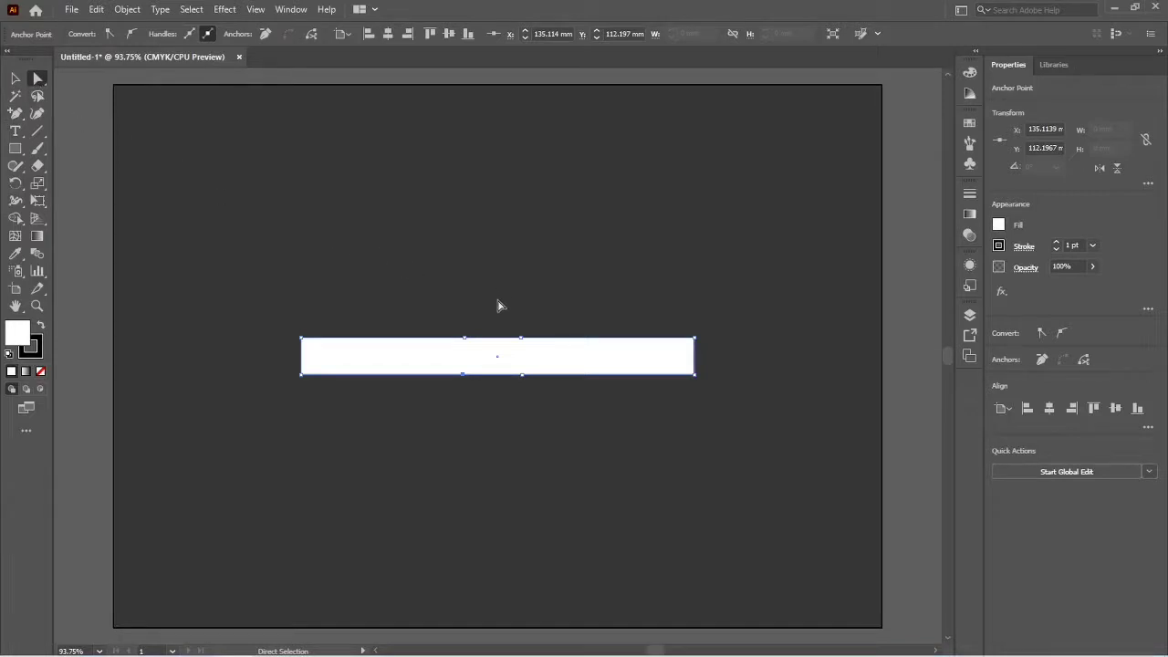
pyautogui.moveTo(499, 305); pyautogui.dragTo(535, 400)
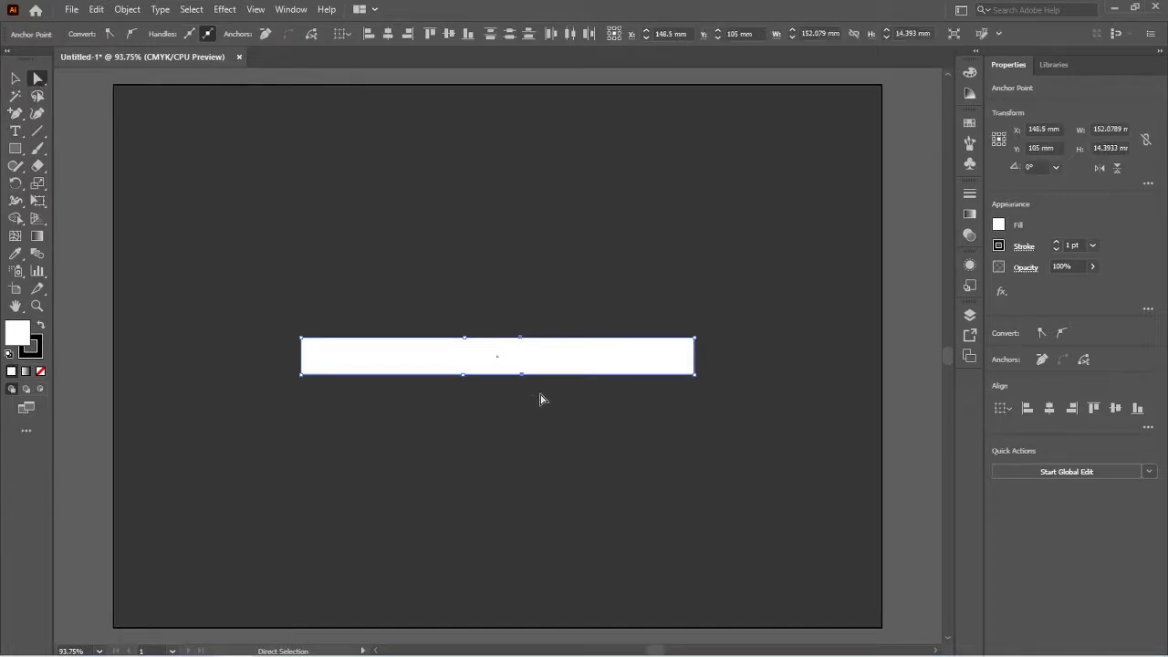
pyautogui.click(38, 183)
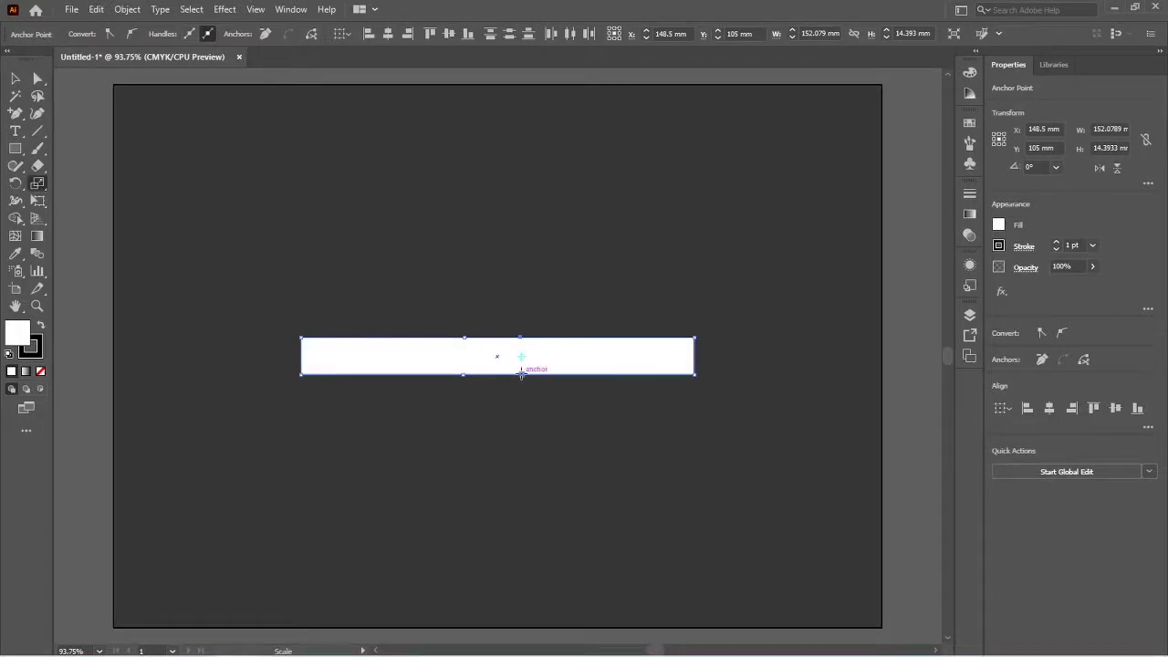
pyautogui.moveTo(522, 379); pyautogui.dragTo(524, 383)
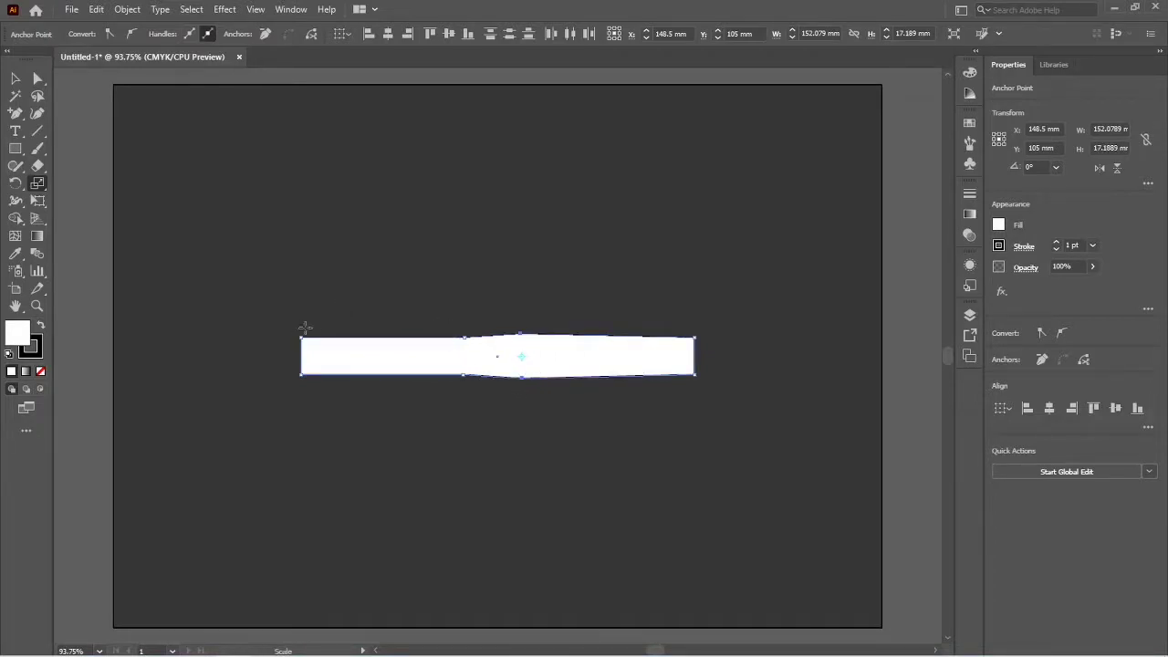
# Step: Scale the two left-end anchor points vertically toward each other so the shape tapers to a narrow tip
pyautogui.press('v')
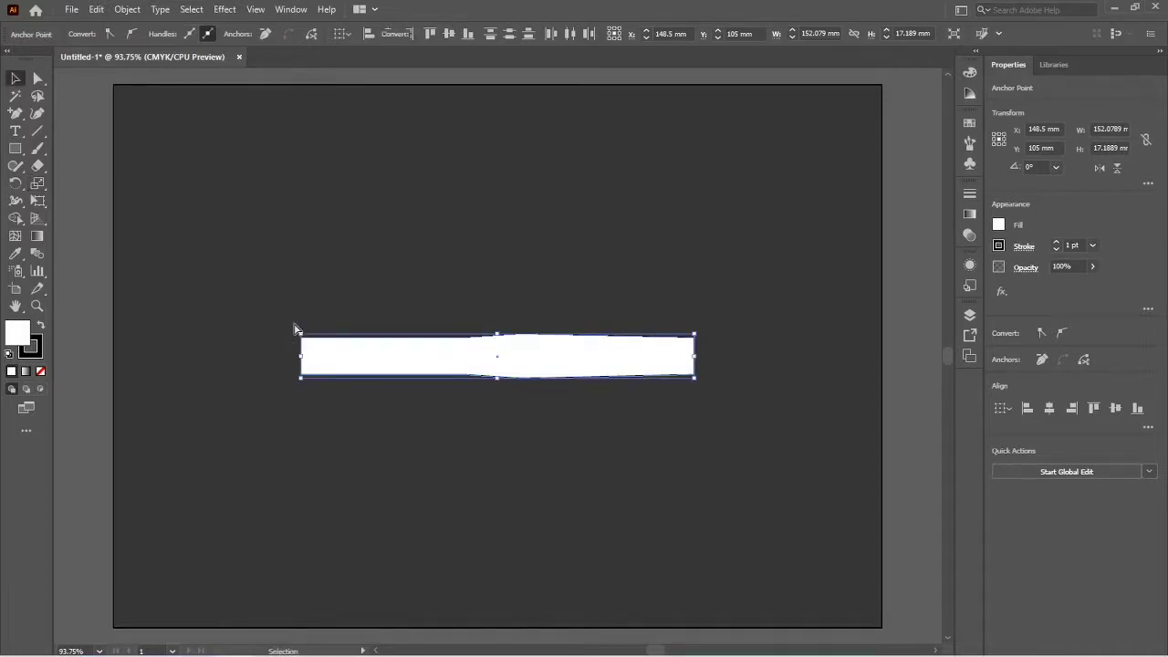
pyautogui.press('a')
pyautogui.moveTo(294, 328); pyautogui.dragTo(313, 399)
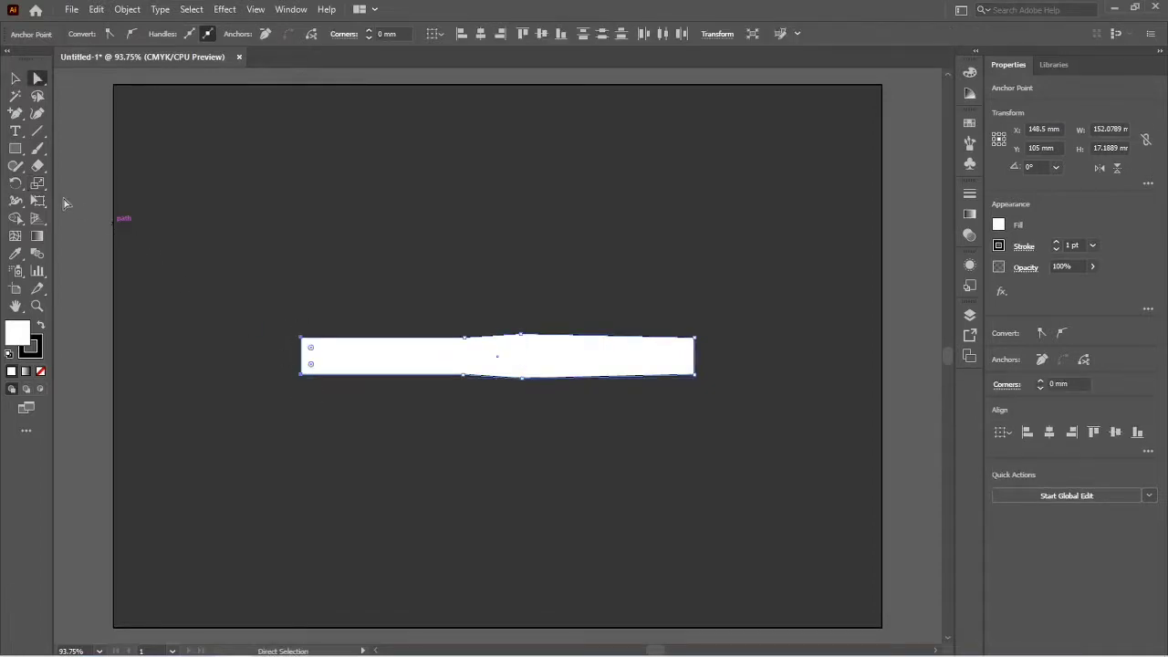
pyautogui.click(42, 184)
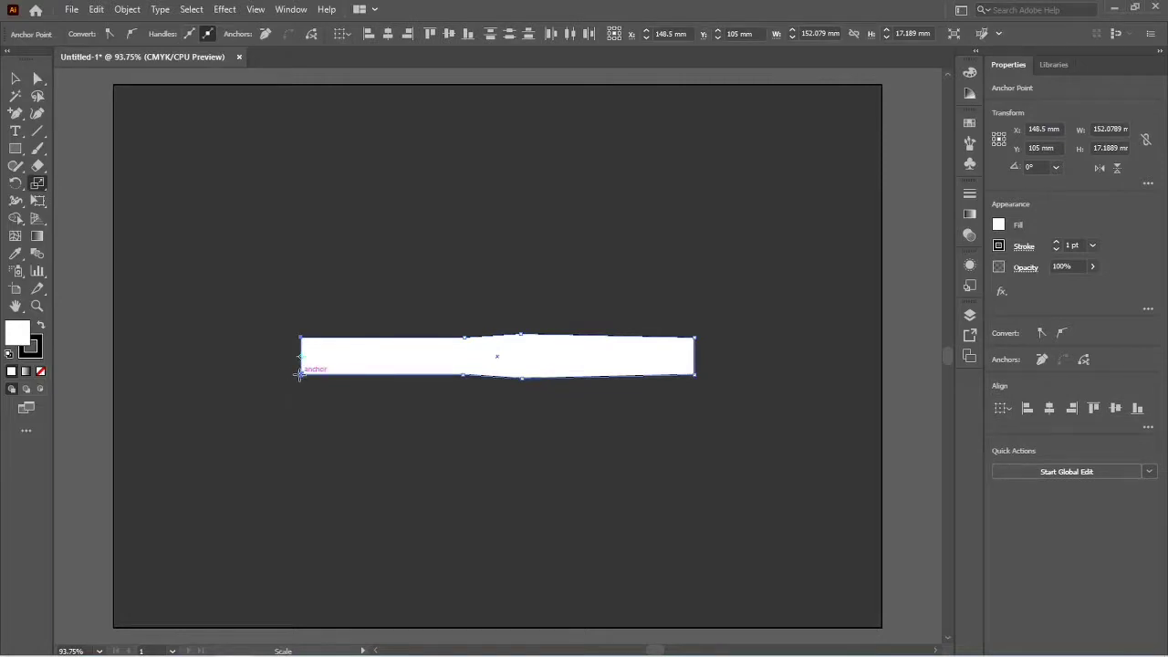
pyautogui.moveTo(301, 374); pyautogui.dragTo(302, 366)
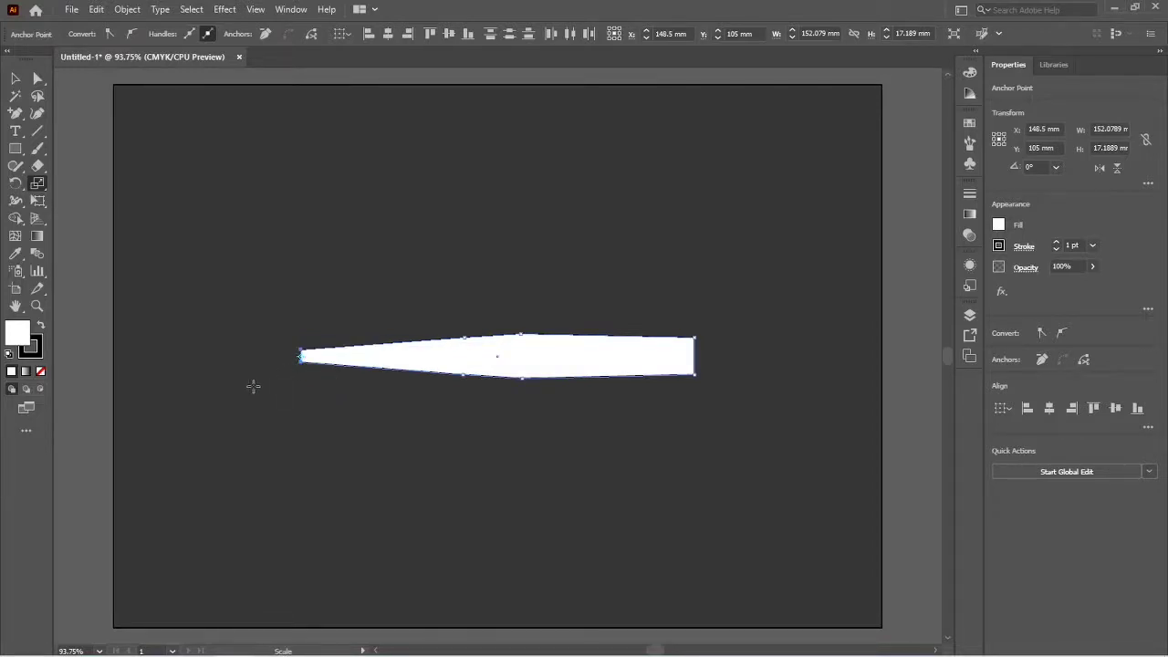
# Step: Round both corners at the shape's wide right end
pyautogui.press('a')
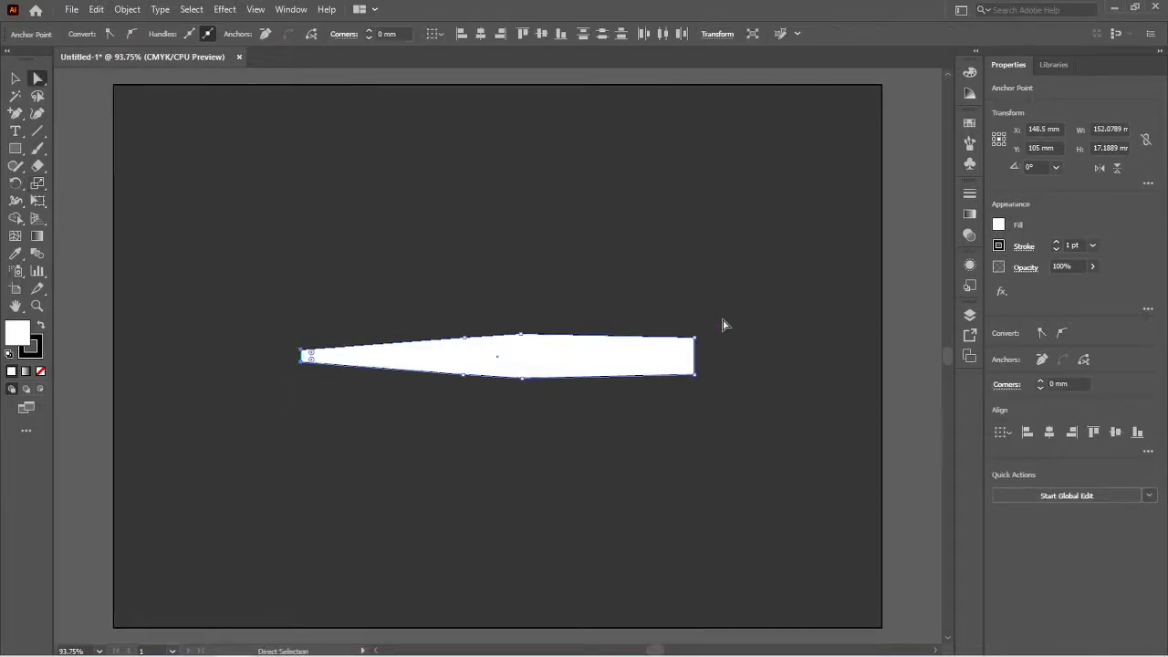
pyautogui.moveTo(723, 320); pyautogui.dragTo(688, 376)
pyautogui.moveTo(685, 365); pyautogui.dragTo(682, 367)
pyautogui.press('v')
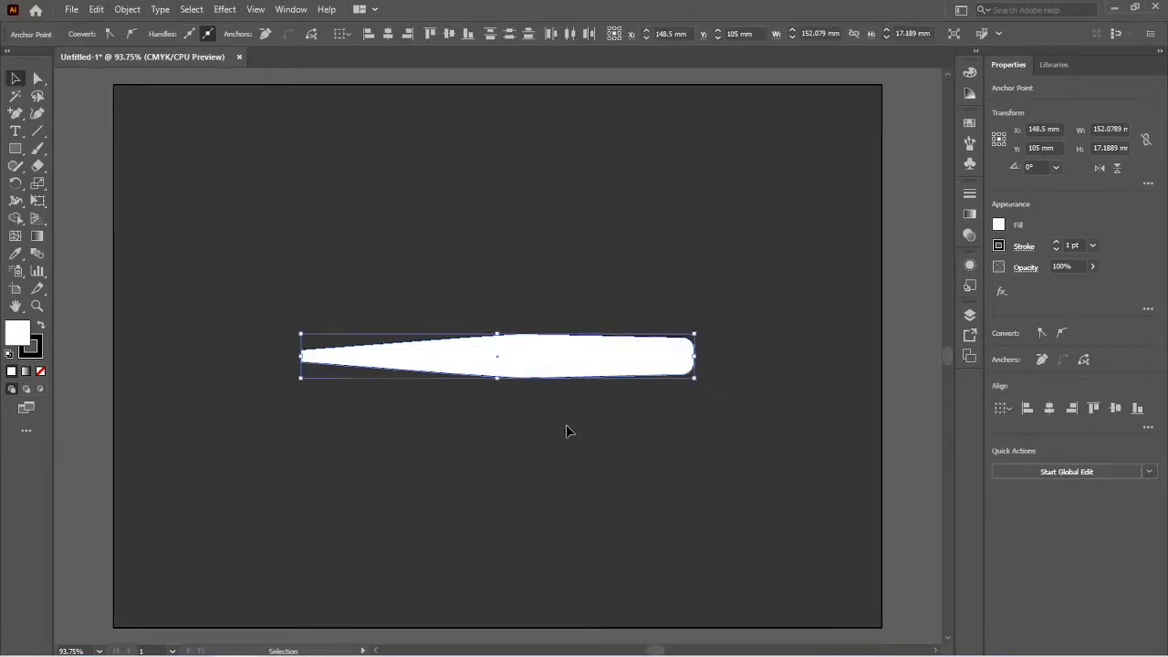
pyautogui.click(565, 431)
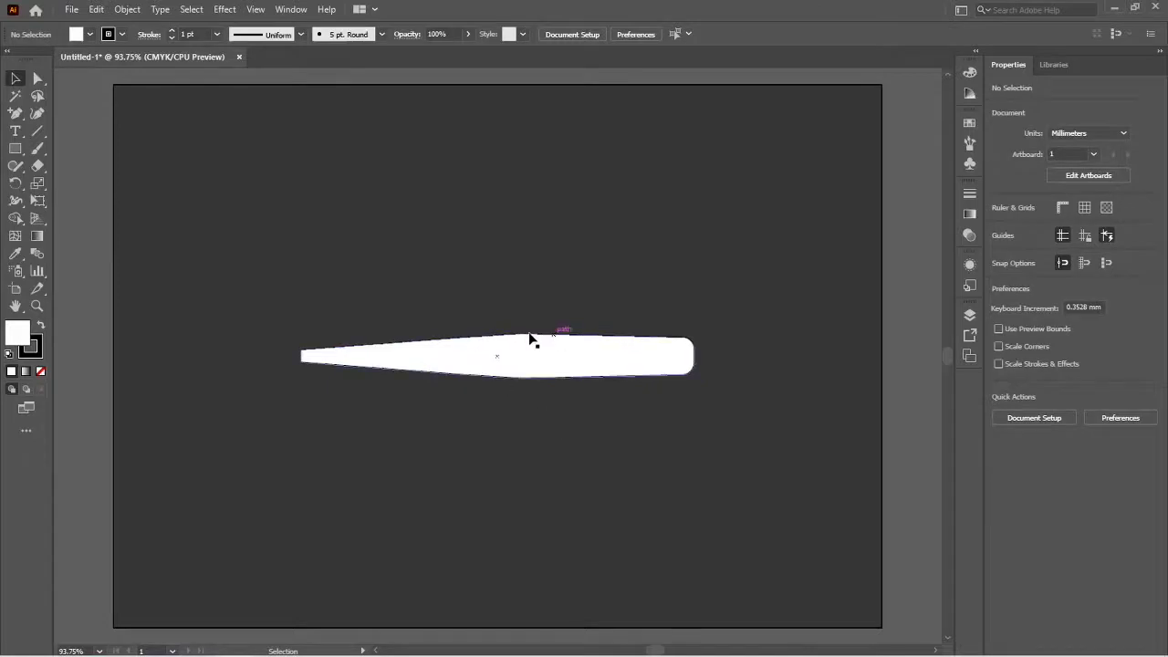
# Step: Convert the four added anchor points around the middle of the shape to smooth points
pyautogui.press('a')
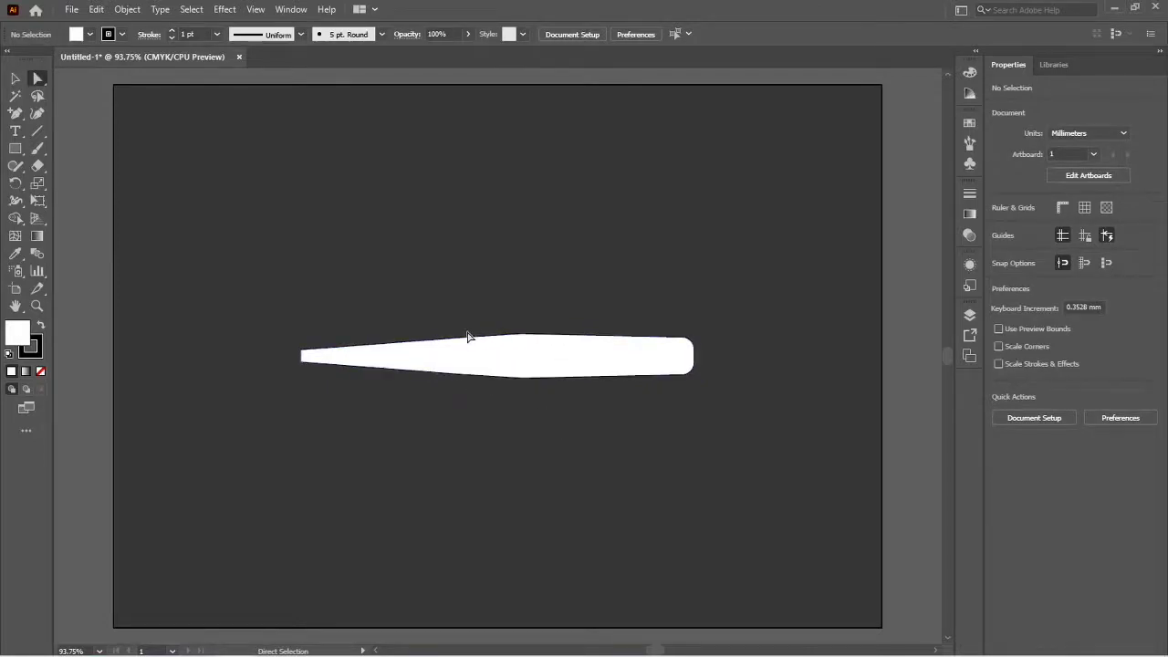
pyautogui.moveTo(462, 328); pyautogui.dragTo(578, 419)
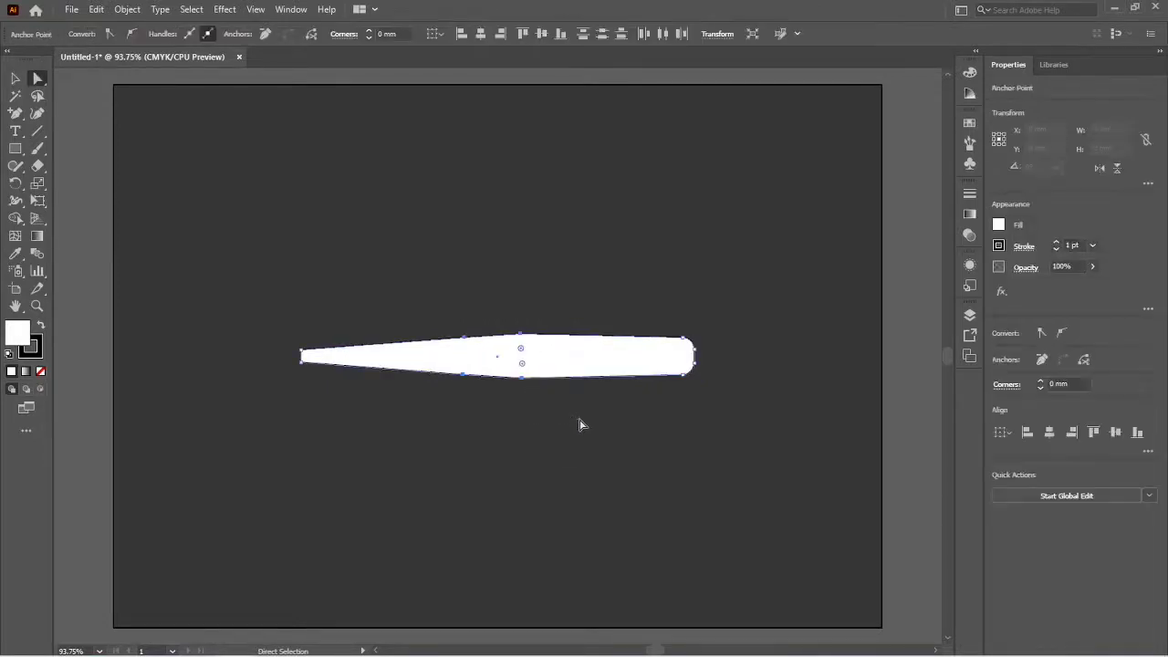
pyautogui.click(134, 36)
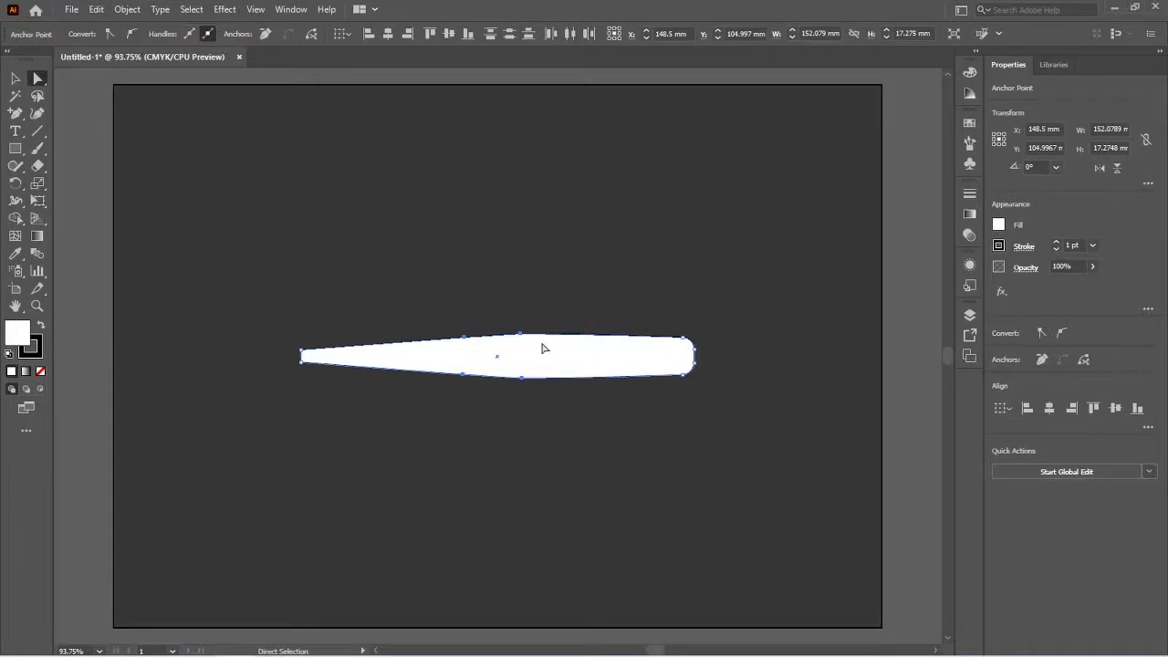
pyautogui.press('v')
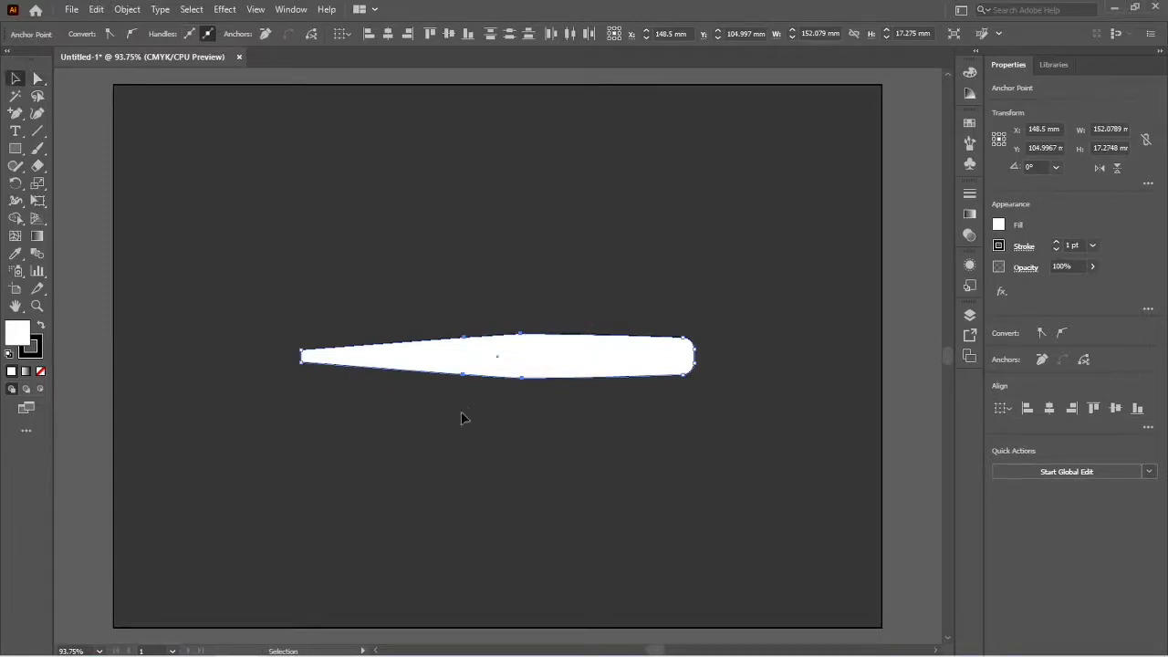
pyautogui.click(461, 418)
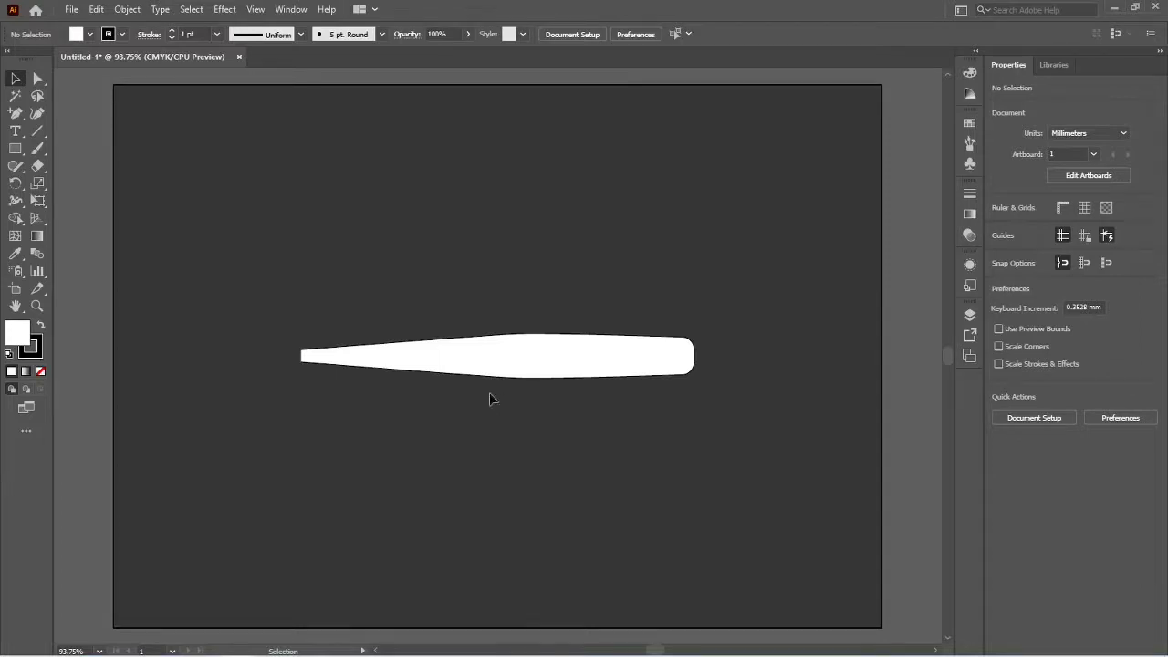
# Step: Draw a vertical line about 40 mm long across the shape, just left of its centre
pyautogui.click(497, 367)
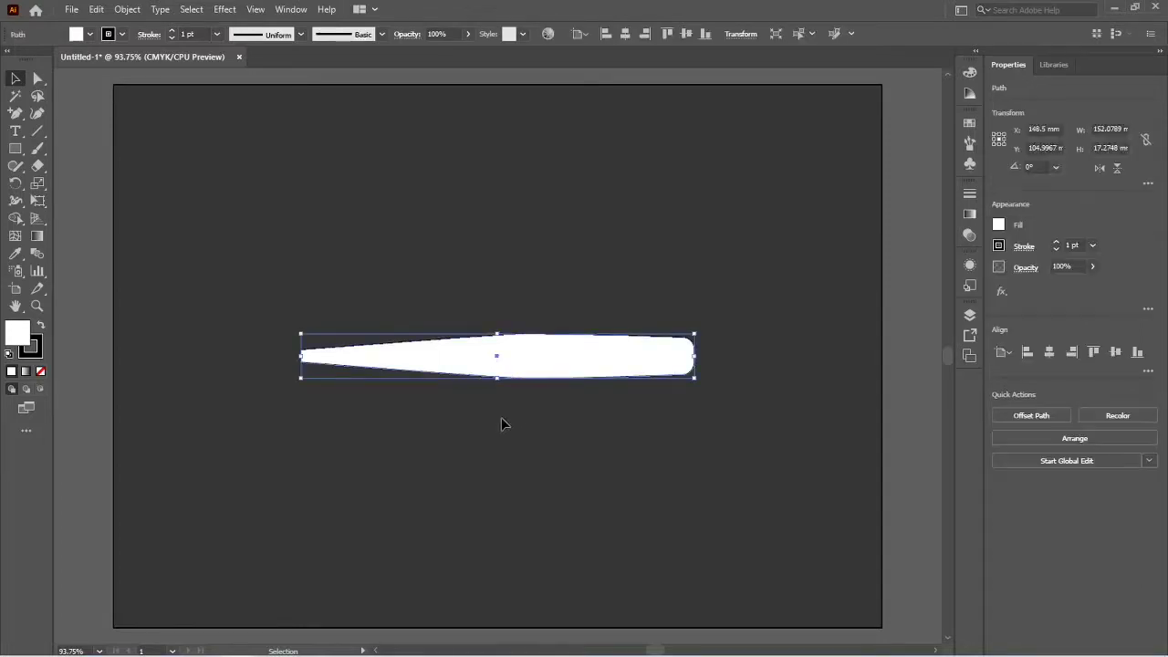
pyautogui.click(37, 131)
pyautogui.moveTo(496, 355); pyautogui.dragTo(496, 402)
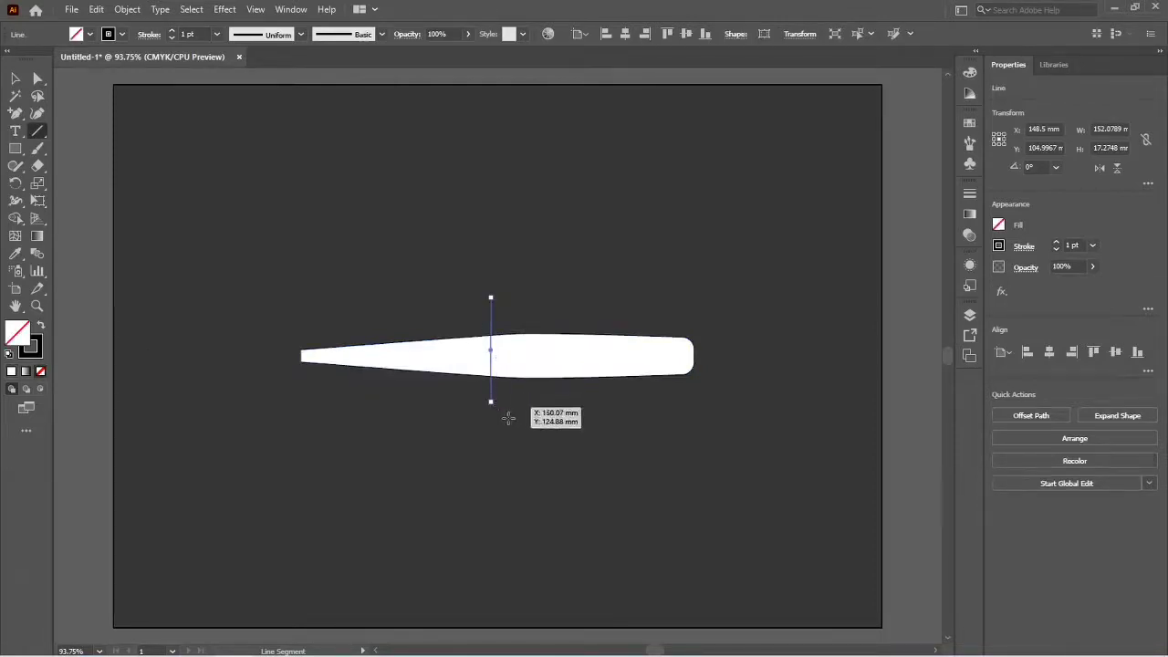
# Step: Split the tapered shape along the vertical line with the Divide pathfinder and ungroup the resulting pieces
pyautogui.press('v')
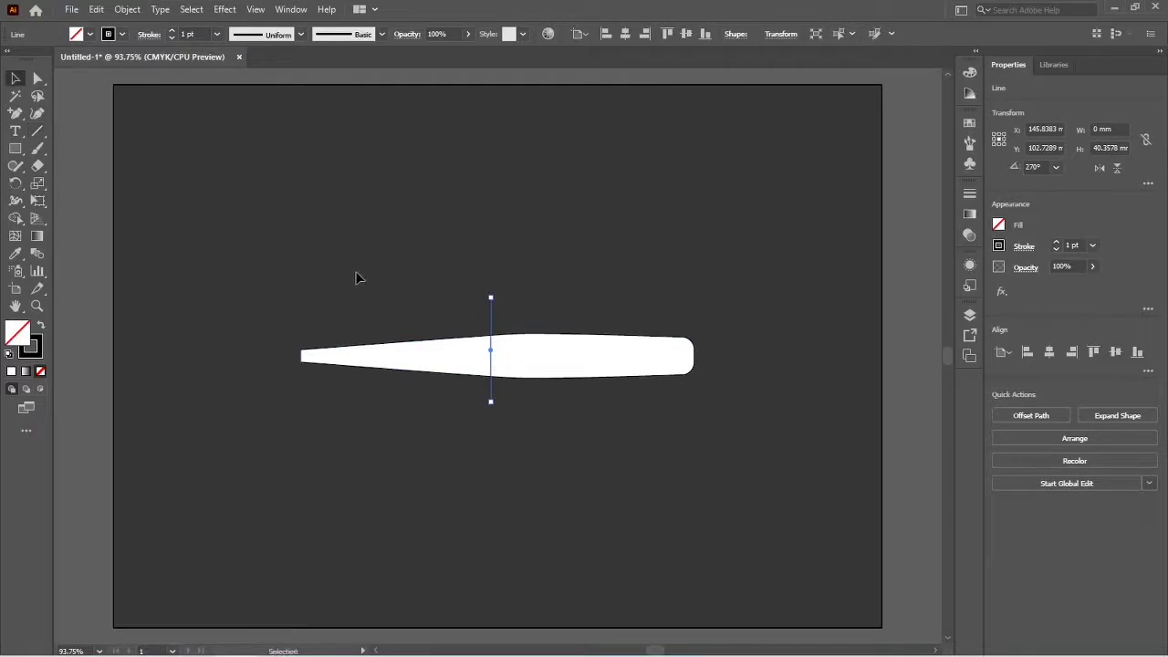
pyautogui.moveTo(357, 276); pyautogui.dragTo(536, 436)
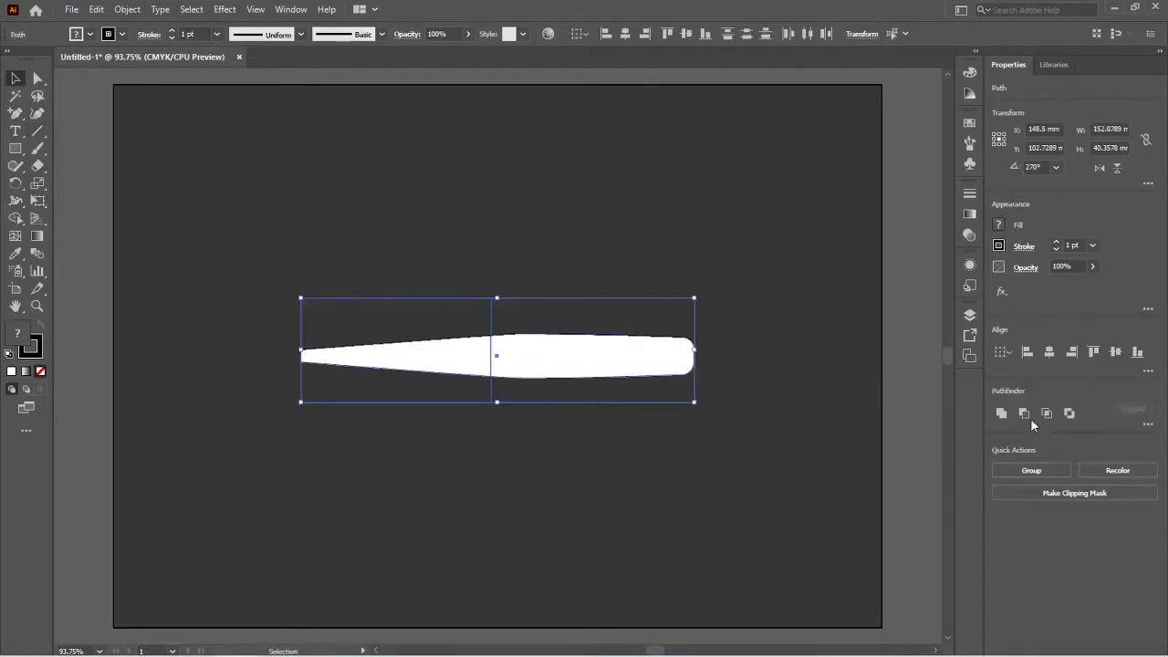
pyautogui.click(1148, 424)
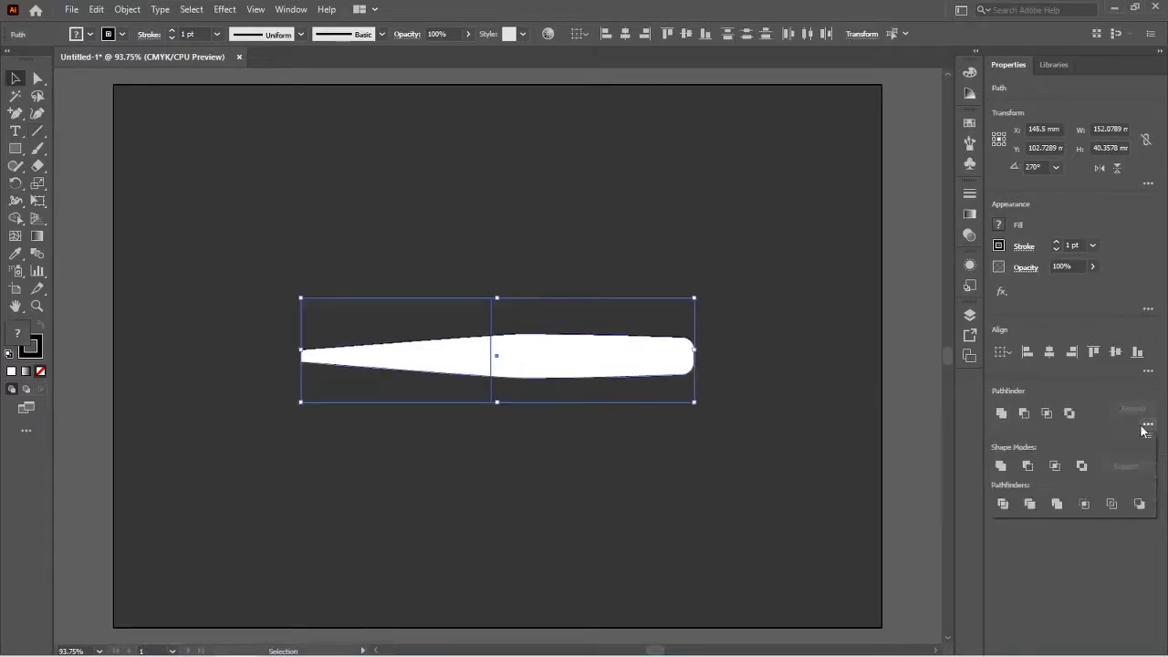
pyautogui.click(1004, 503)
pyautogui.click(516, 467)
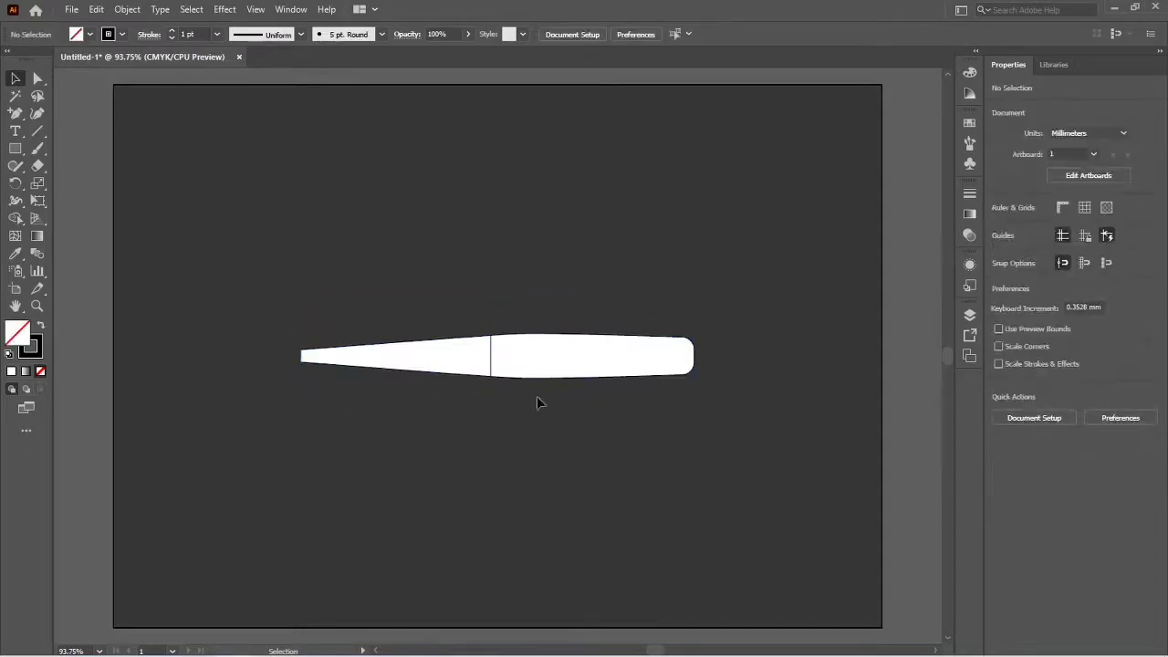
pyautogui.click(538, 368)
pyautogui.rightClick(539, 366)
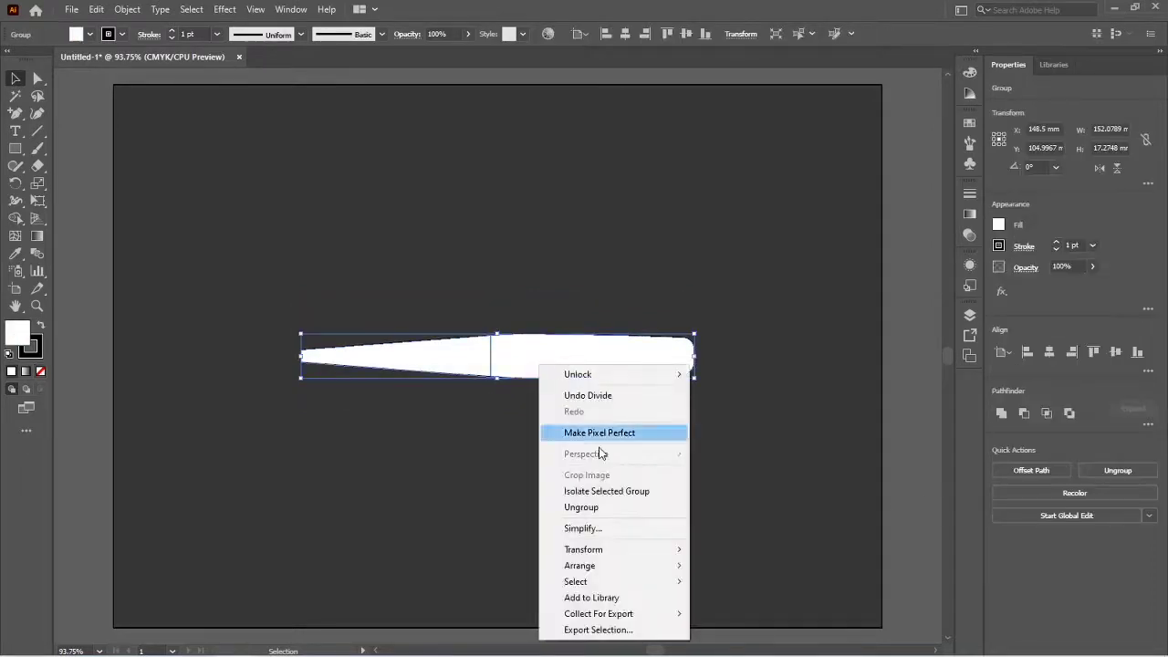
pyautogui.click(578, 507)
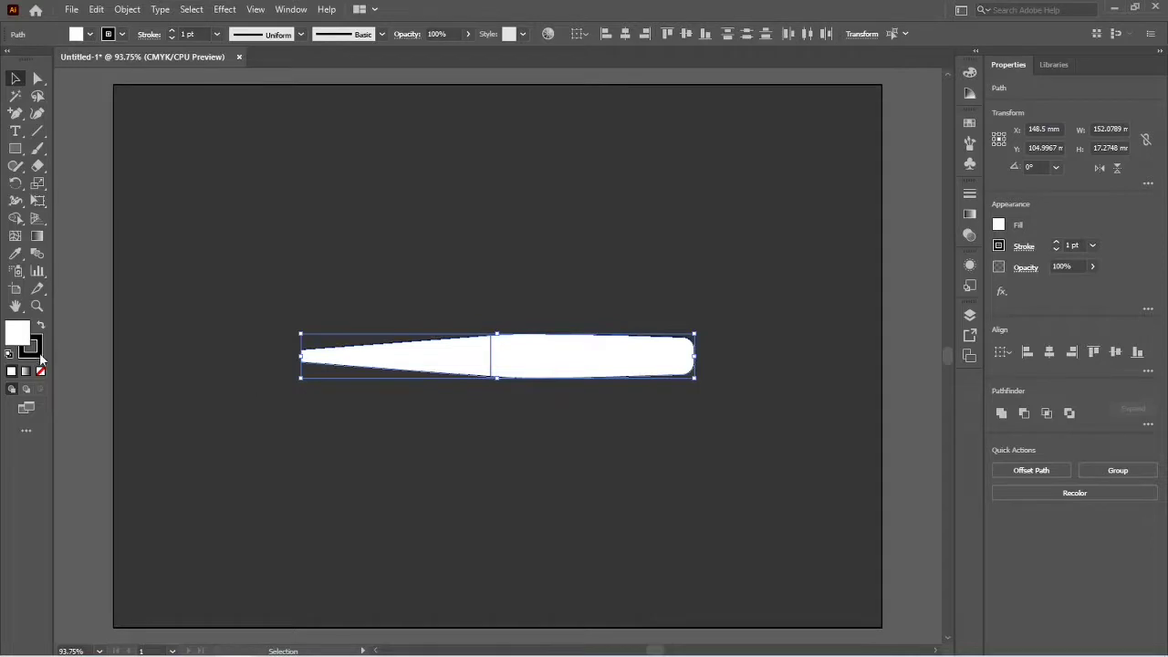
# Step: Remove the stroke from both pieces of the divided tapered shape
pyautogui.click(37, 351)
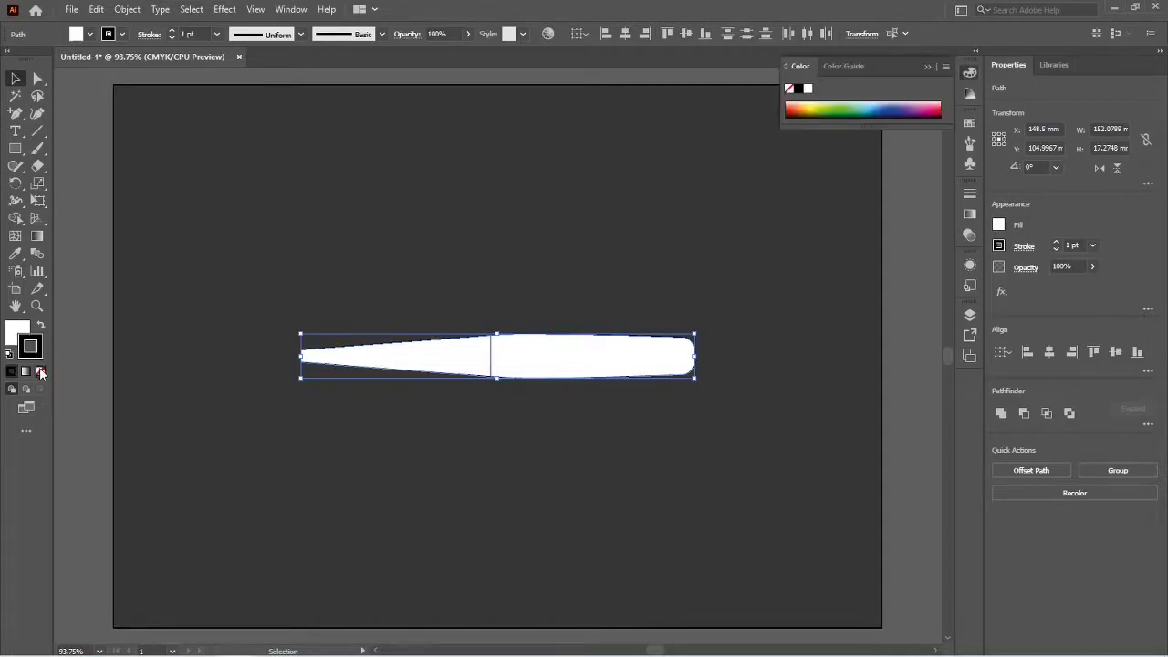
pyautogui.click(41, 372)
pyautogui.click(556, 392)
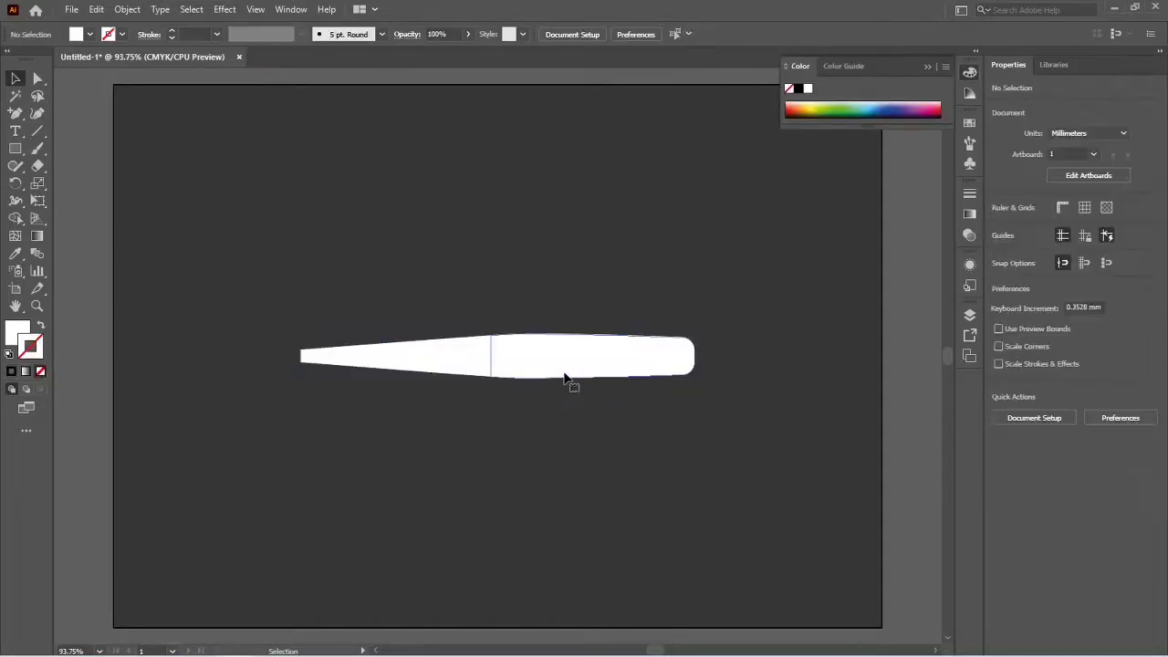
# Step: Fill the wide, rounded handle piece with light blue
pyautogui.click(565, 370)
pyautogui.click(998, 228)
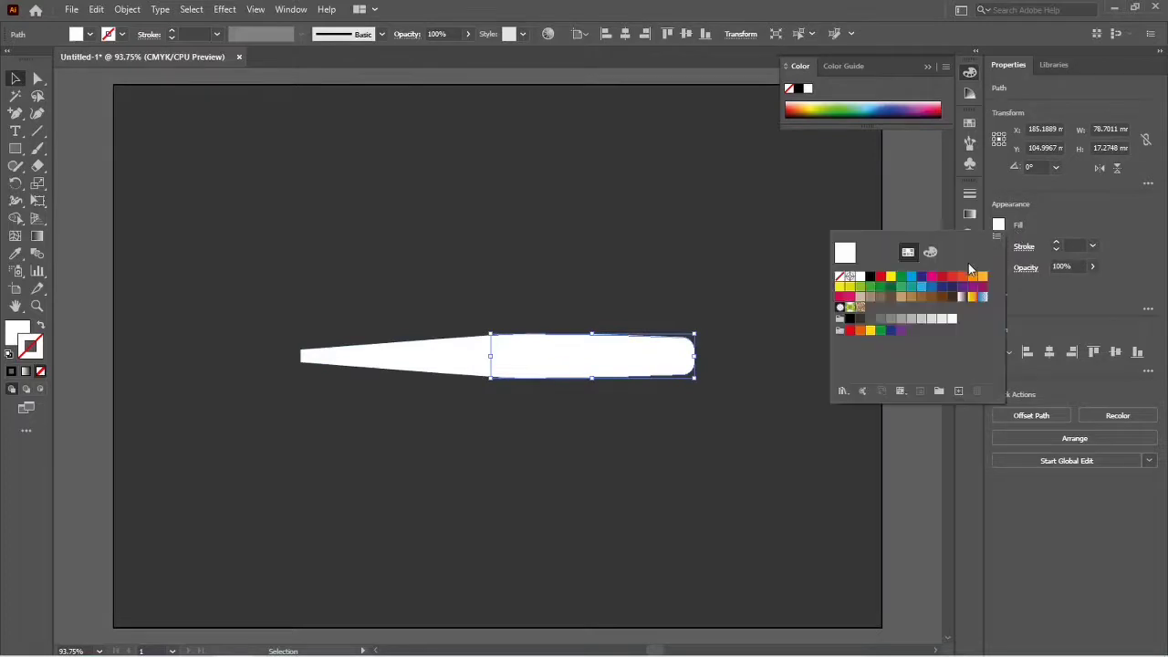
pyautogui.click(921, 287)
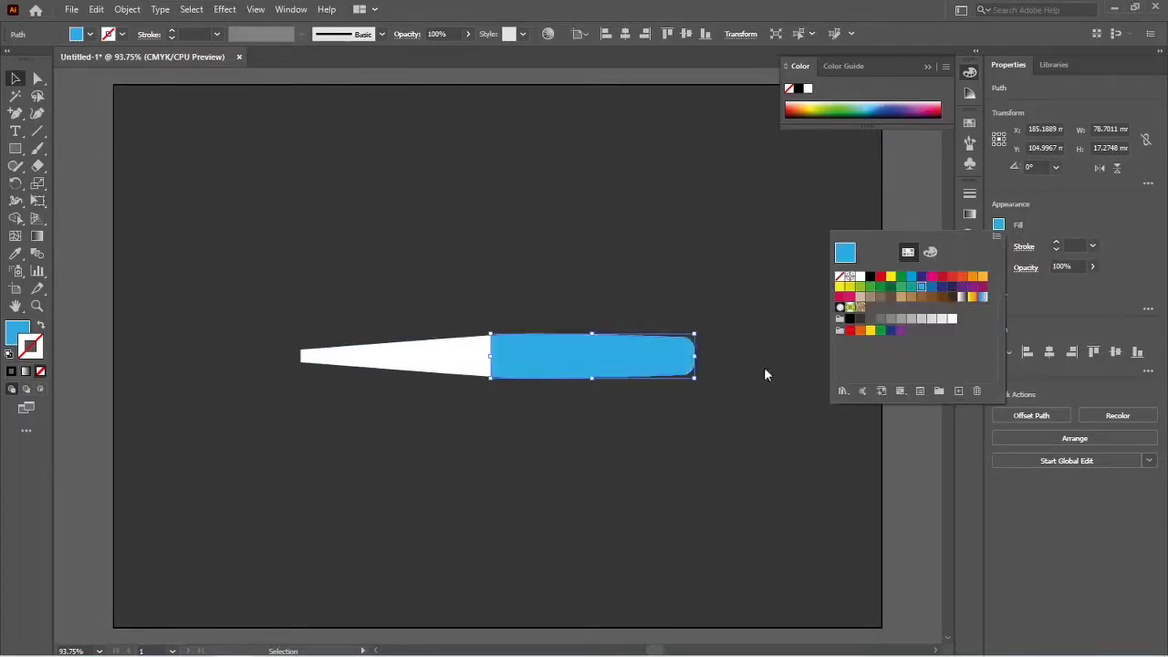
pyautogui.click(525, 419)
pyautogui.click(524, 420)
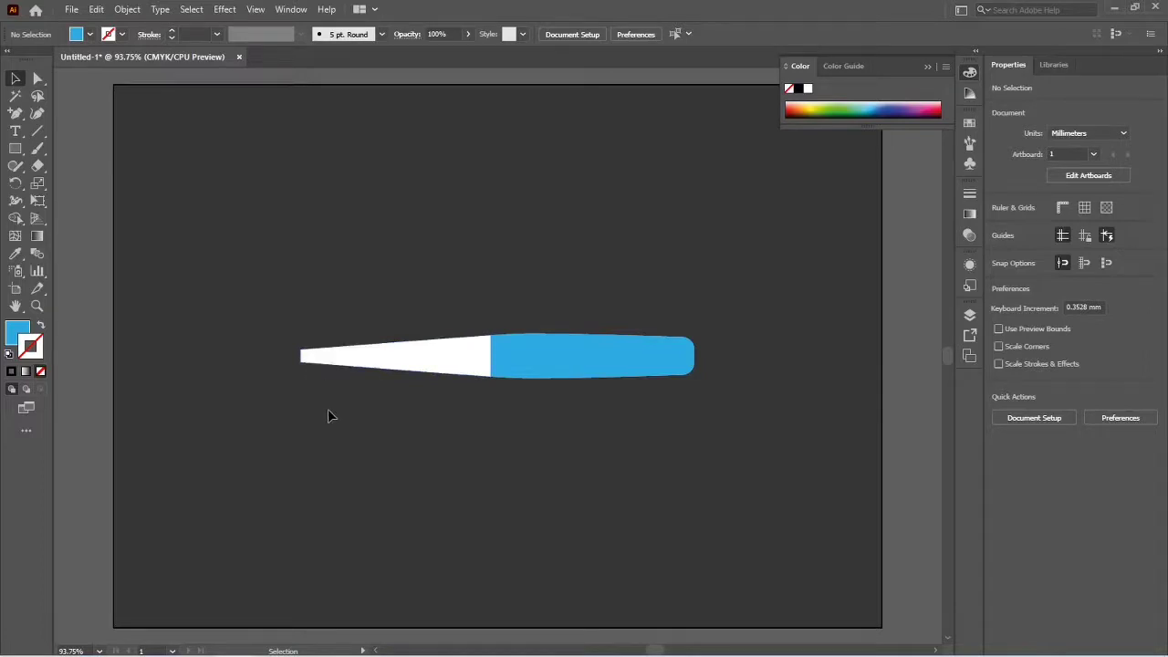
# Step: Draw a rectangle about 36 × 16 mm against the narrow tip of the tapered shape to form the brush head
pyautogui.click(15, 148)
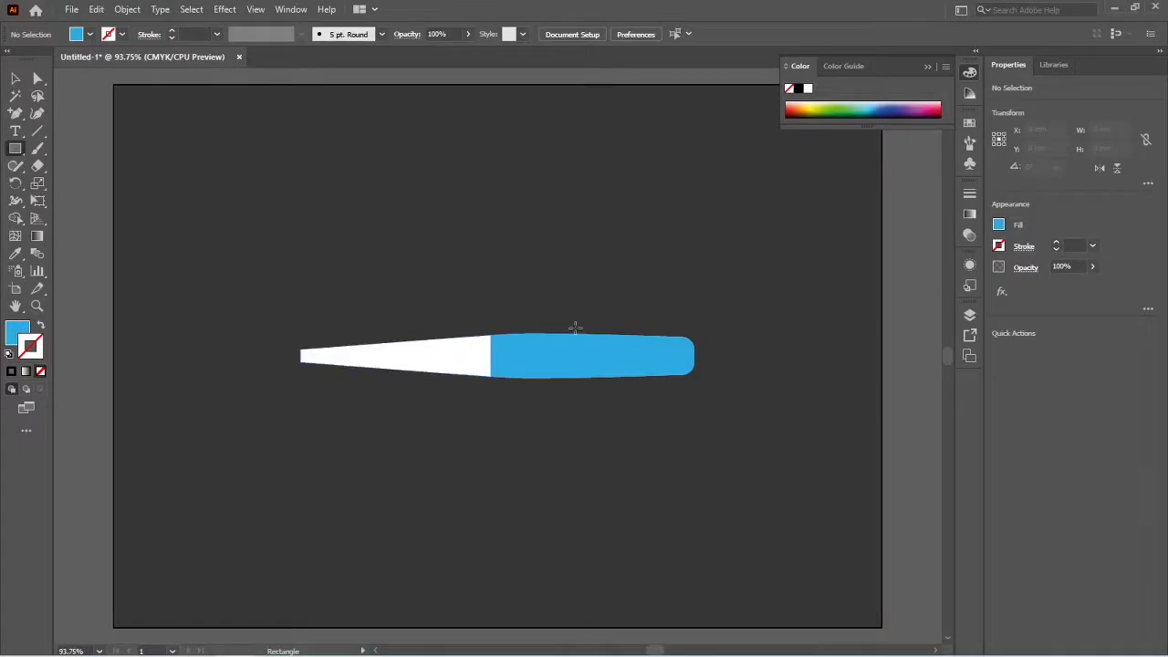
pyautogui.moveTo(571, 334); pyautogui.dragTo(254, 363)
pyautogui.press('v')
pyautogui.click(282, 425)
pyautogui.click(273, 359)
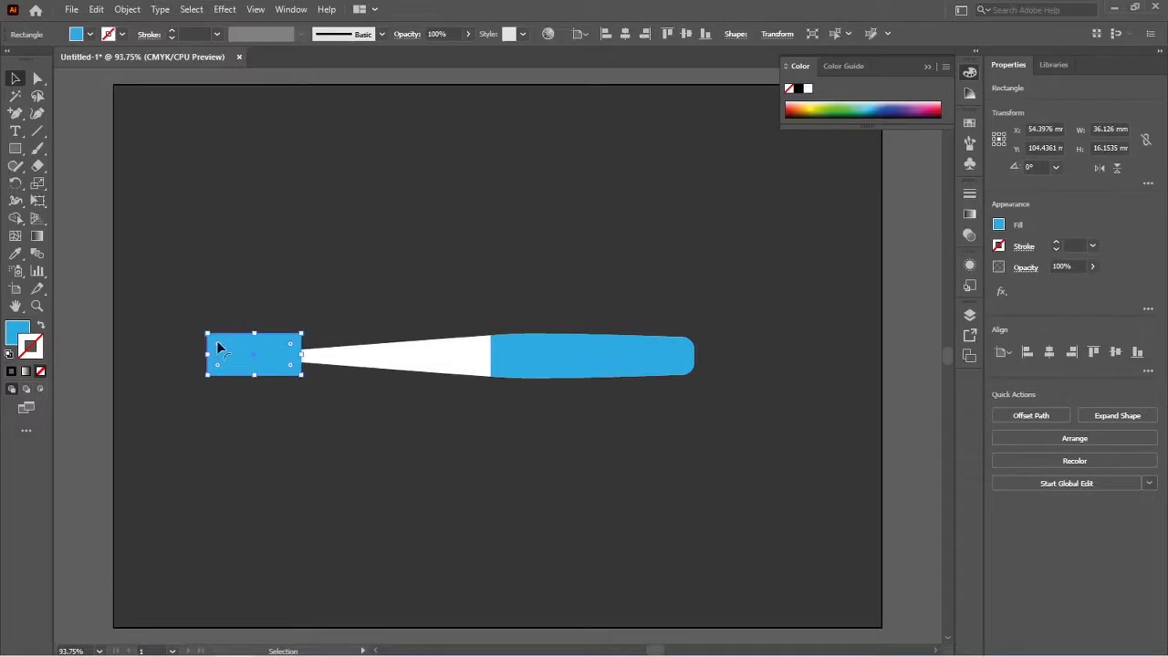
# Step: Round all four corners of the brush head rectangle generously
pyautogui.moveTo(218, 347); pyautogui.dragTo(223, 348)
pyautogui.moveTo(223, 348); pyautogui.dragTo(226, 355)
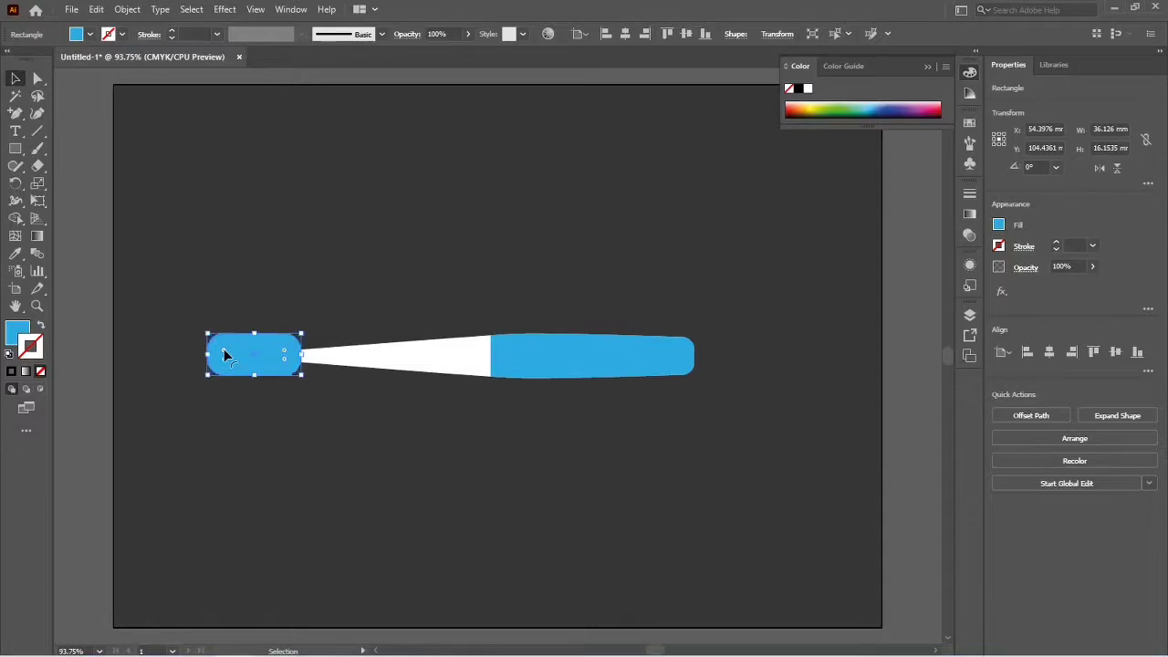
pyautogui.click(268, 418)
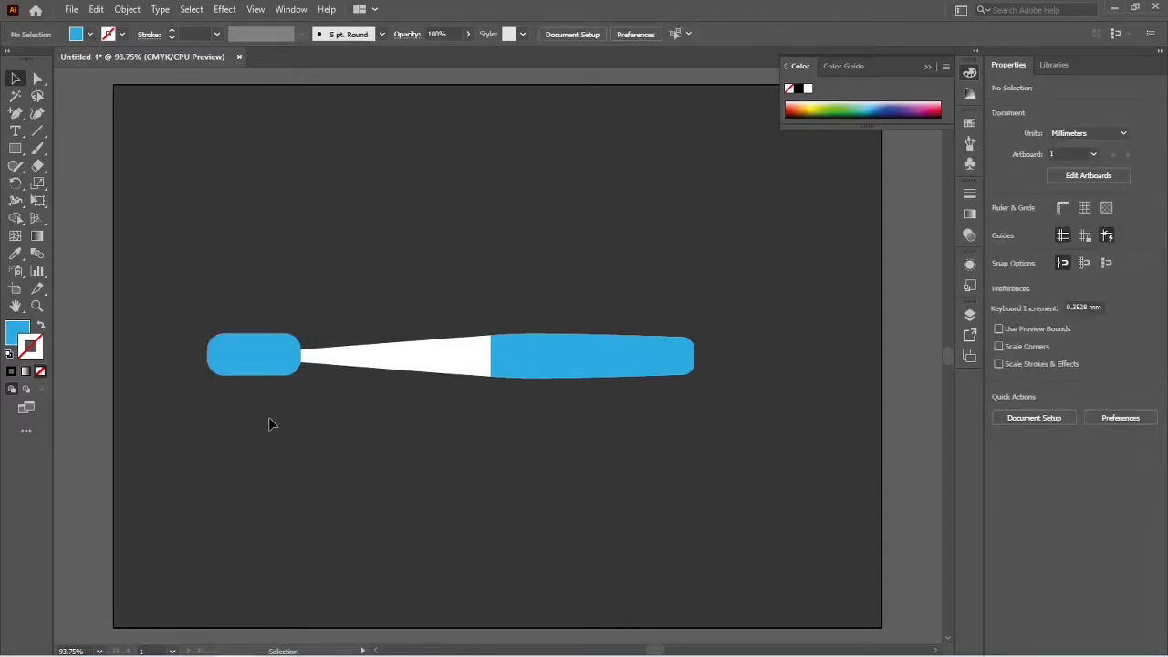
# Step: Lengthen the brush head to about 40 mm by extending its outer end away from the neck
pyautogui.click(258, 354)
pyautogui.moveTo(210, 354); pyautogui.dragTo(193, 354)
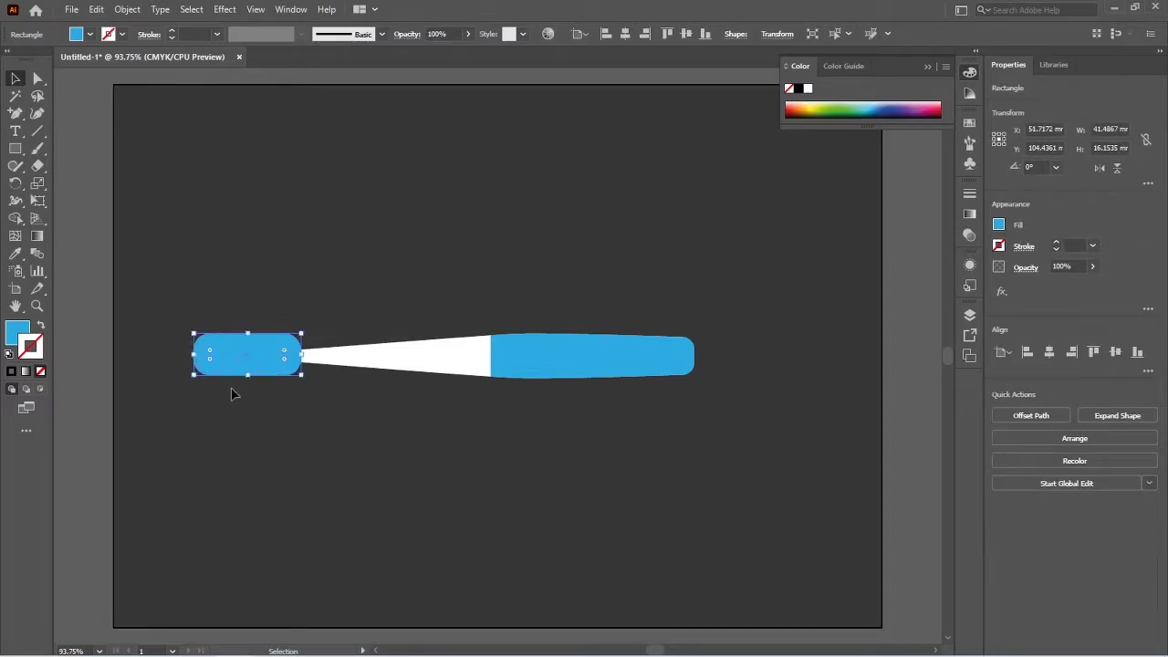
pyautogui.click(265, 419)
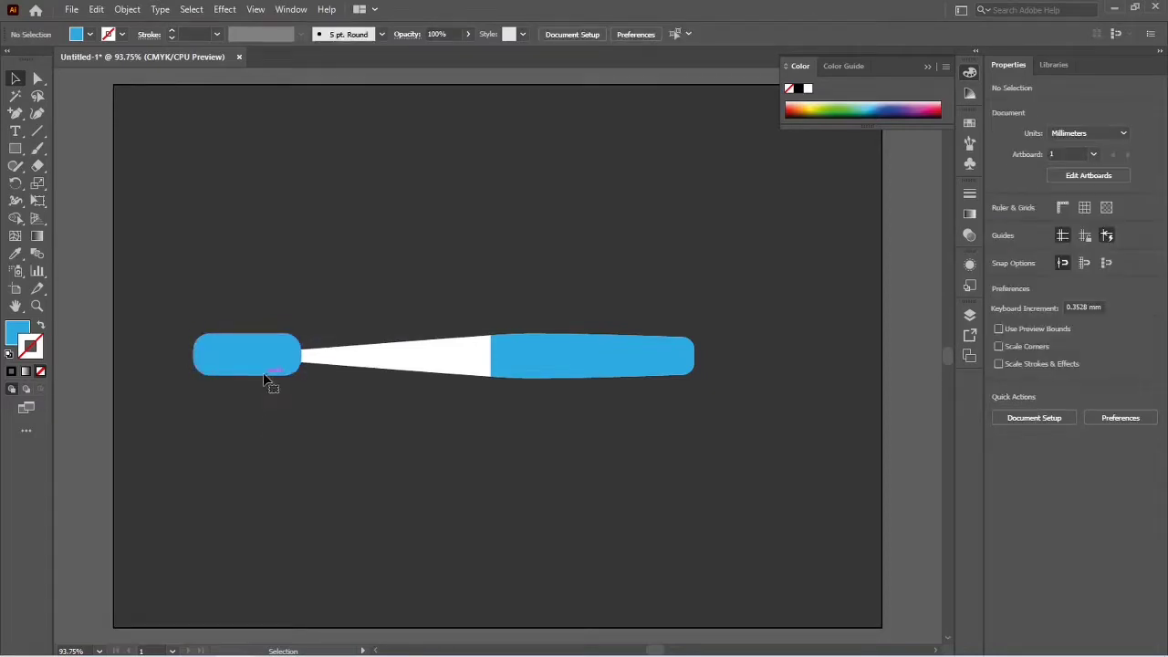
pyautogui.click(261, 367)
pyautogui.moveTo(195, 356); pyautogui.dragTo(198, 357)
pyautogui.click(228, 406)
# Step: Recolor the brush head white by sampling the tapered neck with the Eyedropper
pyautogui.click(260, 374)
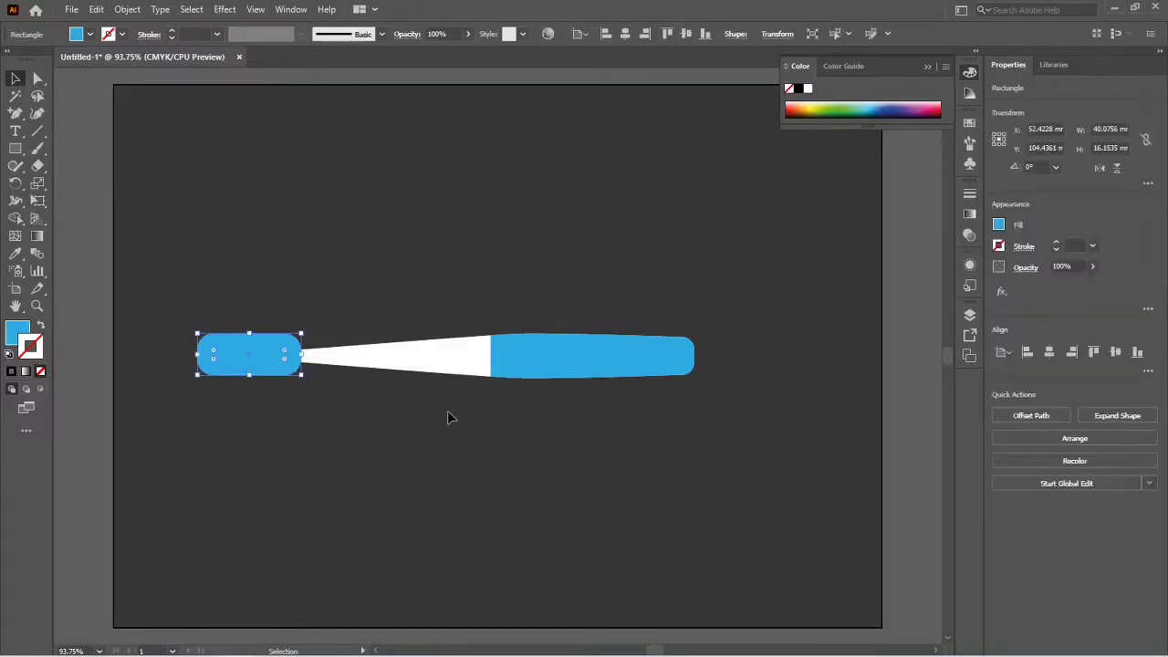
pyautogui.press('i')
pyautogui.click(456, 358)
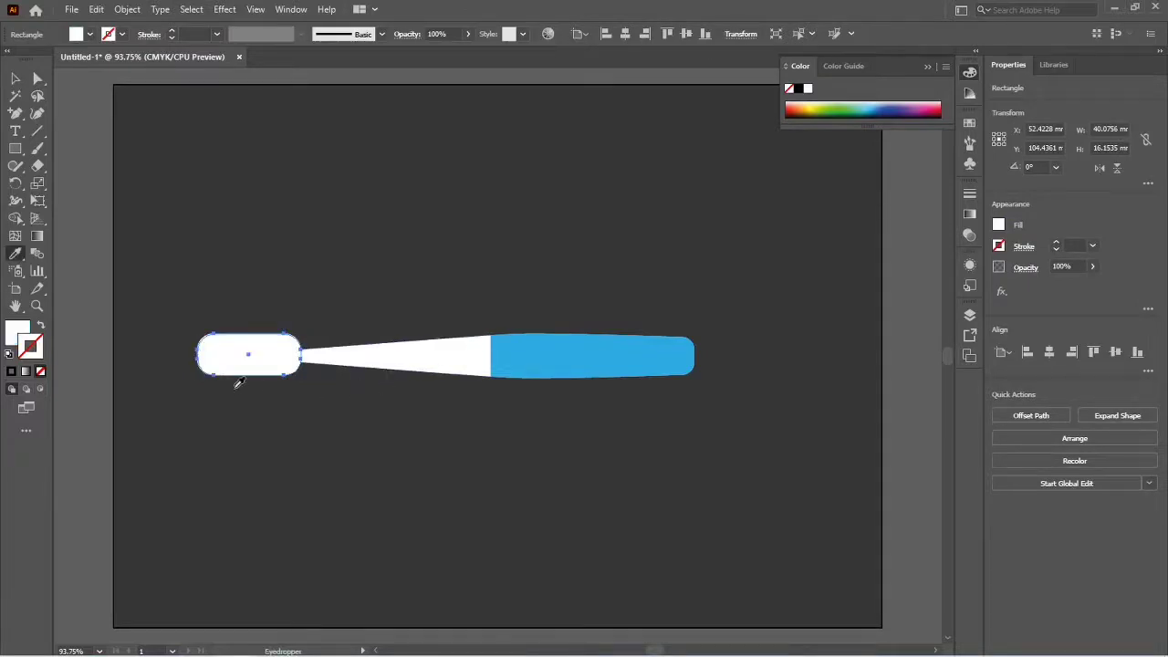
pyautogui.press('v')
pyautogui.click(245, 444)
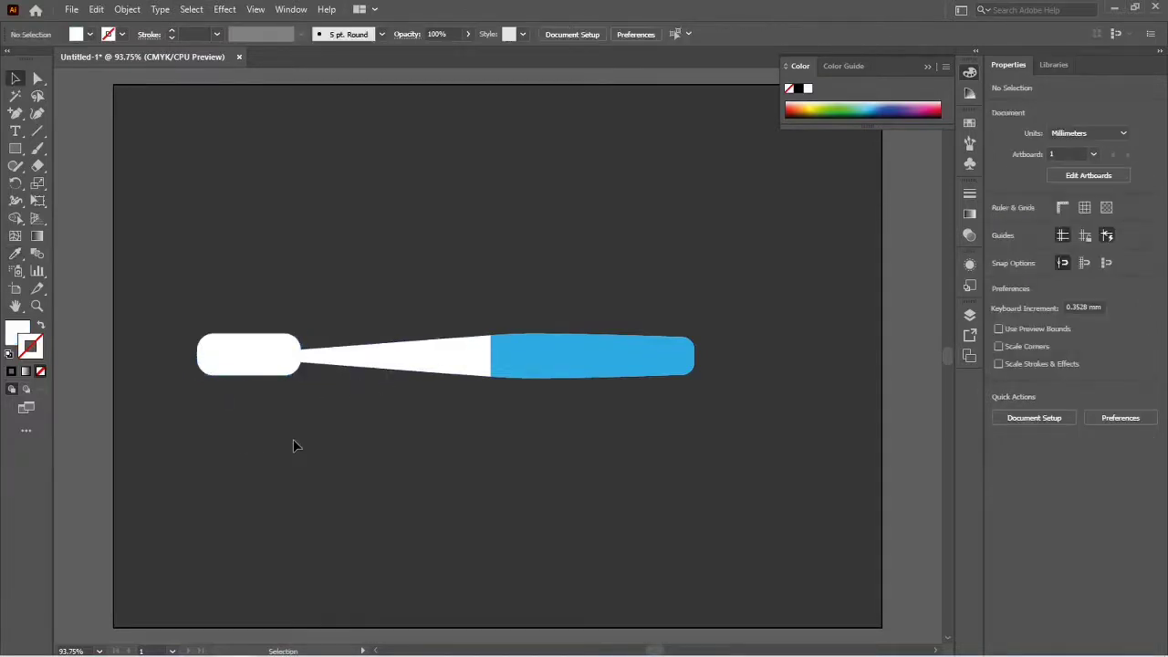
# Step: Move the whole toothbrush about 27 mm to the right to centre it on the artboard
pyautogui.hotkey('ctrl', '1')
pyautogui.moveTo(214, 288); pyautogui.dragTo(550, 396)
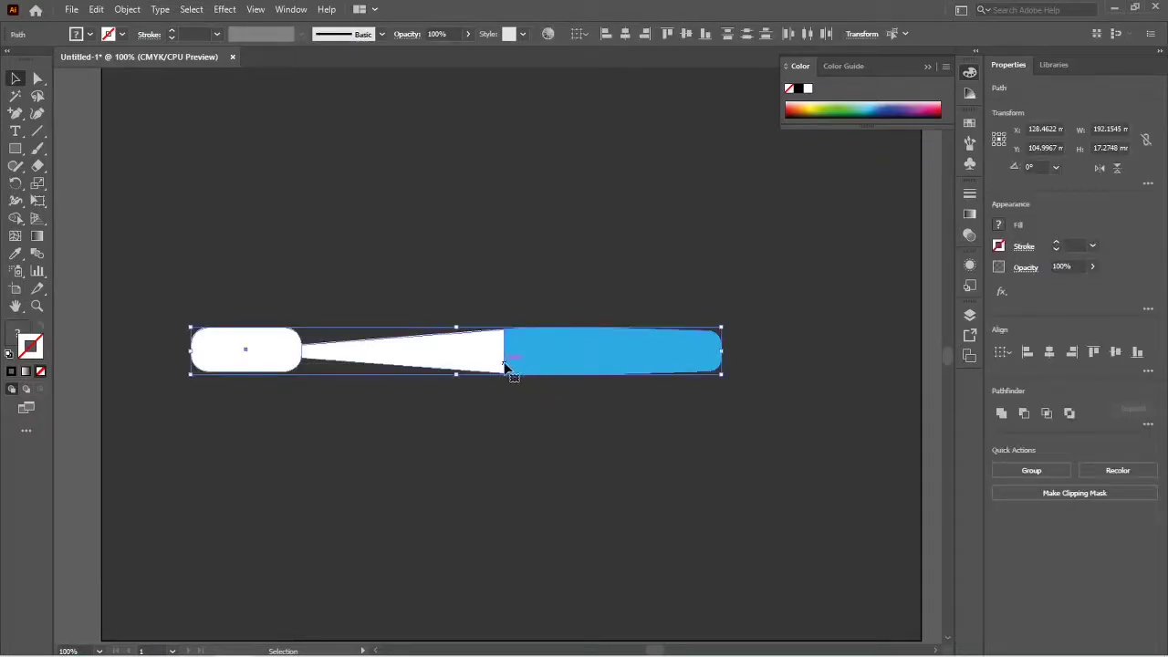
pyautogui.moveTo(509, 363); pyautogui.dragTo(578, 361)
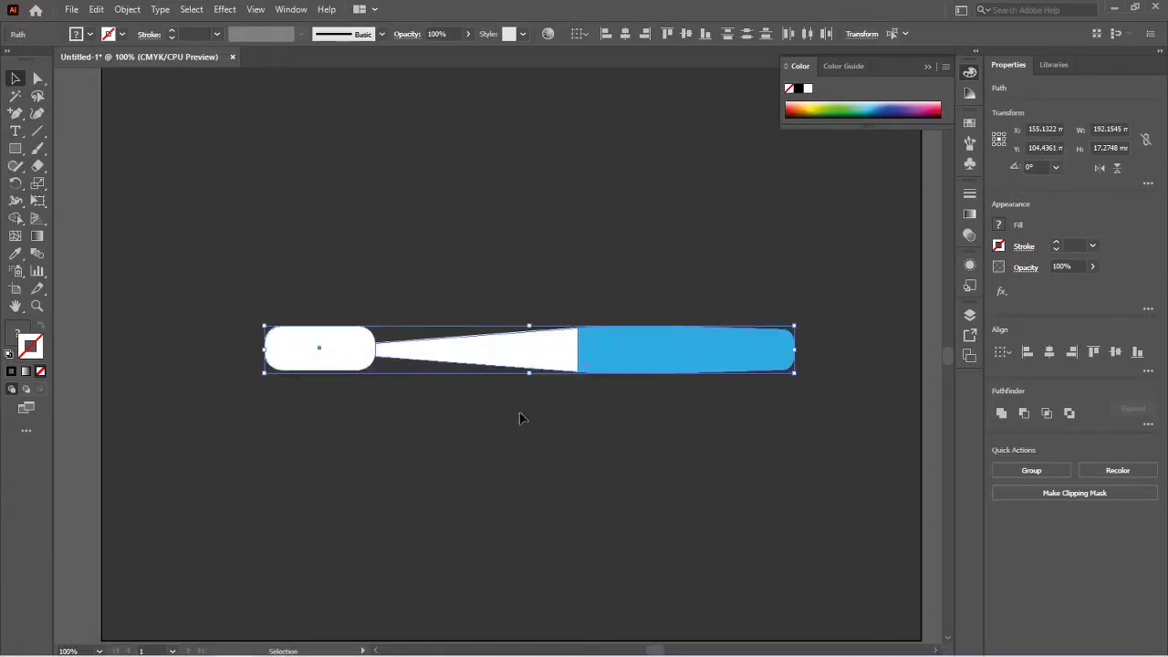
pyautogui.click(515, 421)
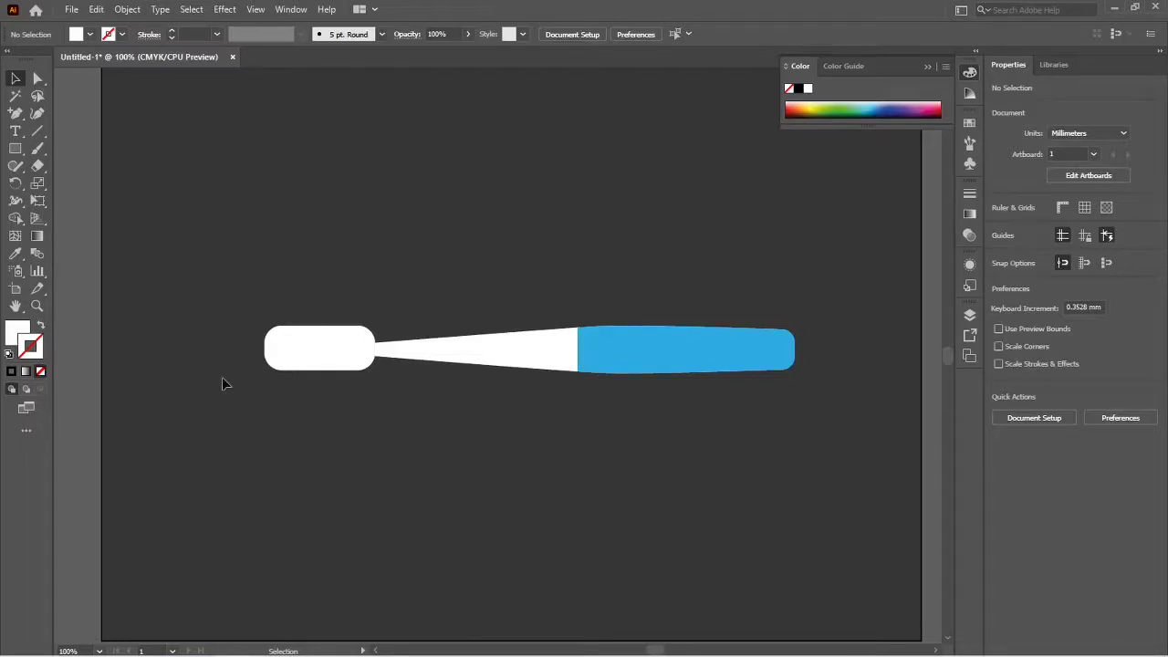
# Step: Draw a circle about 1.85 mm wide in the brush head's upper-left corner and fill it light blue
pyautogui.press('l')
pyautogui.scroll(3, 274, 361)
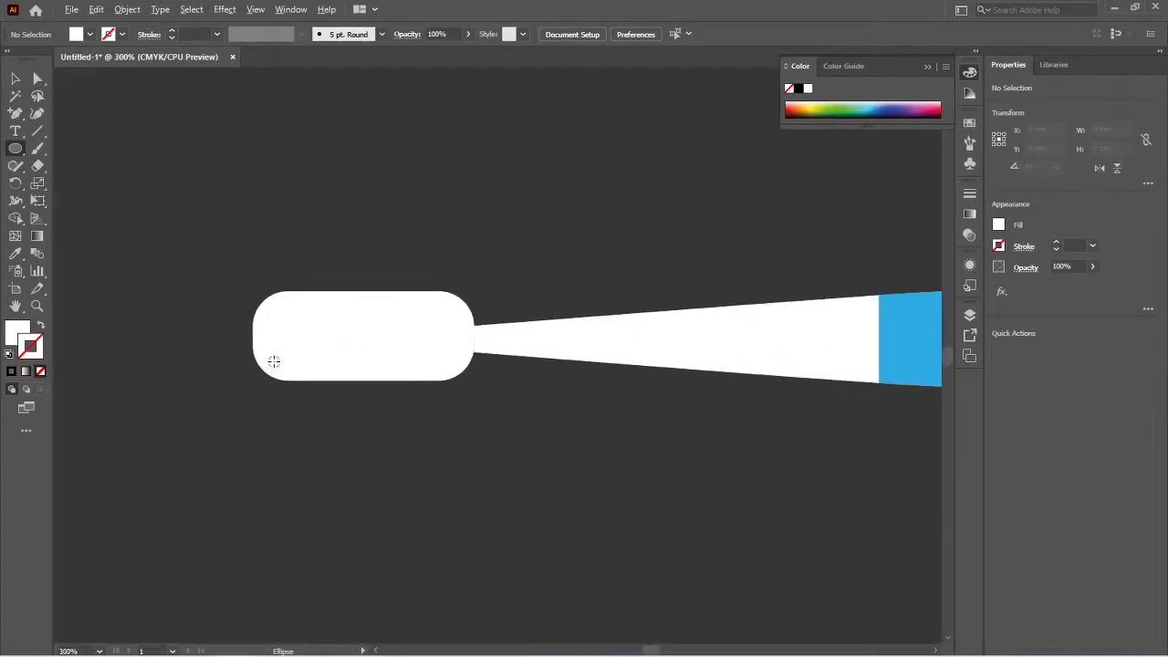
pyautogui.scroll(1, 273, 362)
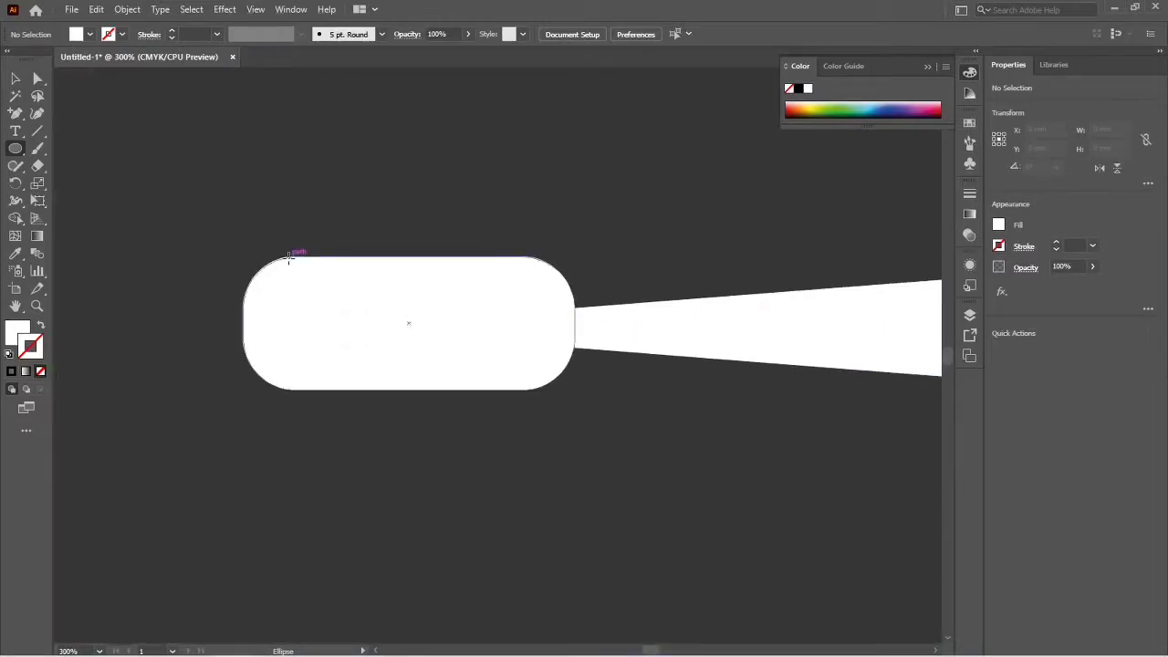
pyautogui.moveTo(286, 283); pyautogui.dragTo(296, 292)
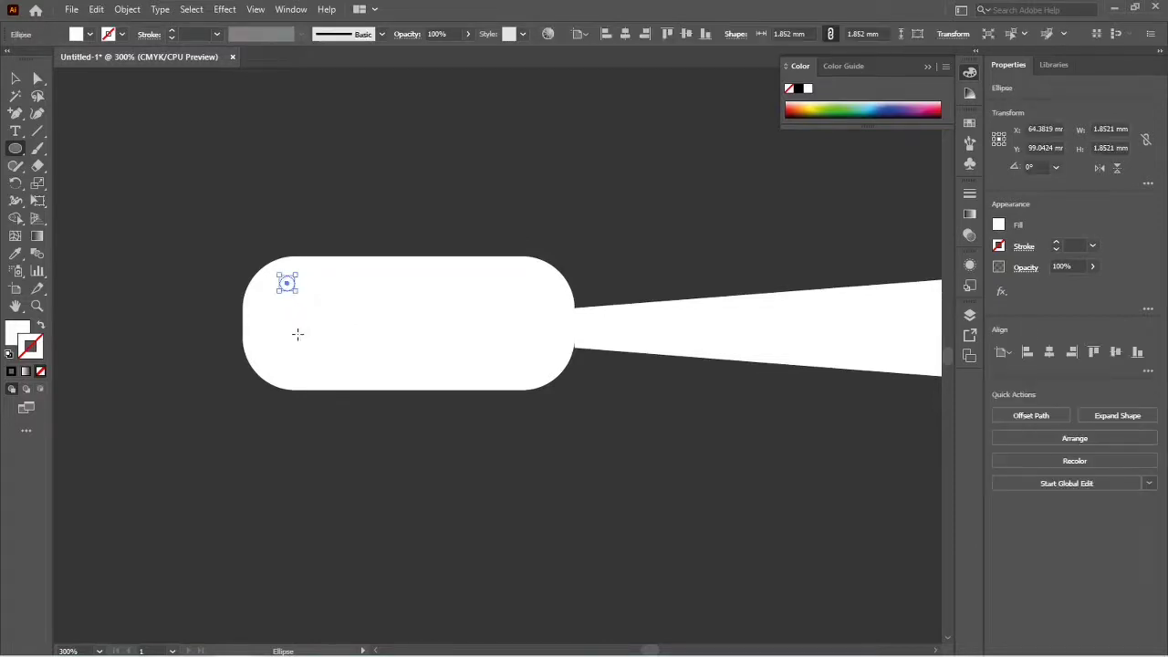
pyautogui.click(998, 224)
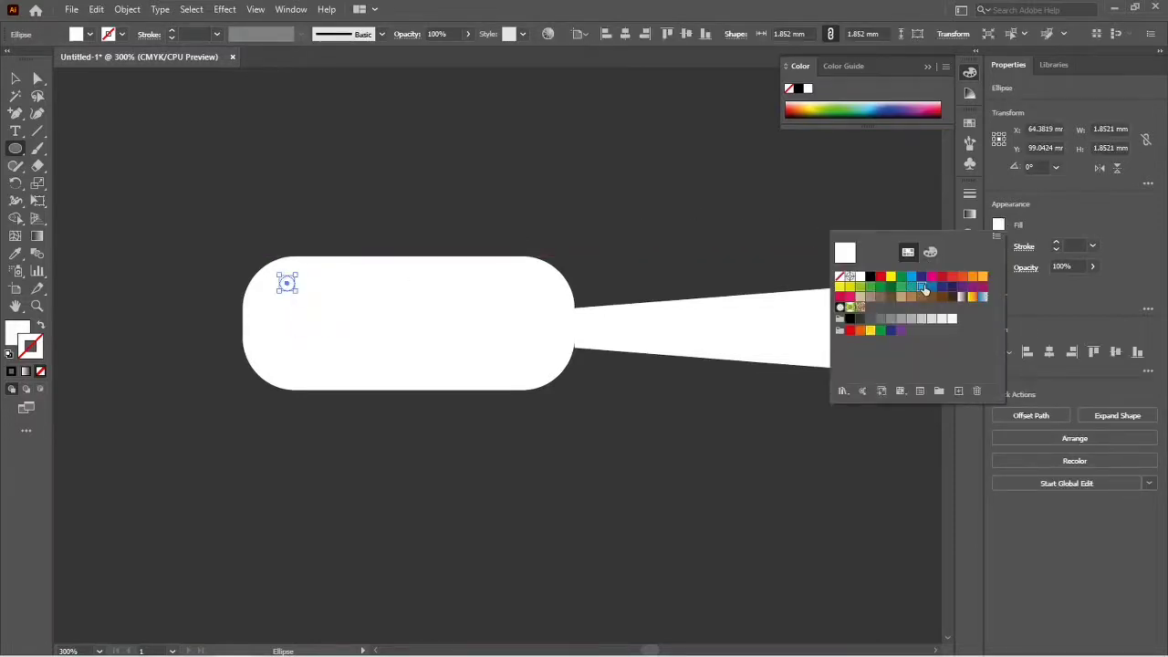
pyautogui.click(922, 287)
pyautogui.press('v')
pyautogui.click(411, 244)
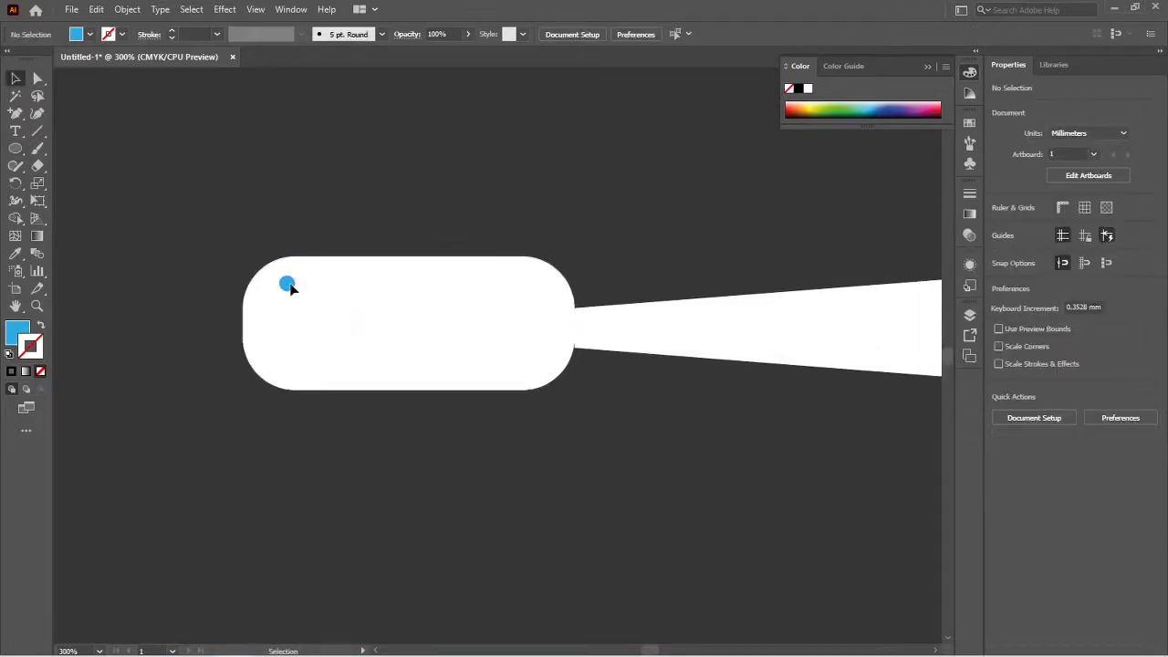
# Step: Duplicate the blue circle about 3.1 mm to the right and repeat the copy to form a row of eleven circles
pyautogui.moveTo(288, 285); pyautogui.dragTo(315, 286)
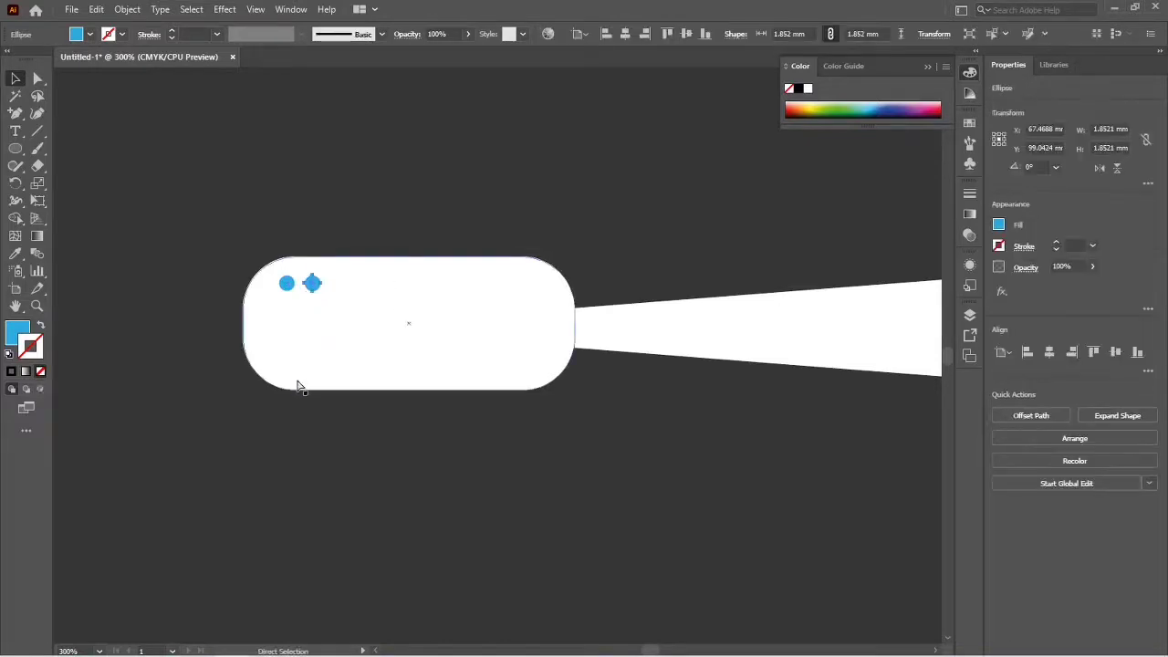
pyautogui.hotkey('ctrl', 'd')
pyautogui.hotkey('ctrl', 'd')
pyautogui.hotkey('ctrl', 'd')
pyautogui.hotkey('ctrl', 'd')
pyautogui.hotkey('ctrl', 'd')
pyautogui.hotkey('ctrl', 'd')
pyautogui.hotkey('ctrl', 'd')
pyautogui.hotkey('ctrl', 'd')
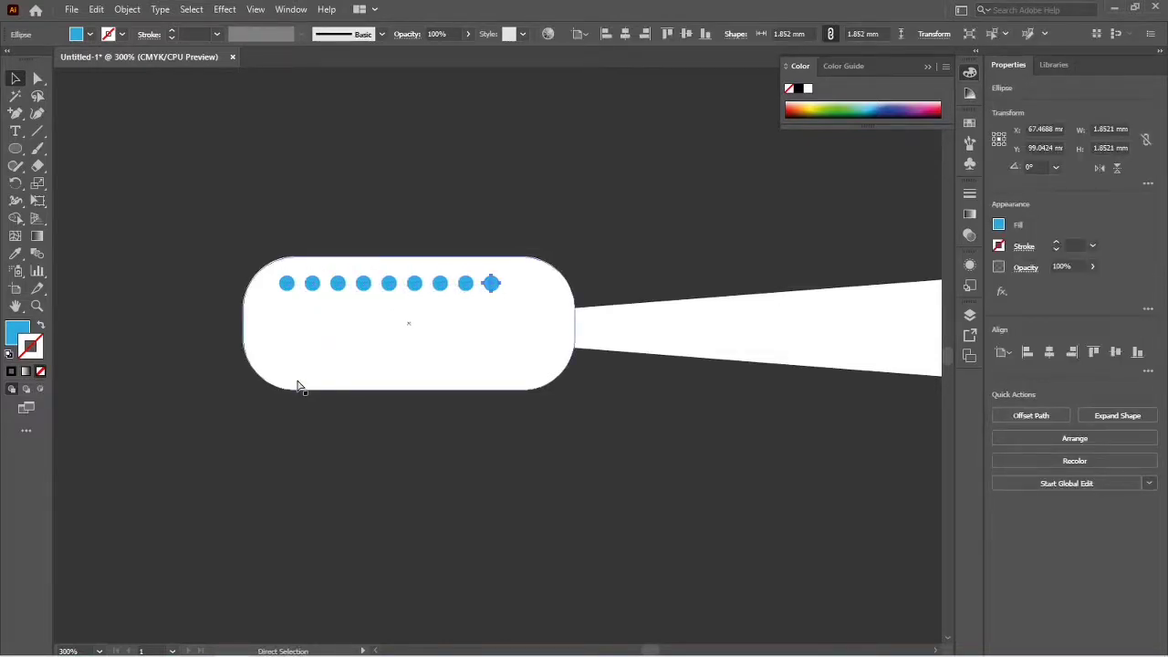
pyautogui.hotkey('ctrl', 'd')
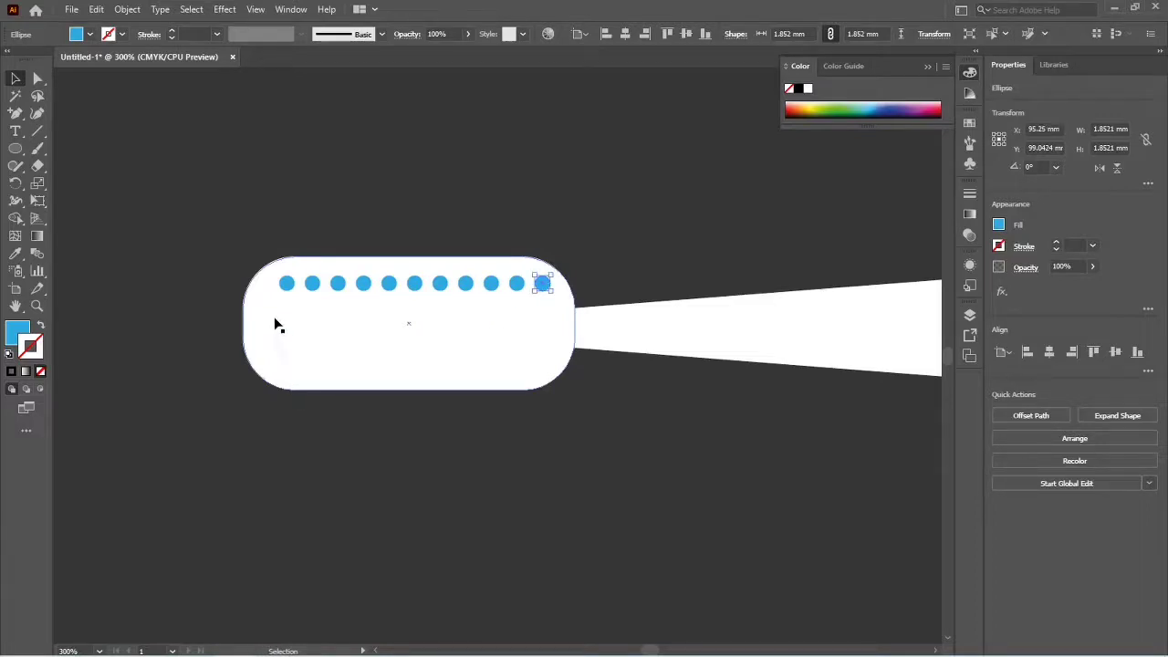
# Step: Select the row of circles without the brush head and group it
pyautogui.moveTo(216, 216); pyautogui.dragTo(547, 410)
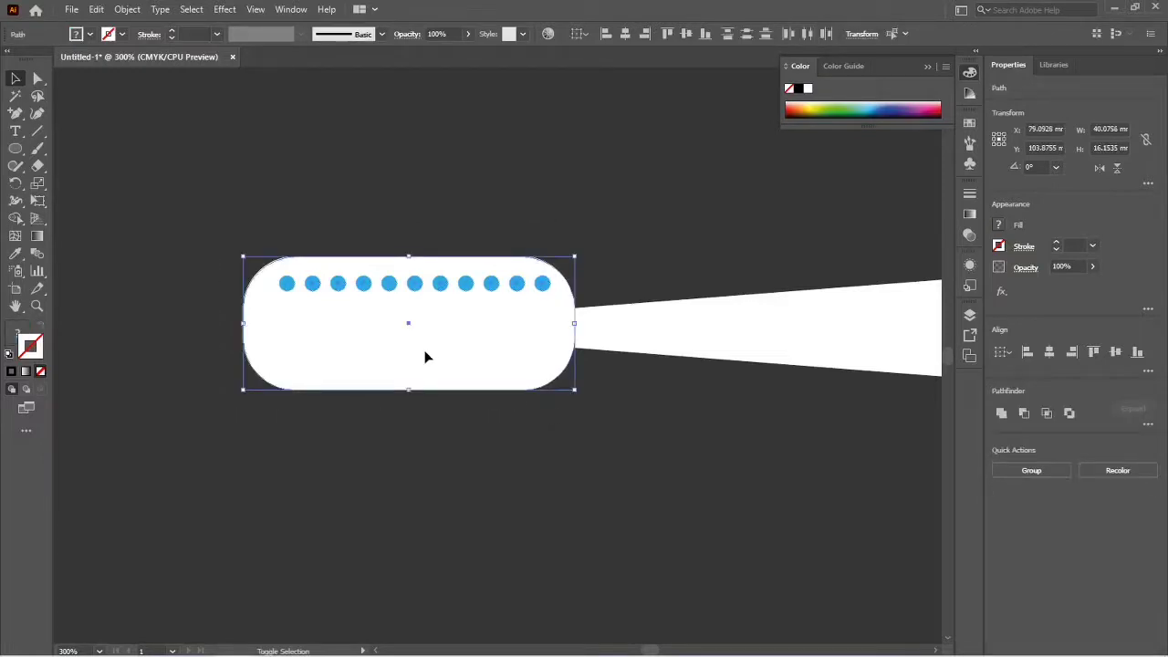
pyautogui.keyDown('shift'); pyautogui.click(424, 356); pyautogui.keyUp('shift')
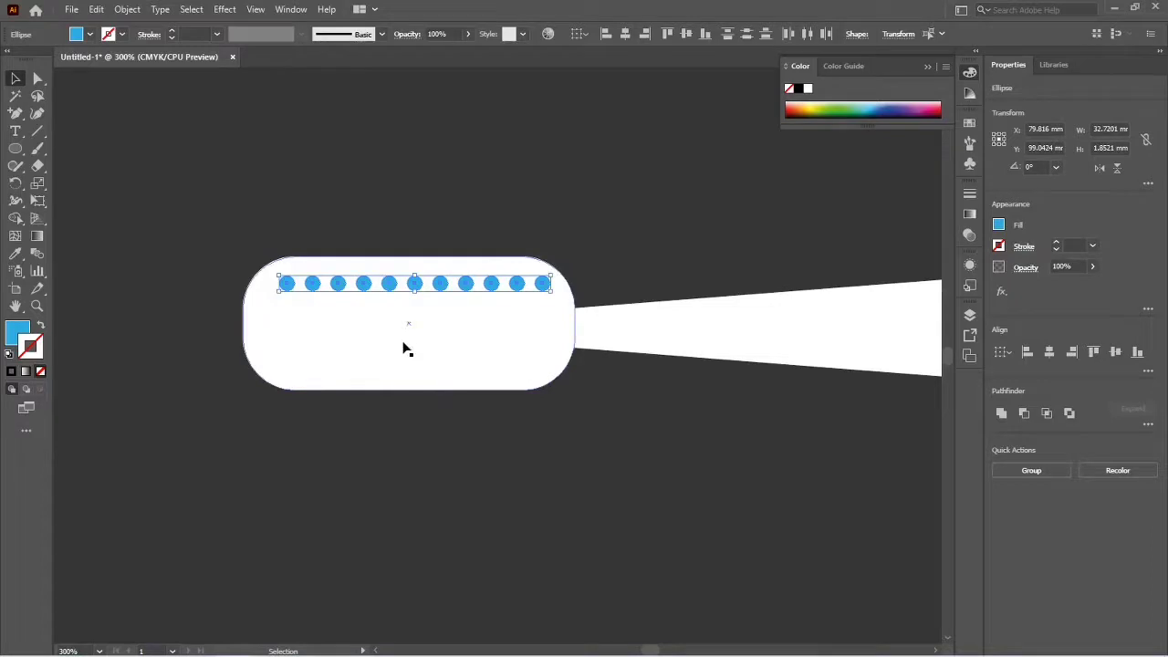
pyautogui.press('a')
pyautogui.press('v')
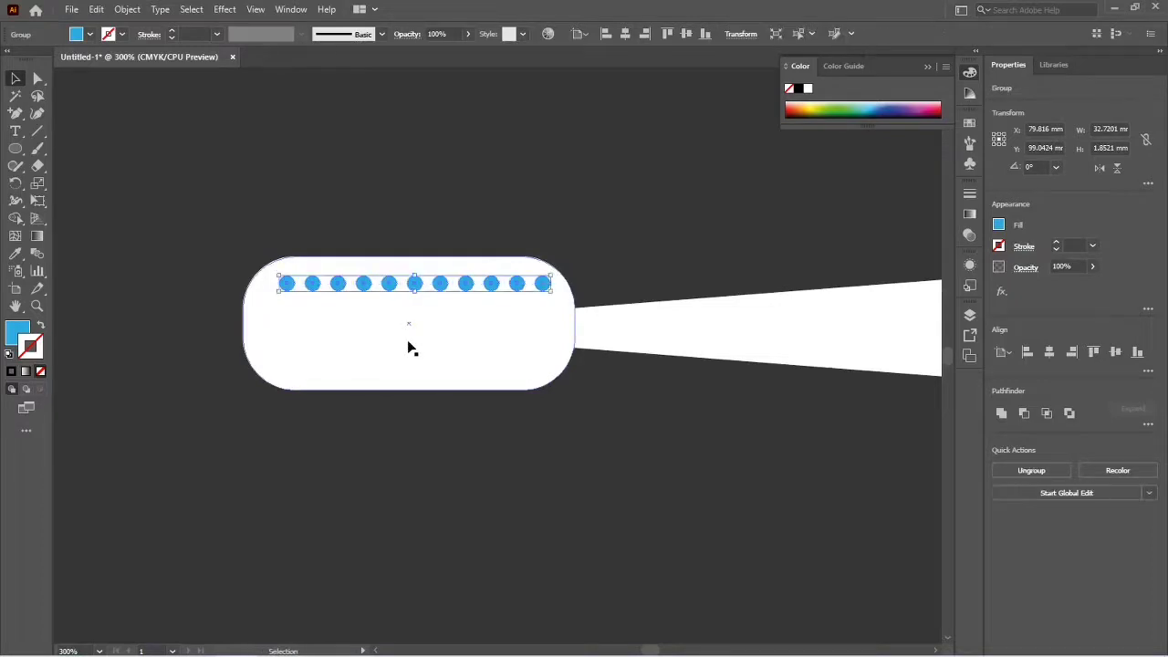
# Step: Duplicate the grouped circle row about 2.6 mm downward and repeat the copy to make five rows
pyautogui.moveTo(411, 285); pyautogui.dragTo(411, 308)
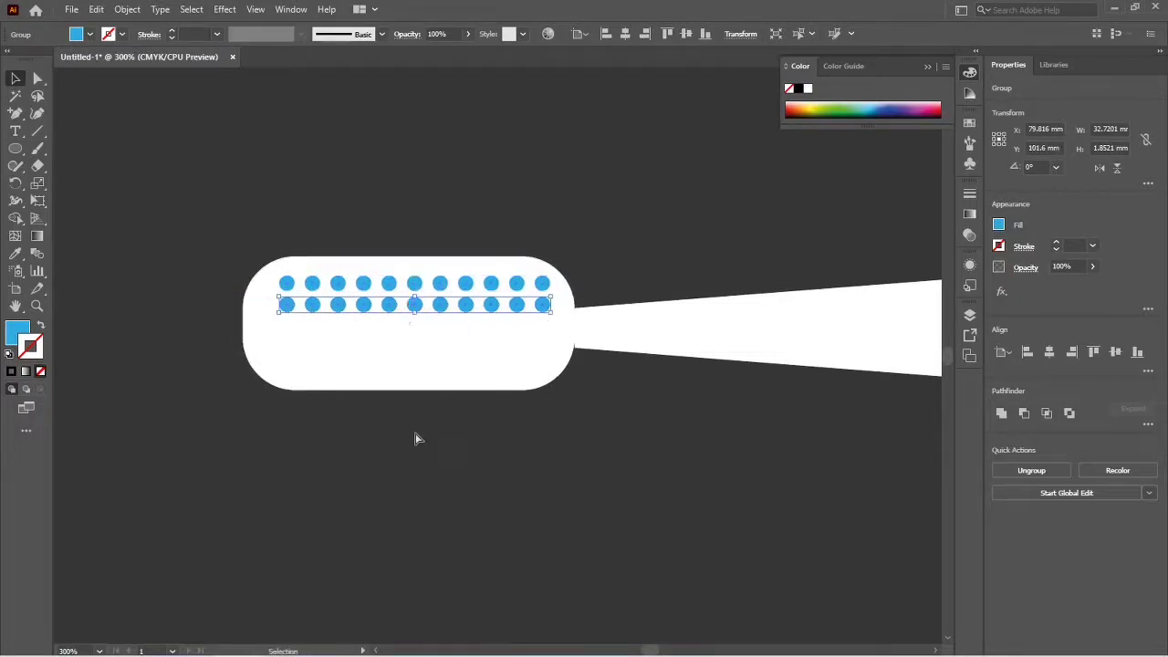
pyautogui.press('a')
pyautogui.hotkey('ctrl', 'd')
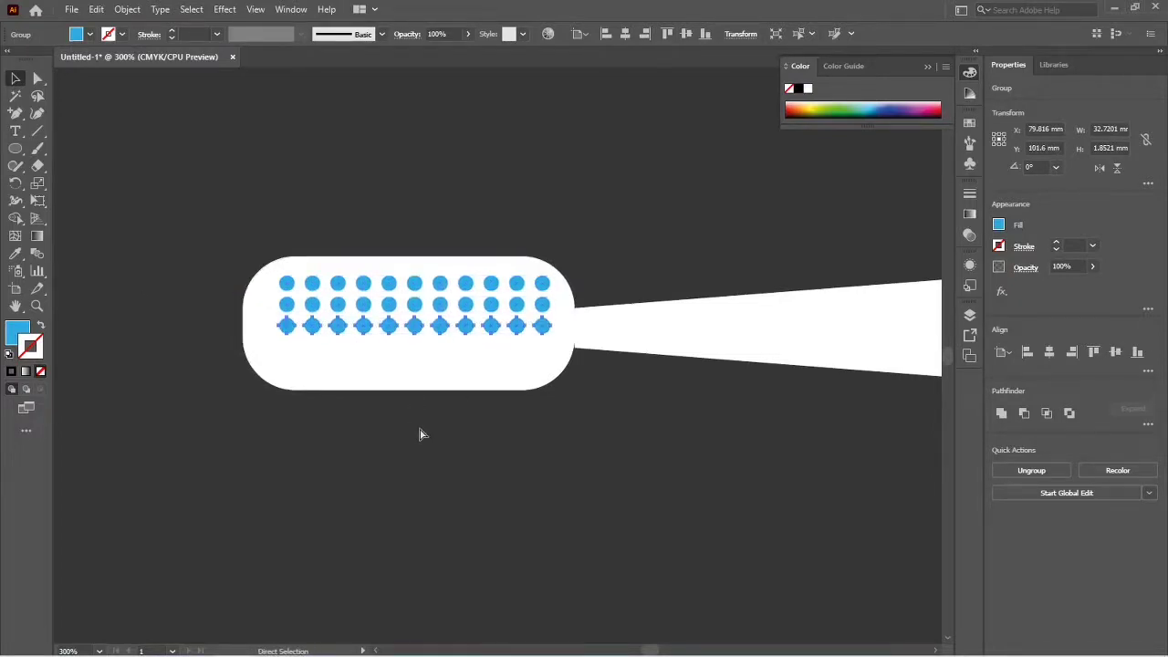
pyautogui.hotkey('ctrl', 'd')
pyautogui.hotkey('ctrl', 'd')
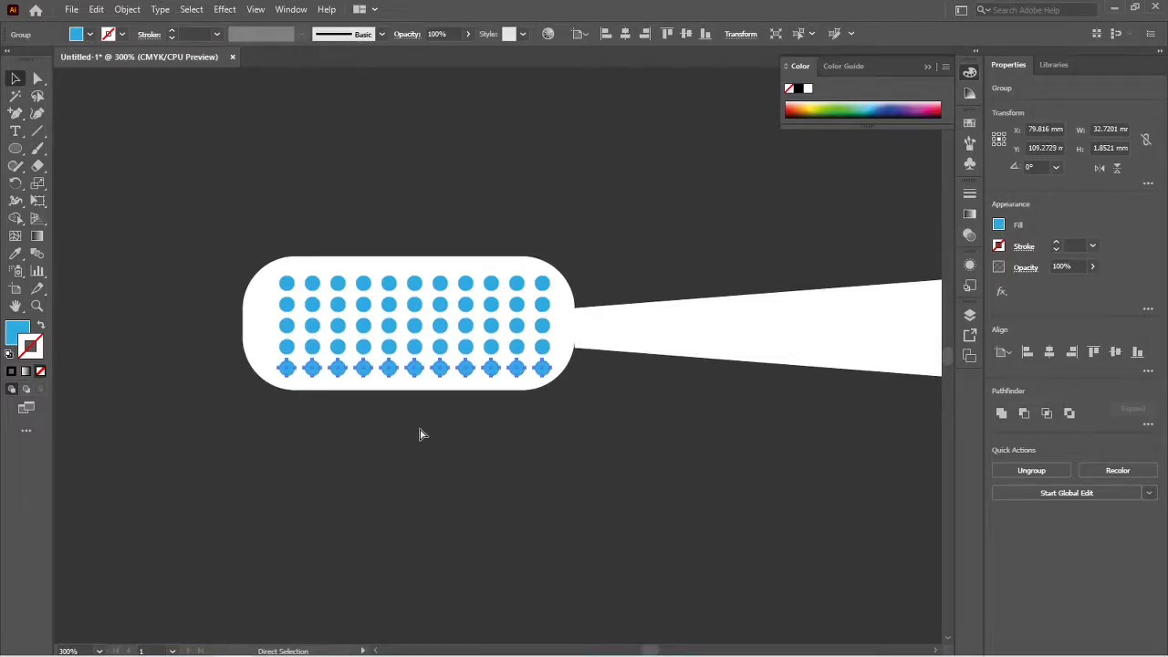
# Step: Select all five circle rows without the brush head and combine them into a single group
pyautogui.press('v')
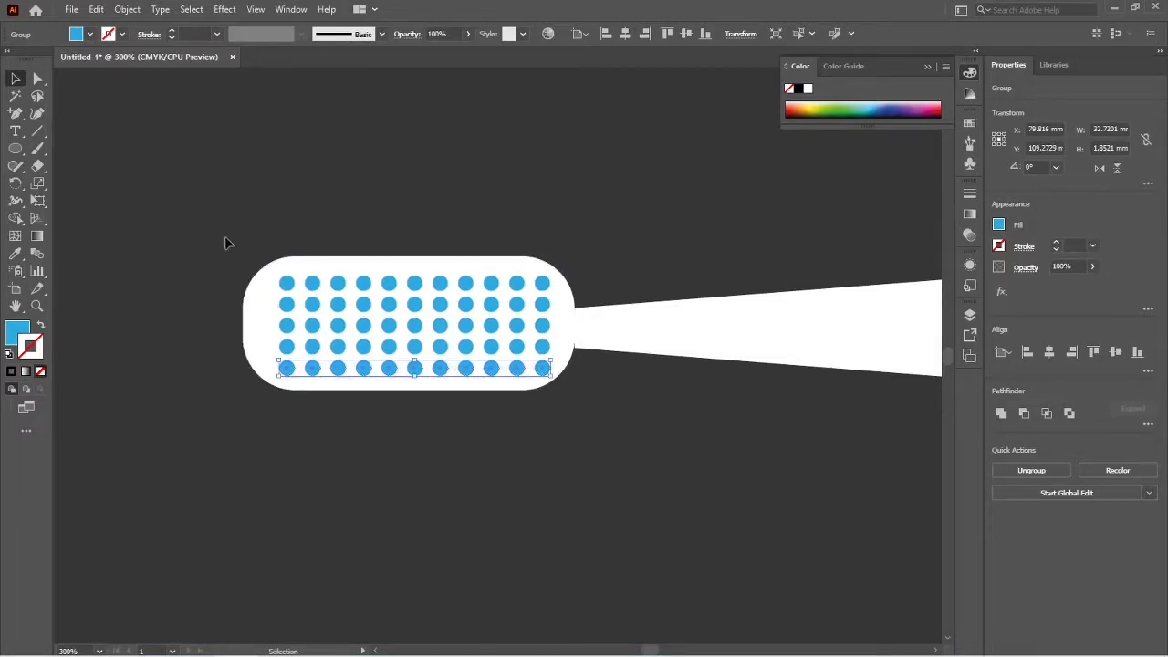
pyautogui.moveTo(226, 239); pyautogui.dragTo(556, 411)
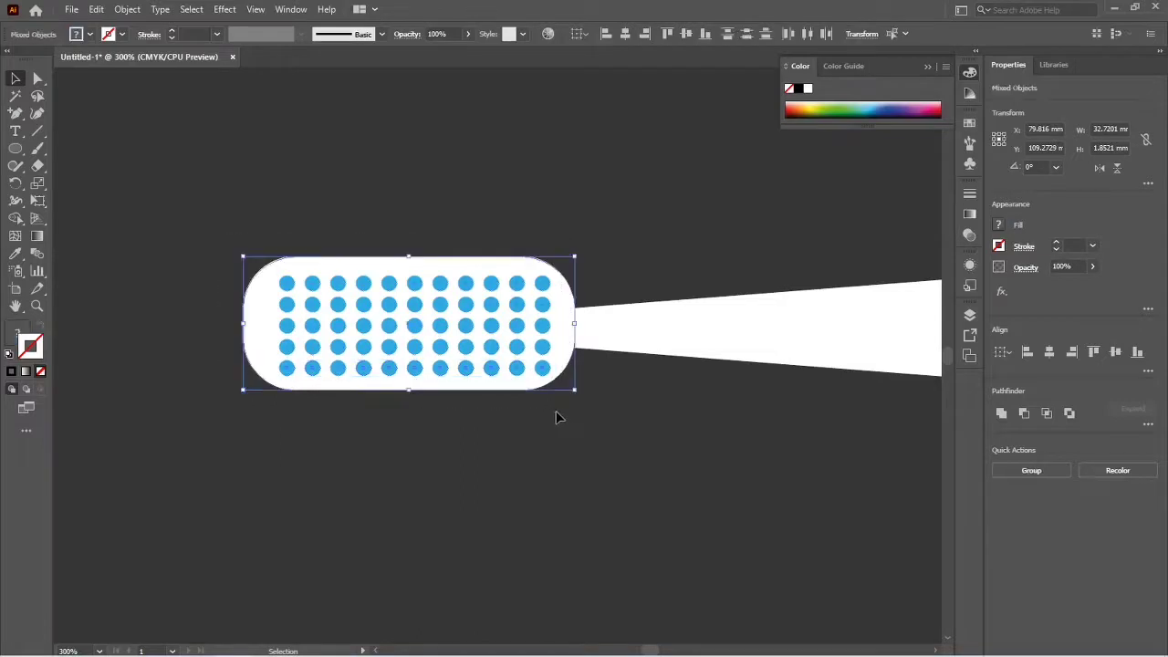
pyautogui.keyDown('shift'); pyautogui.click(254, 343); pyautogui.keyUp('shift')
pyautogui.press('a')
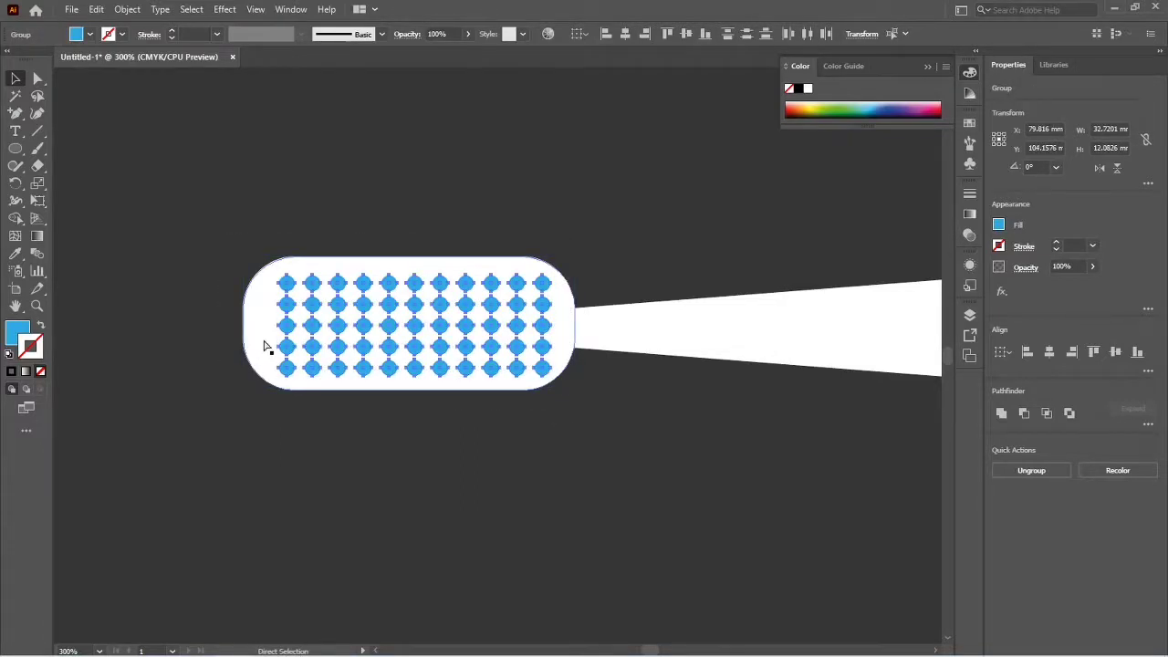
pyautogui.press('v')
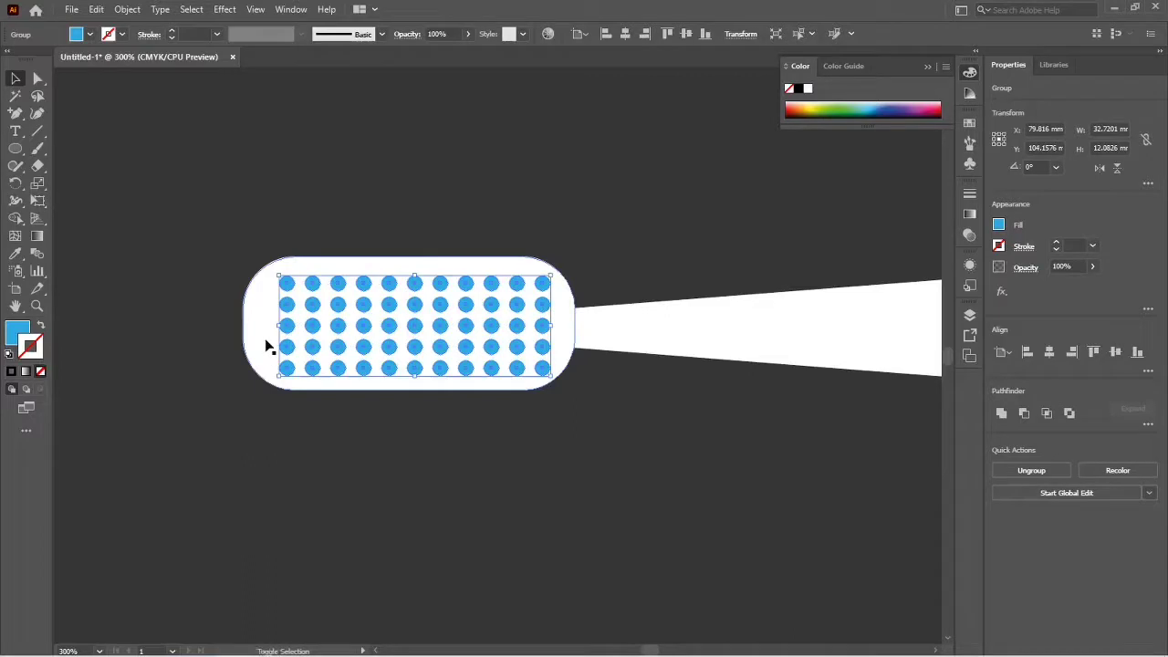
# Step: Centre the bristle circle group horizontally and vertically on the white brush head
pyautogui.keyDown('shift'); pyautogui.click(266, 343); pyautogui.keyUp('shift')
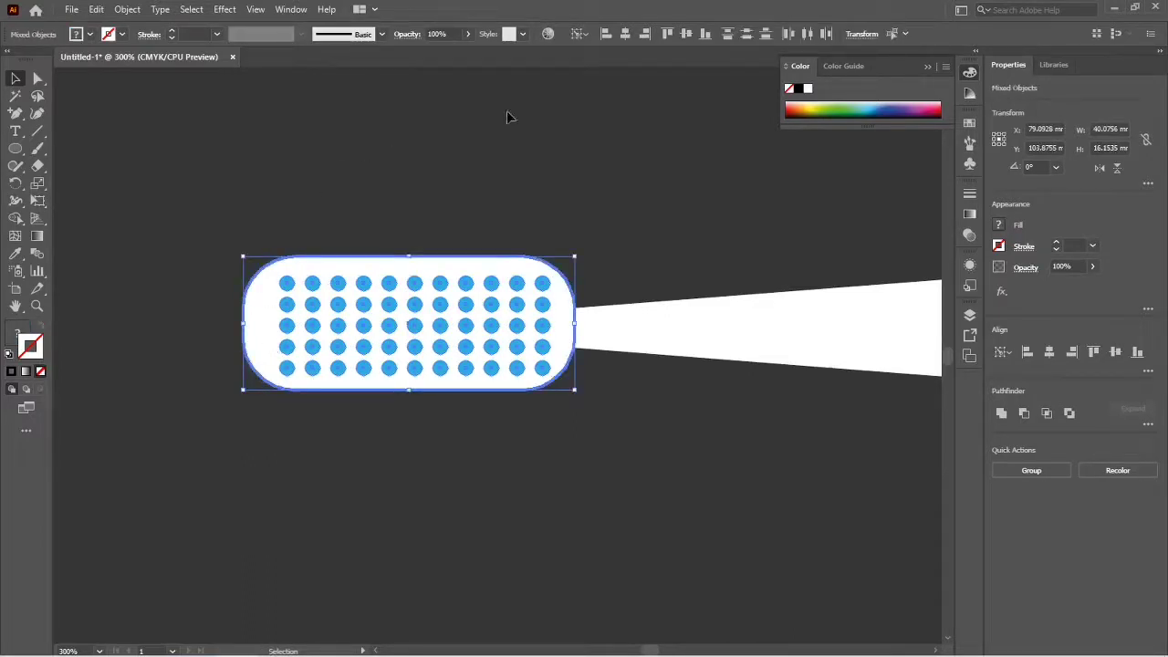
pyautogui.click(624, 34)
pyautogui.click(681, 34)
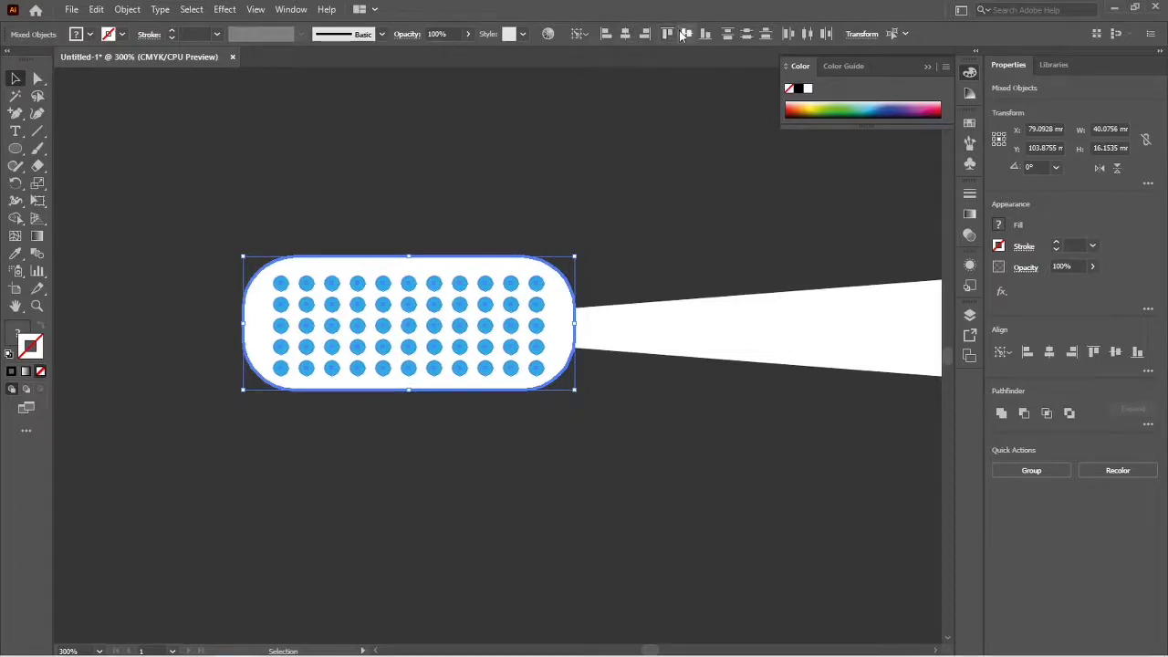
pyautogui.click(539, 419)
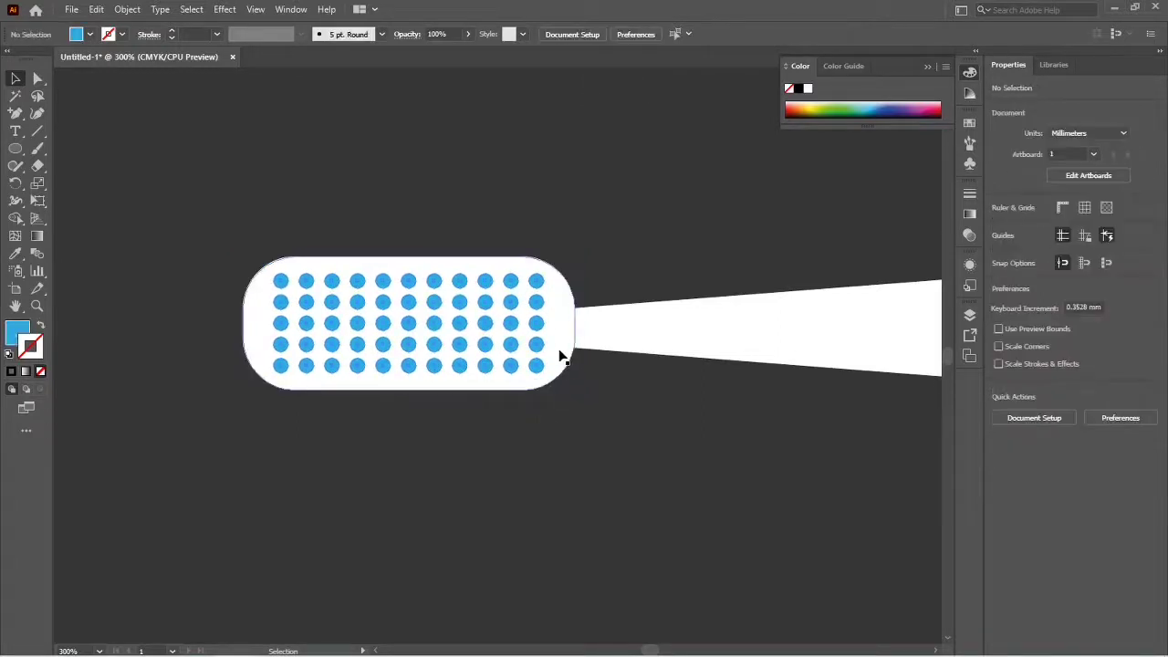
# Step: Slightly reduce the corner rounding of the white brush head
pyautogui.click(556, 349)
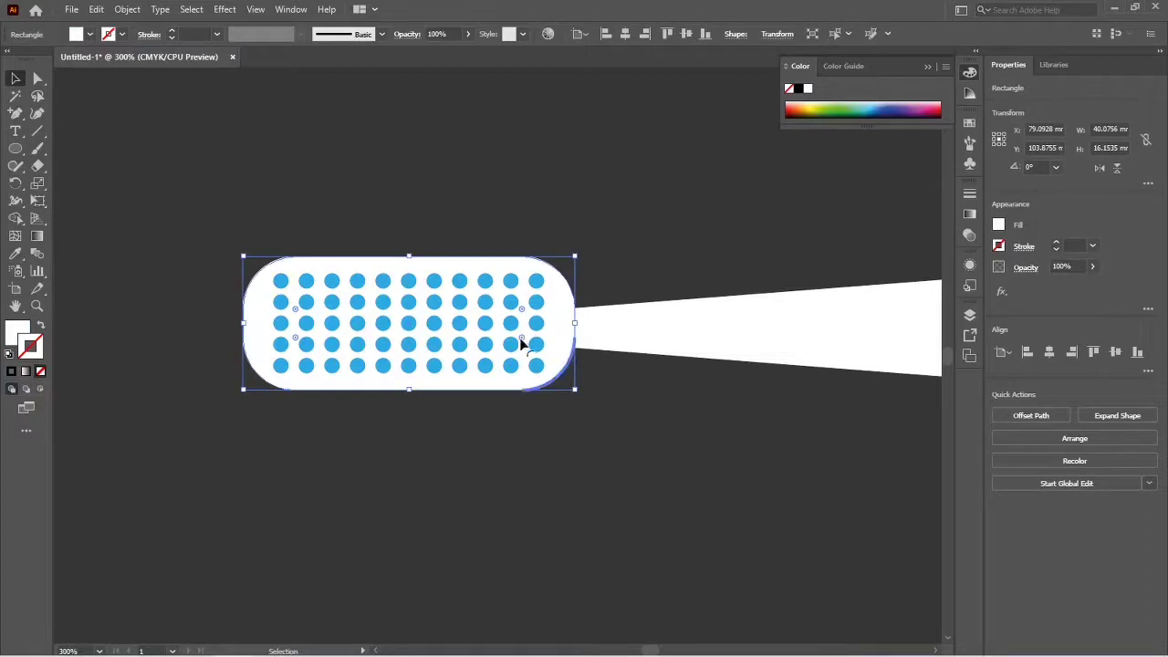
pyautogui.moveTo(521, 341); pyautogui.dragTo(535, 368)
pyautogui.click(531, 432)
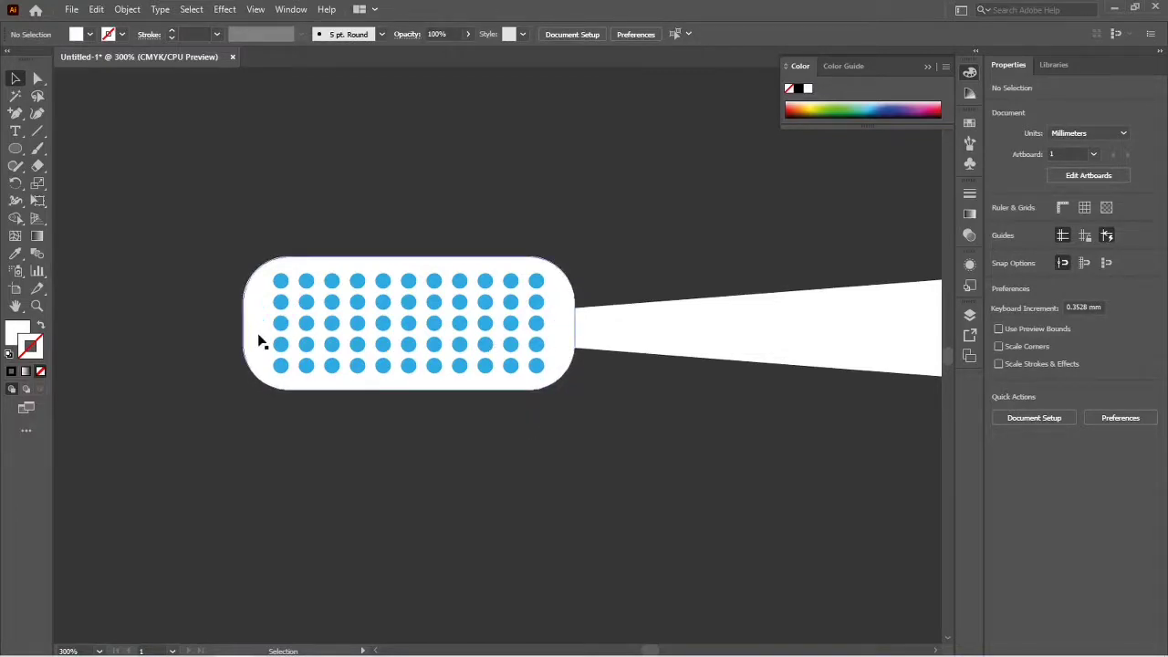
# Step: Copy the three middle circles of the column nearest the neck to form an extra three-circle column at each end of the grid
pyautogui.press('a')
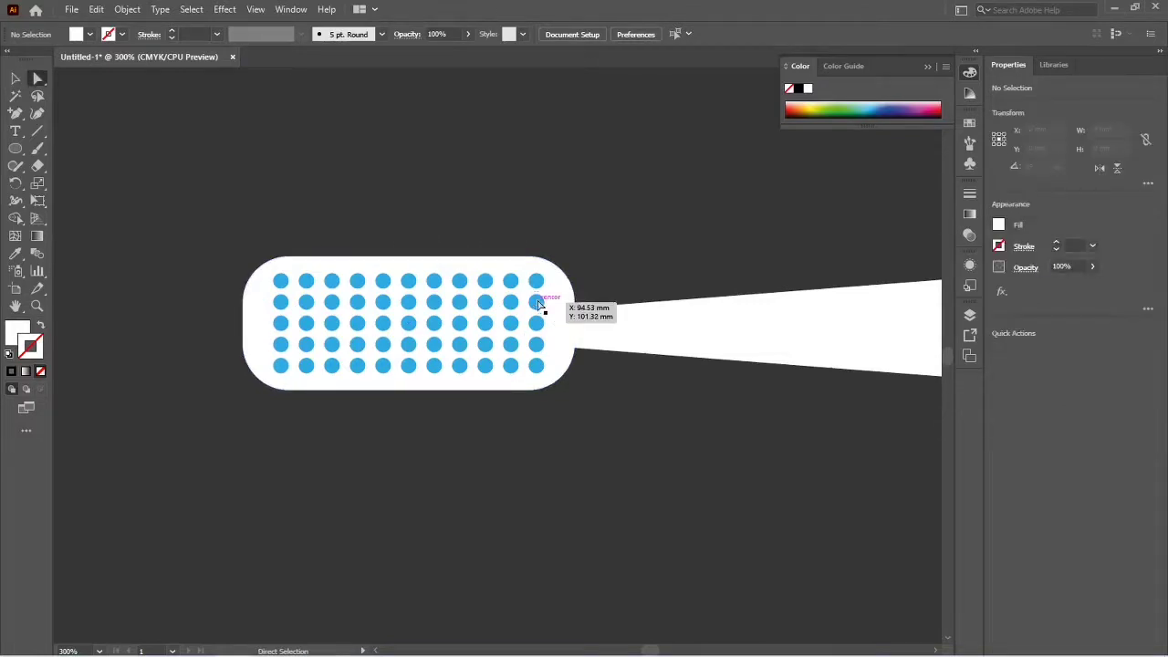
pyautogui.click(538, 302)
pyautogui.keyDown('shift'); pyautogui.click(538, 326); pyautogui.keyUp('shift')
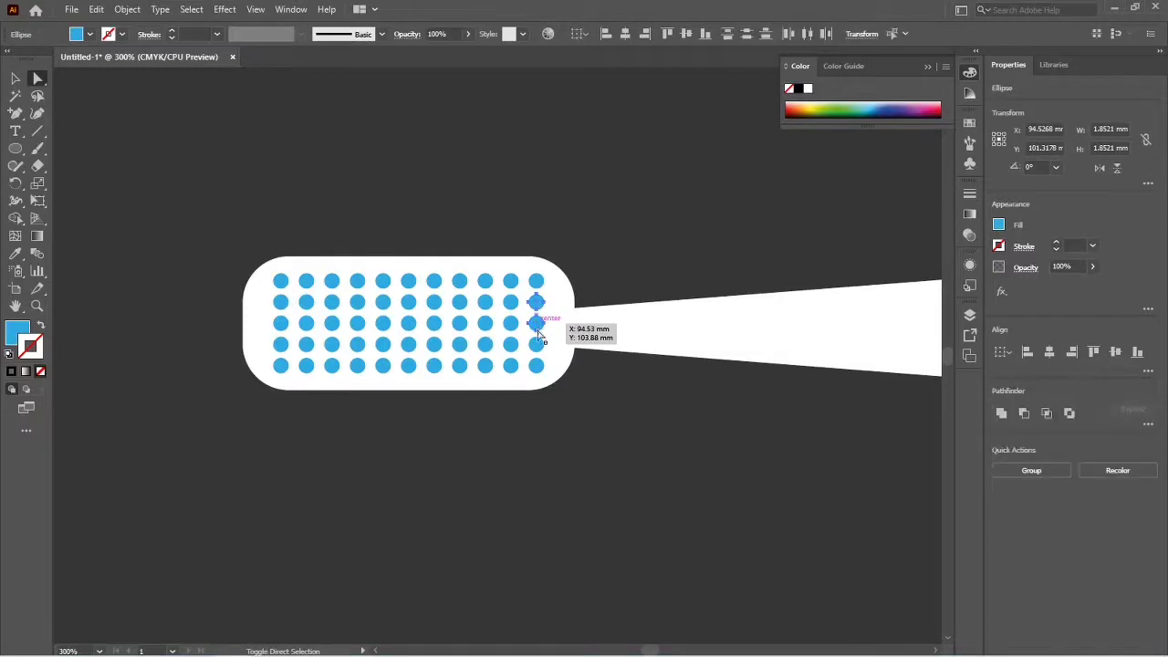
pyautogui.keyDown('shift'); pyautogui.click(538, 345); pyautogui.keyUp('shift')
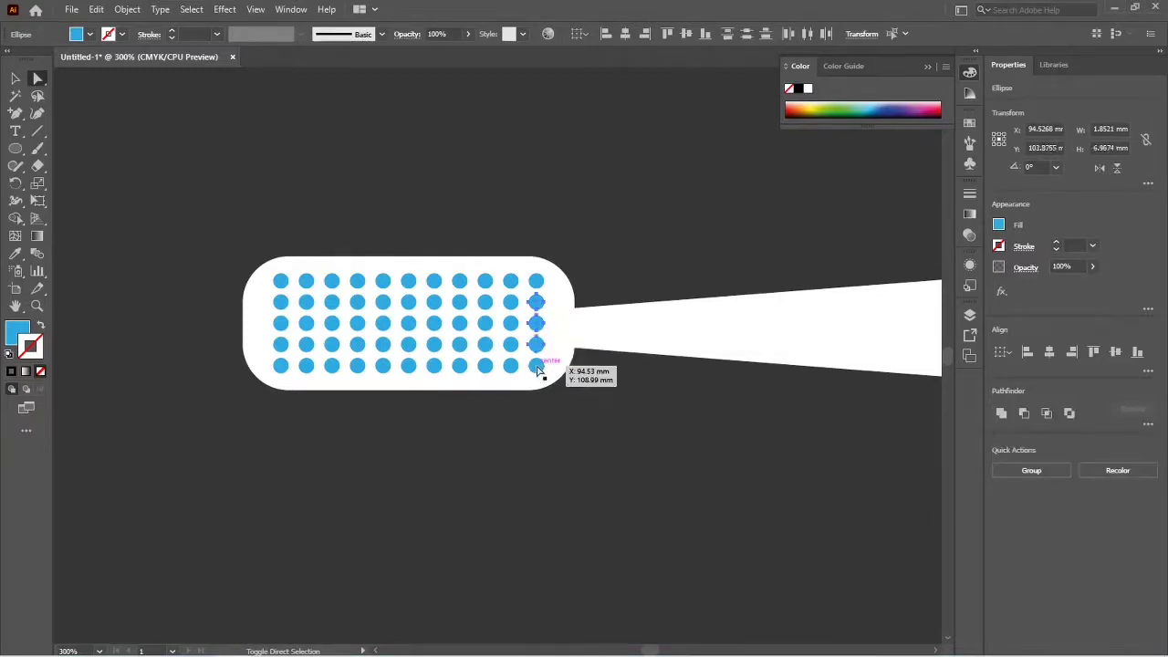
pyautogui.keyDown('shift'); pyautogui.click(538, 367); pyautogui.keyUp('shift')
pyautogui.keyDown('shift'); pyautogui.click(539, 370); pyautogui.keyUp('shift')
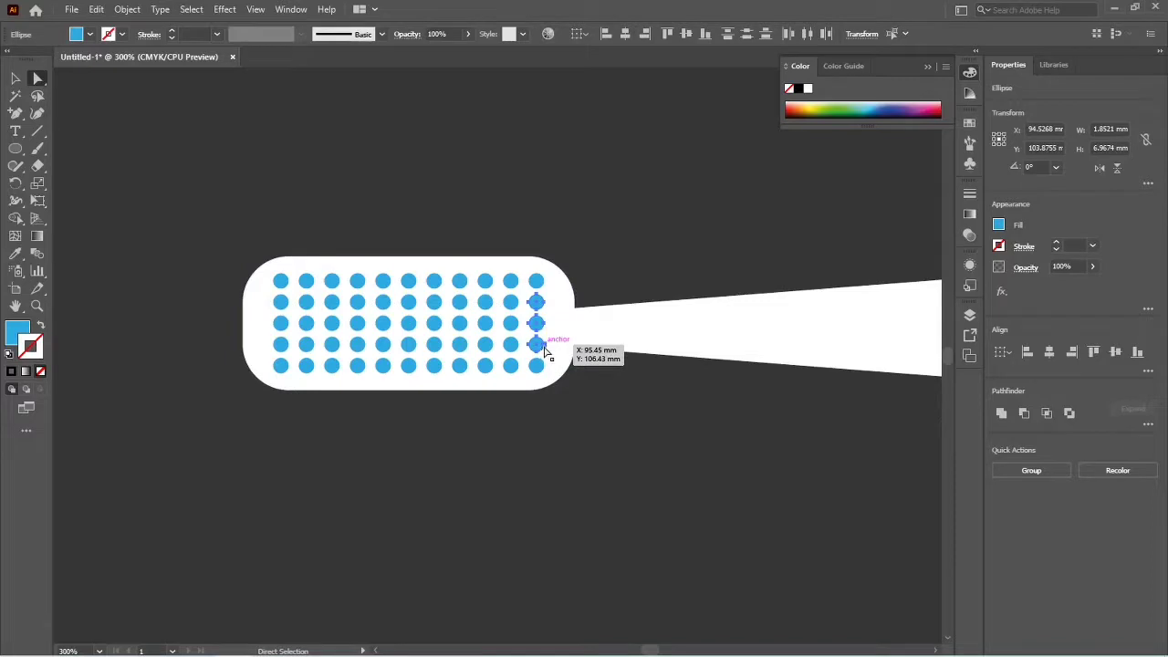
pyautogui.press('v')
pyautogui.moveTo(541, 350); pyautogui.dragTo(561, 349)
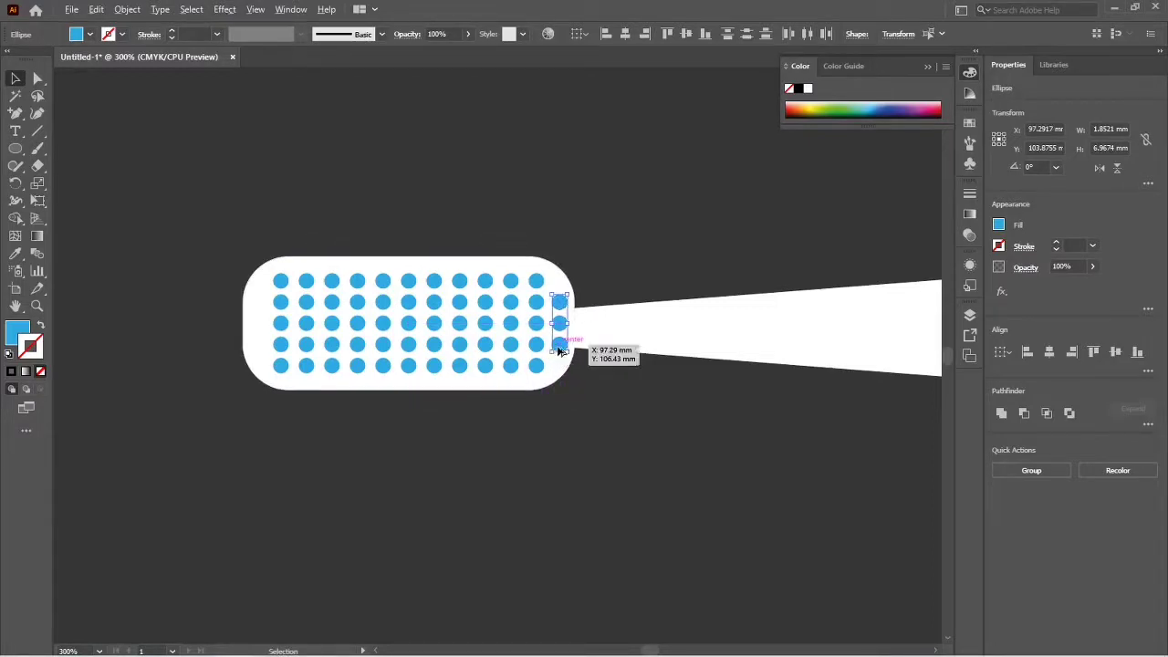
pyautogui.moveTo(559, 350); pyautogui.dragTo(261, 343)
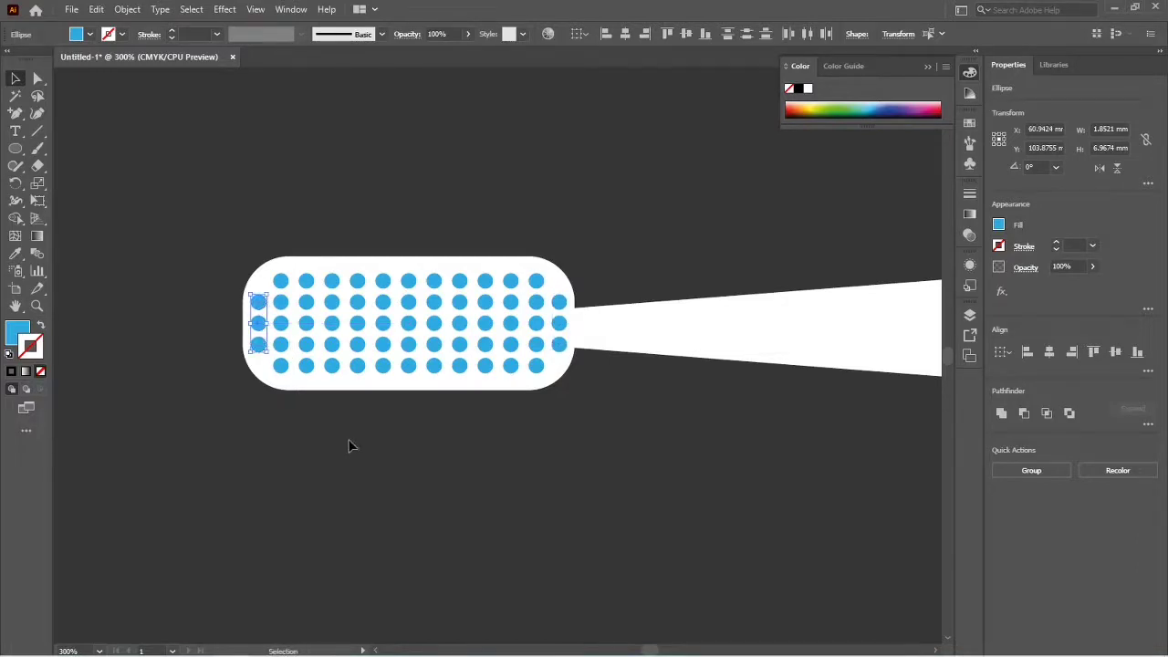
pyautogui.click(353, 446)
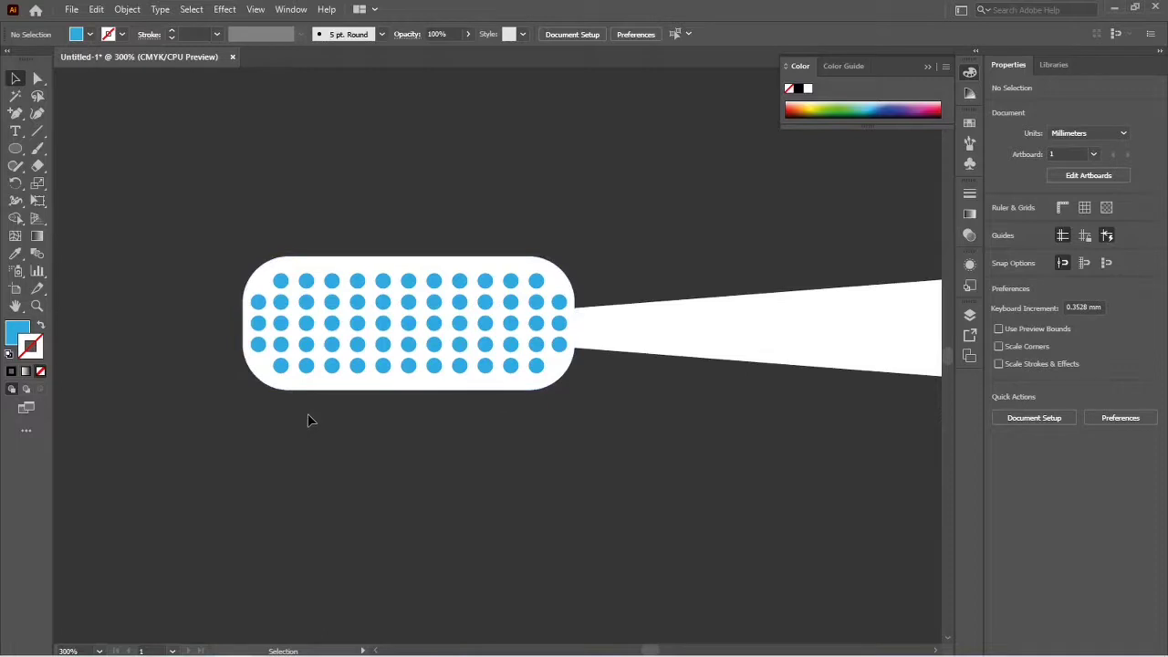
# Step: Scale the bristle group down about its centre to about 37.5 mm wide and move it off the head to the artboard's empty upper-left area
pyautogui.click(331, 336)
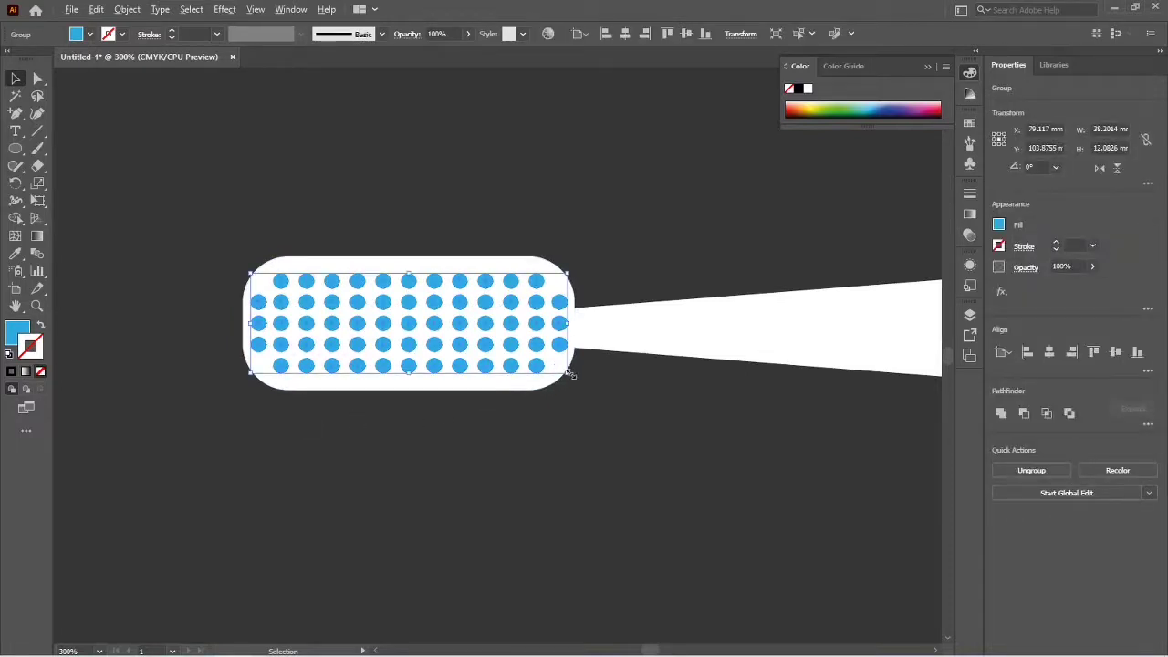
pyautogui.moveTo(567, 374); pyautogui.dragTo(566, 374)
pyautogui.click(584, 409)
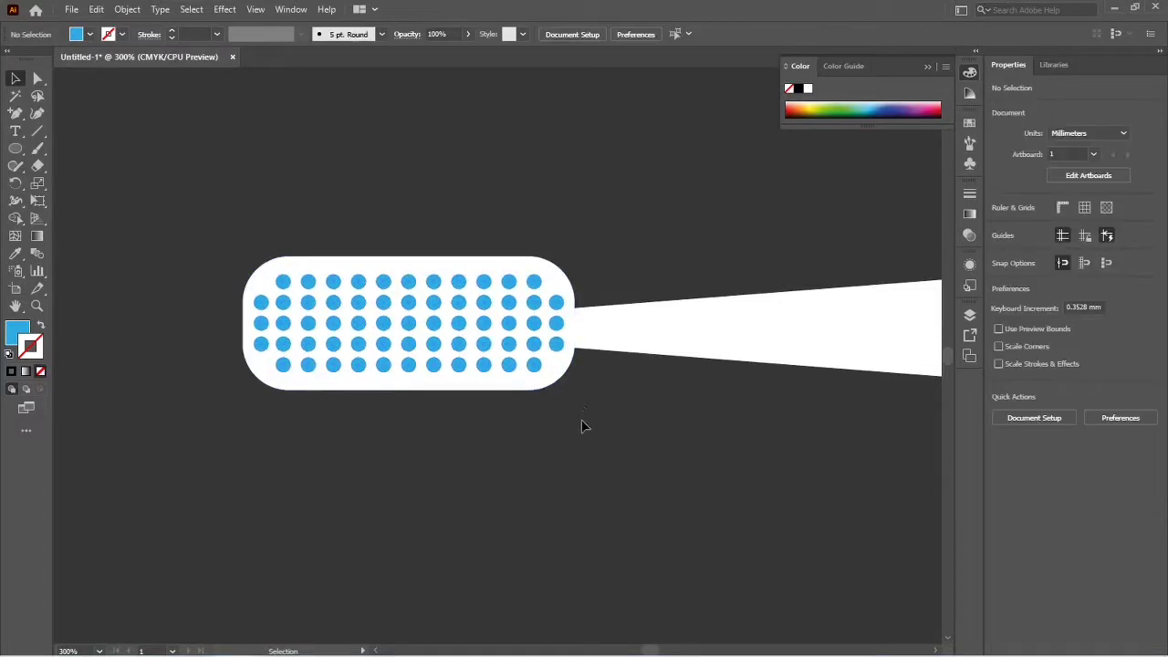
pyautogui.scroll(-3, 579, 427)
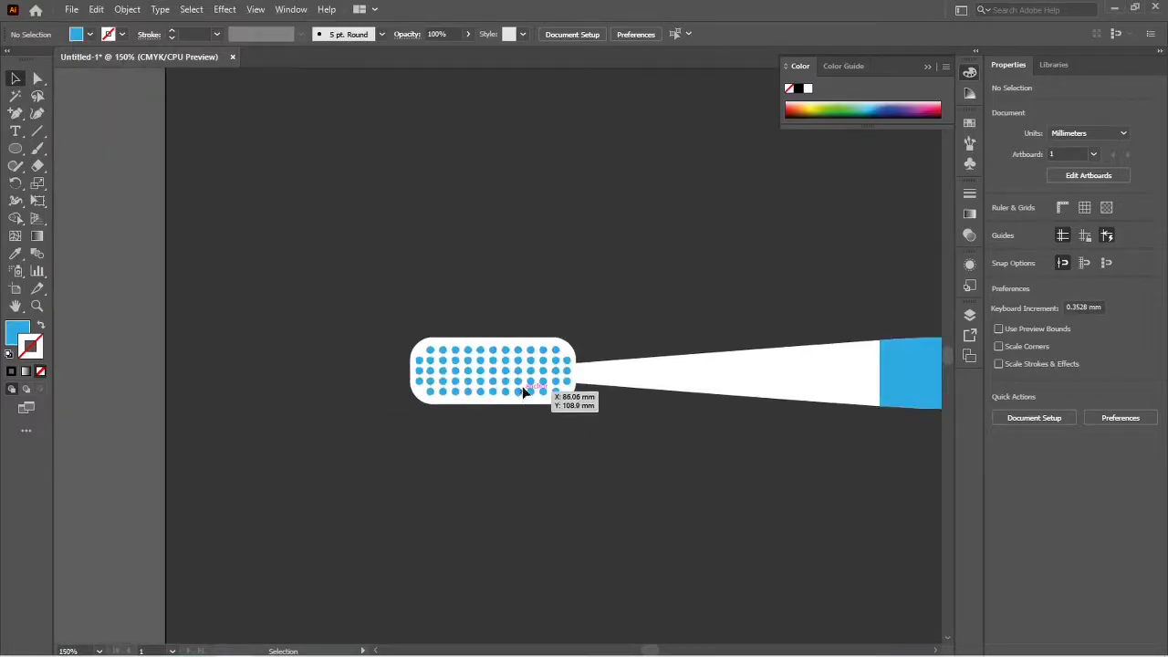
pyautogui.moveTo(525, 390)
pyautogui.mouseDown()
pyautogui.moveTo(346, 181)
pyautogui.moveTo(355, 187)
pyautogui.mouseUp()
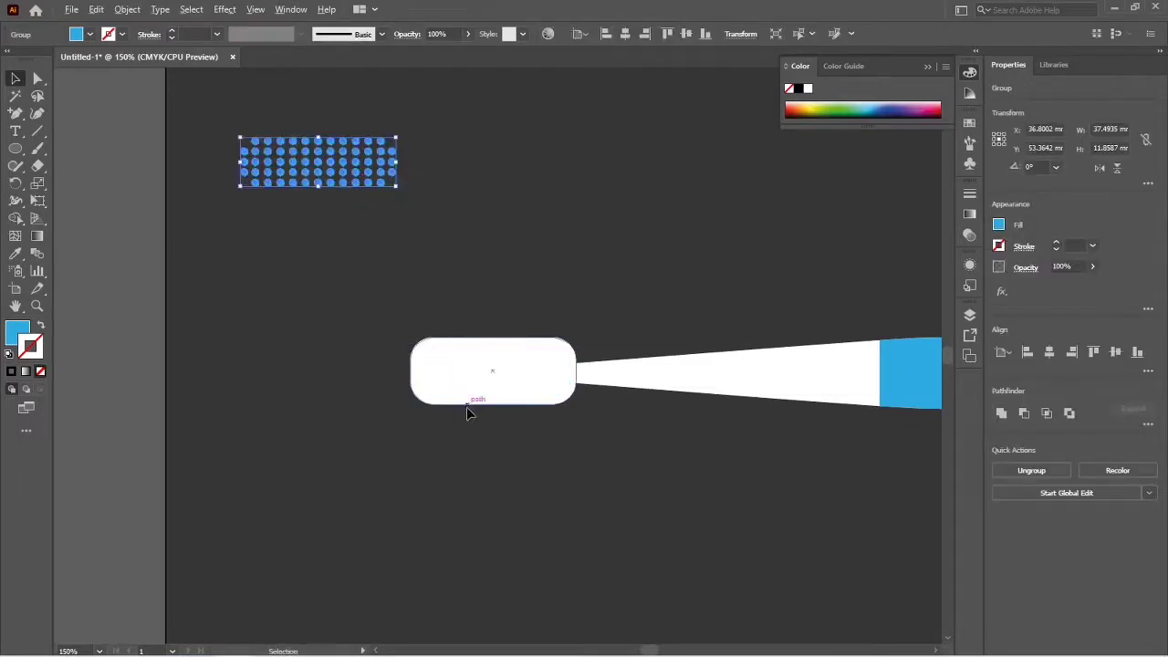
# Step: Select the brush head, neck and handle without the bristle circles and group them
pyautogui.scroll(-1, 466, 406)
pyautogui.moveTo(422, 337)
pyautogui.mouseDown()
pyautogui.moveTo(813, 429)
pyautogui.moveTo(830, 448)
pyautogui.mouseUp()
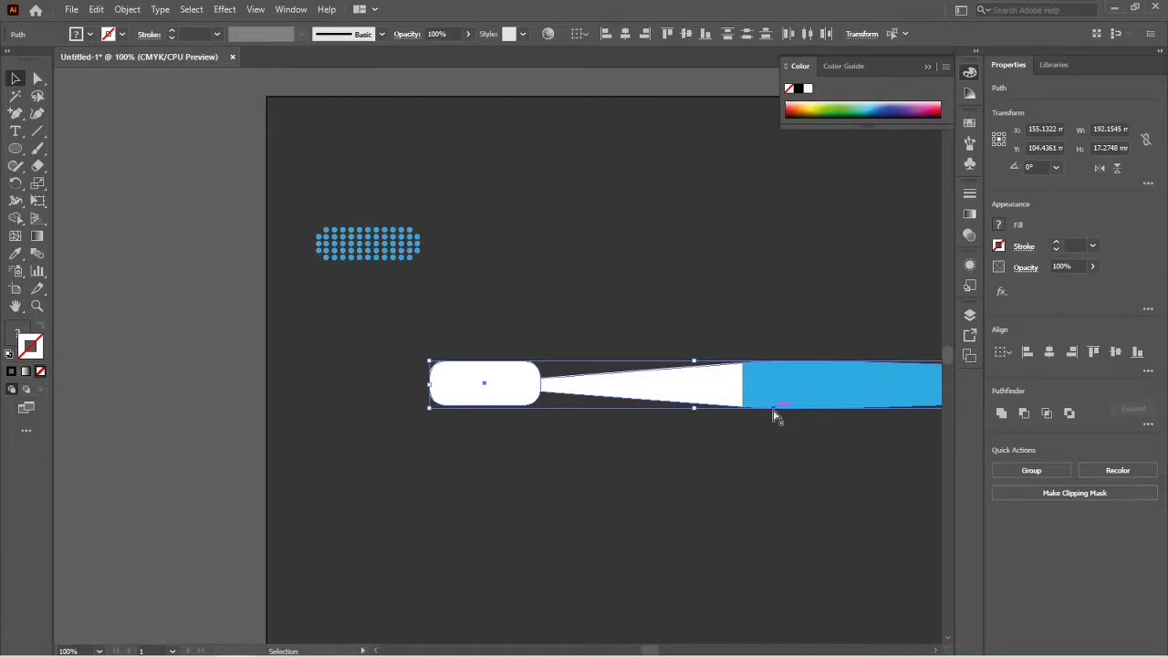
pyautogui.hotkey('ctrl', 'g')
pyautogui.hotkey('ctrl', '0')
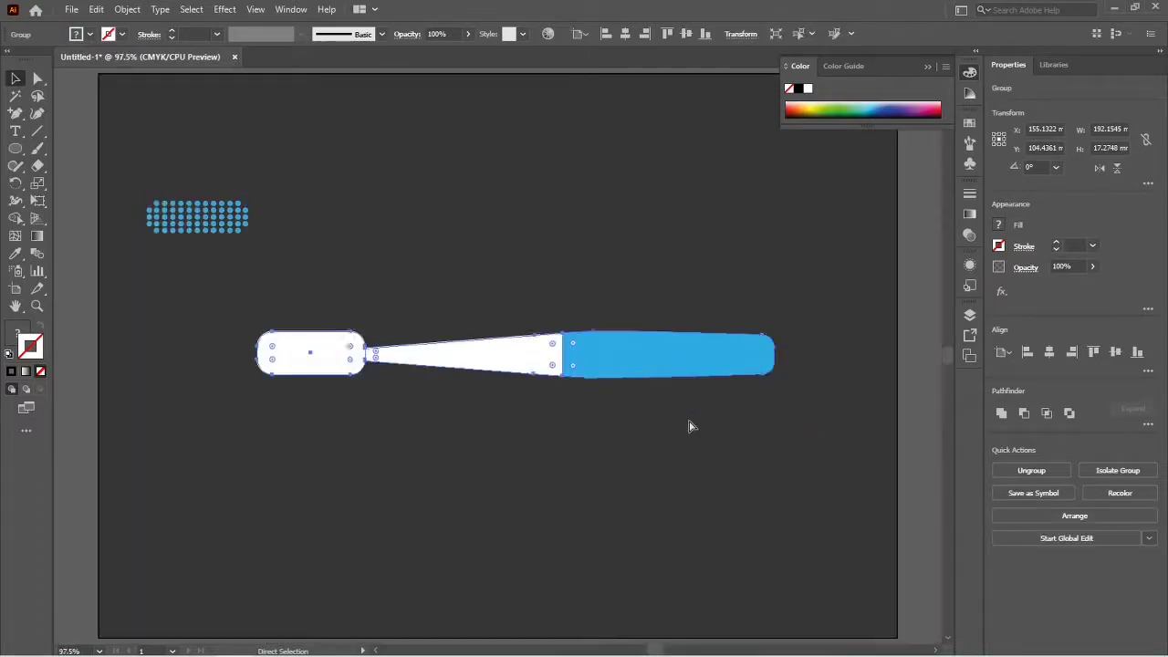
pyautogui.press('v')
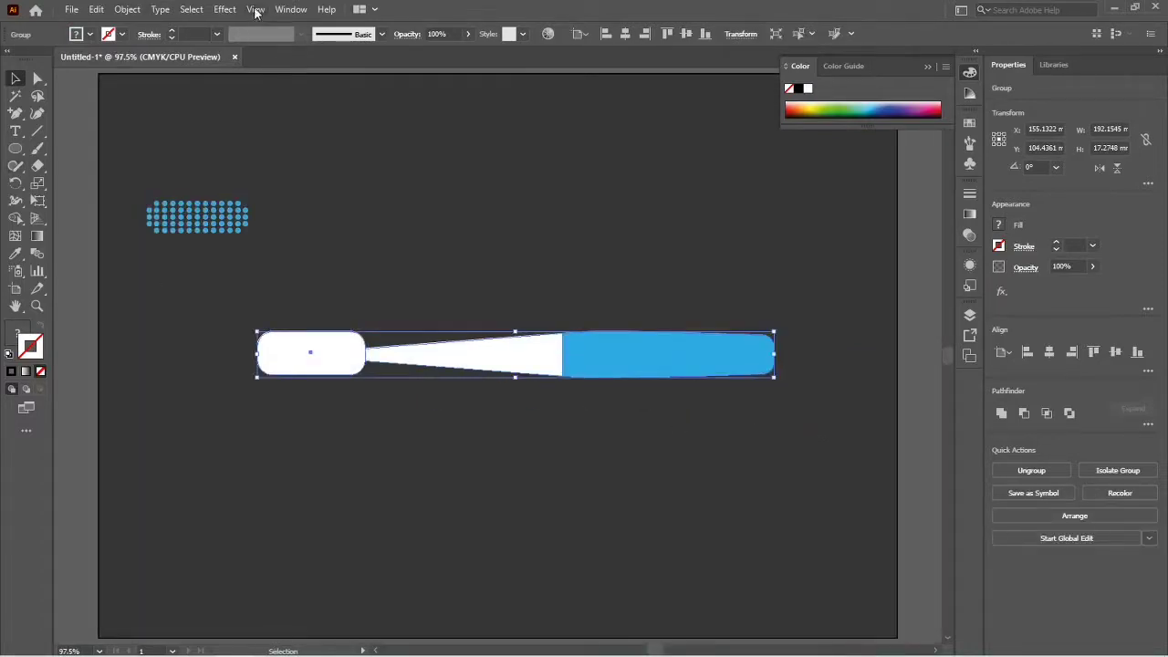
# Step: Apply a 3D Extrude & Bevel effect to the toothbrush group with the Isometric Top position
pyautogui.click(228, 11)
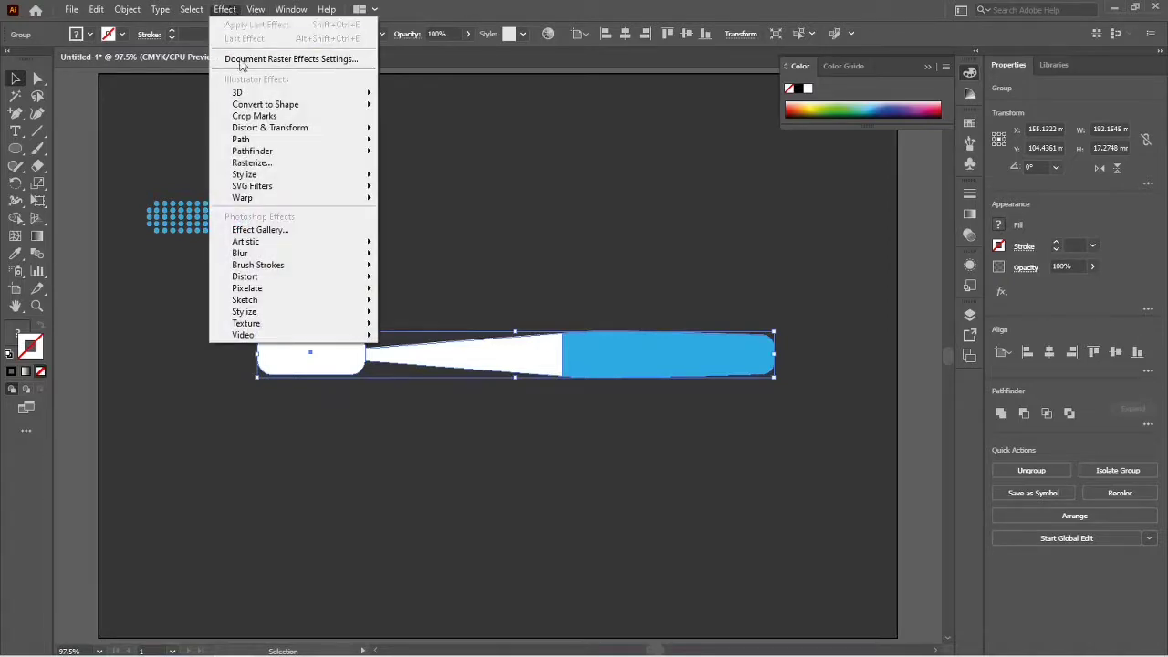
pyautogui.moveTo(312, 95)
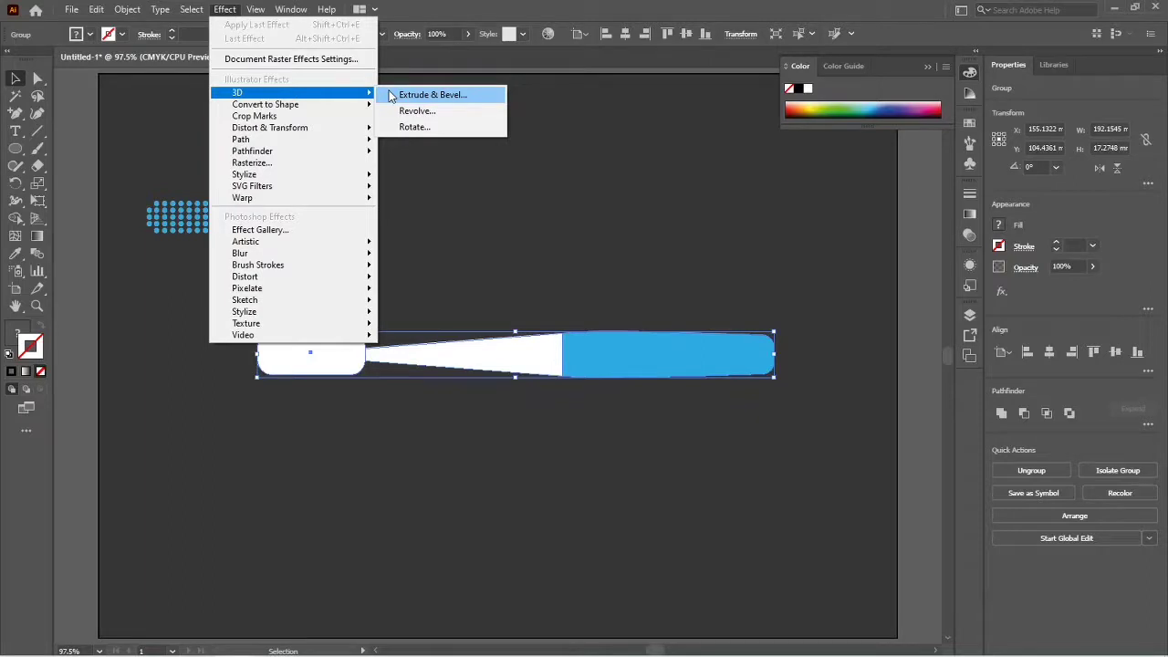
pyautogui.click(429, 95)
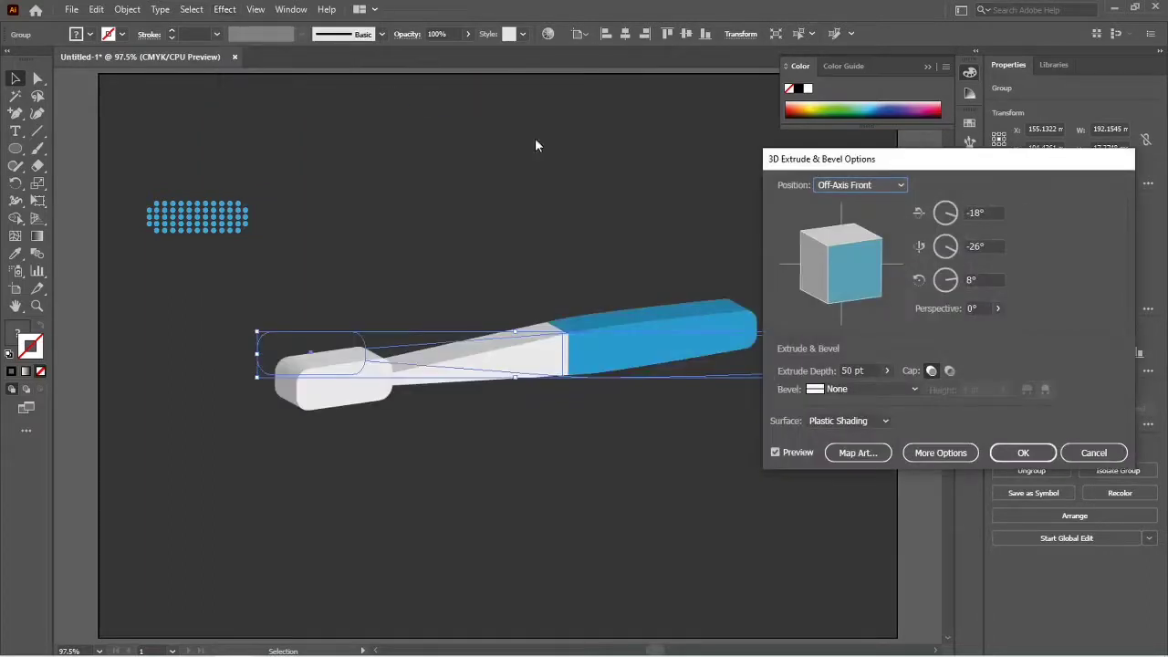
pyautogui.click(866, 185)
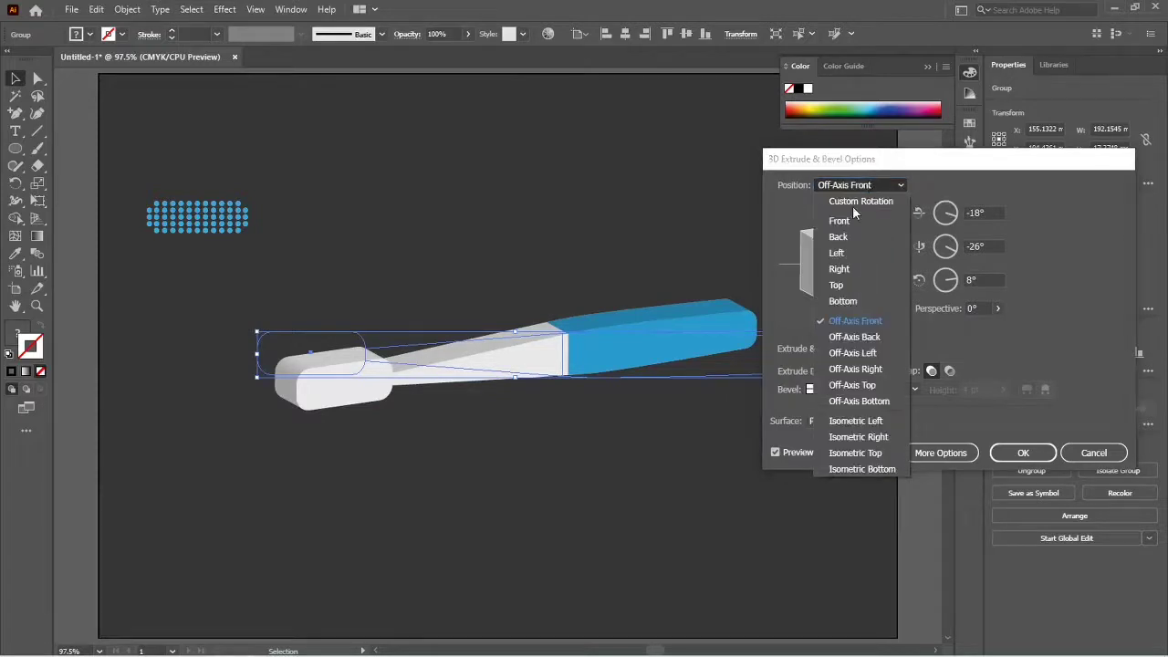
pyautogui.click(854, 453)
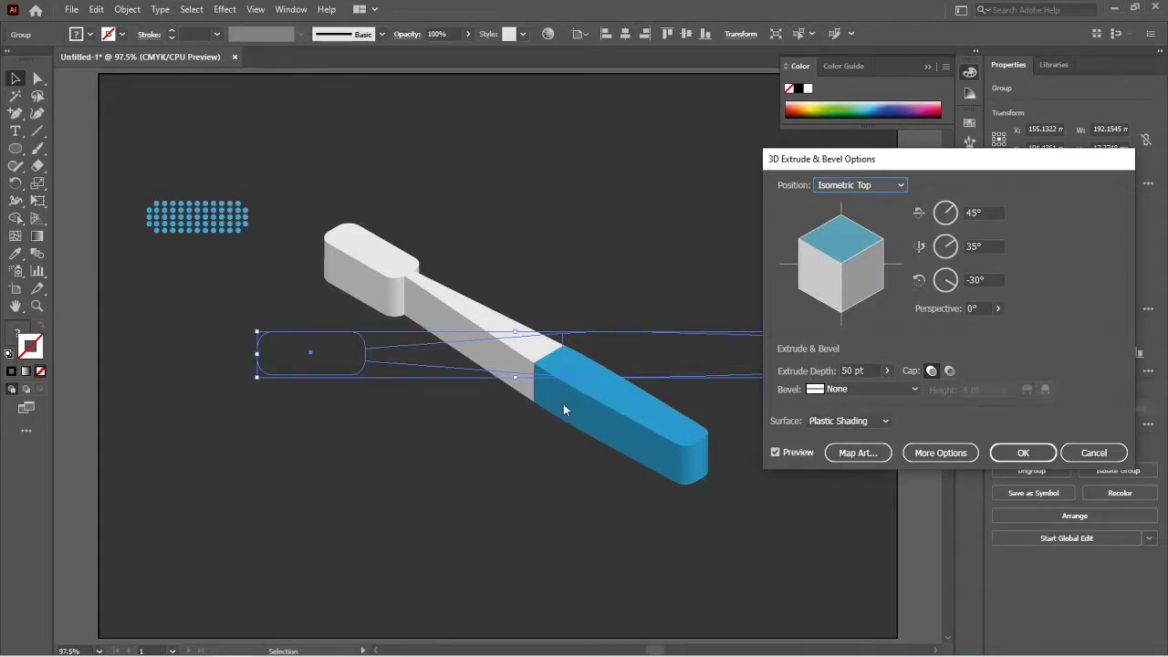
# Step: Set the toothbrush's extrude depth to 17 pt
pyautogui.click(846, 369)
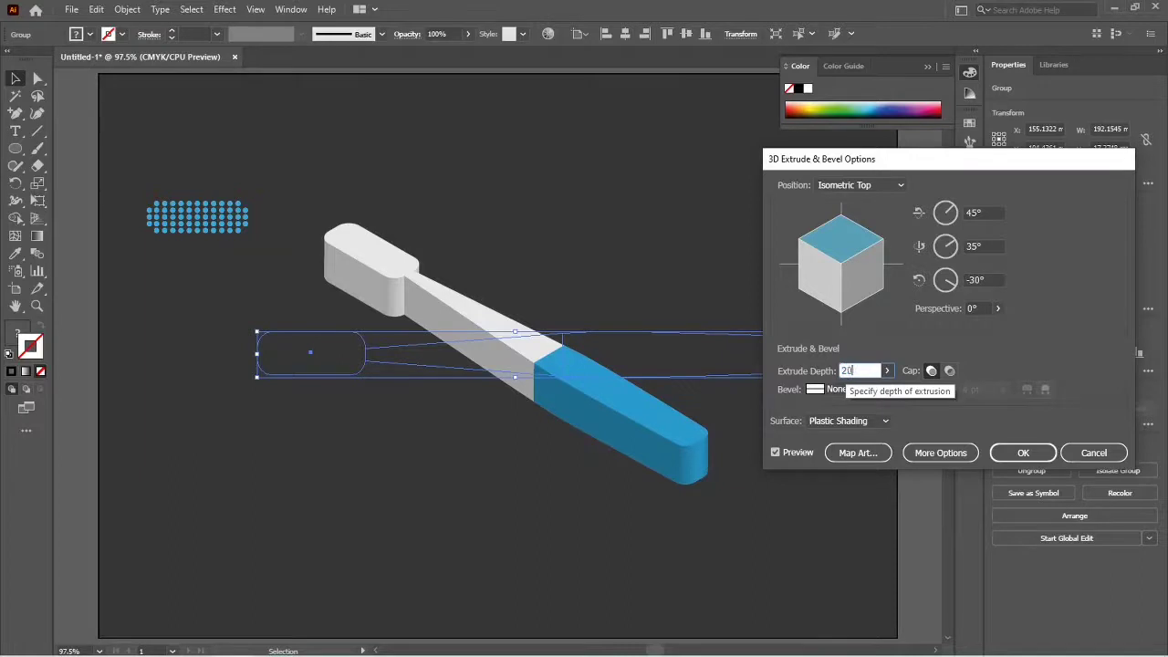
pyautogui.press('Tab')
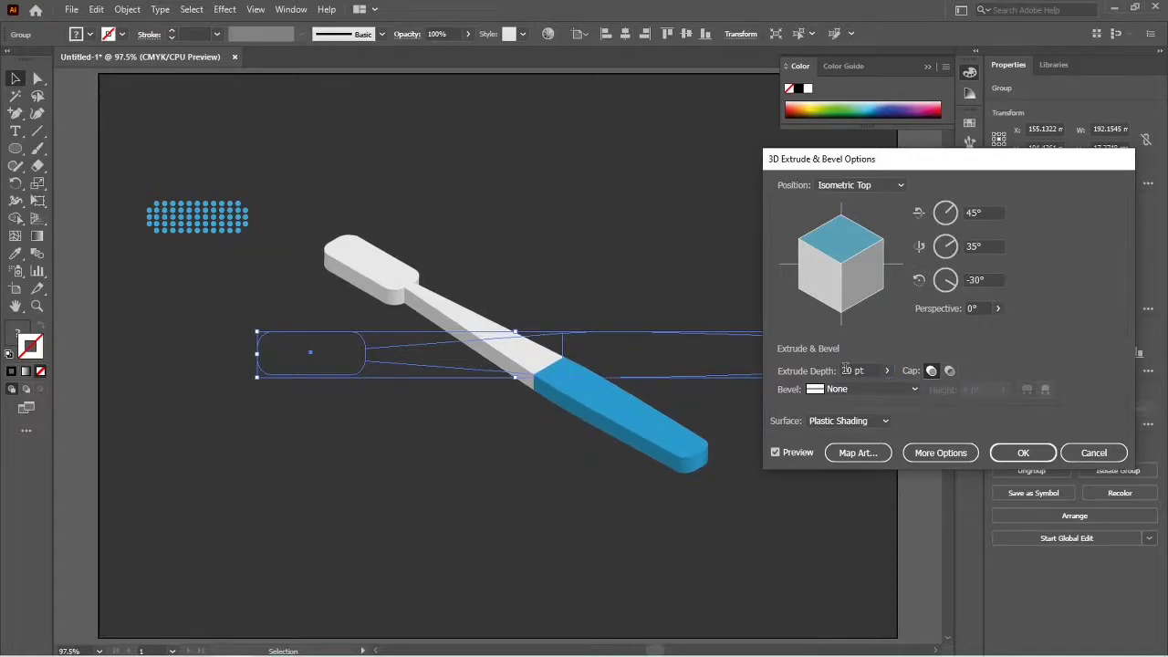
pyautogui.doubleClick(845, 369)
pyautogui.write('17')
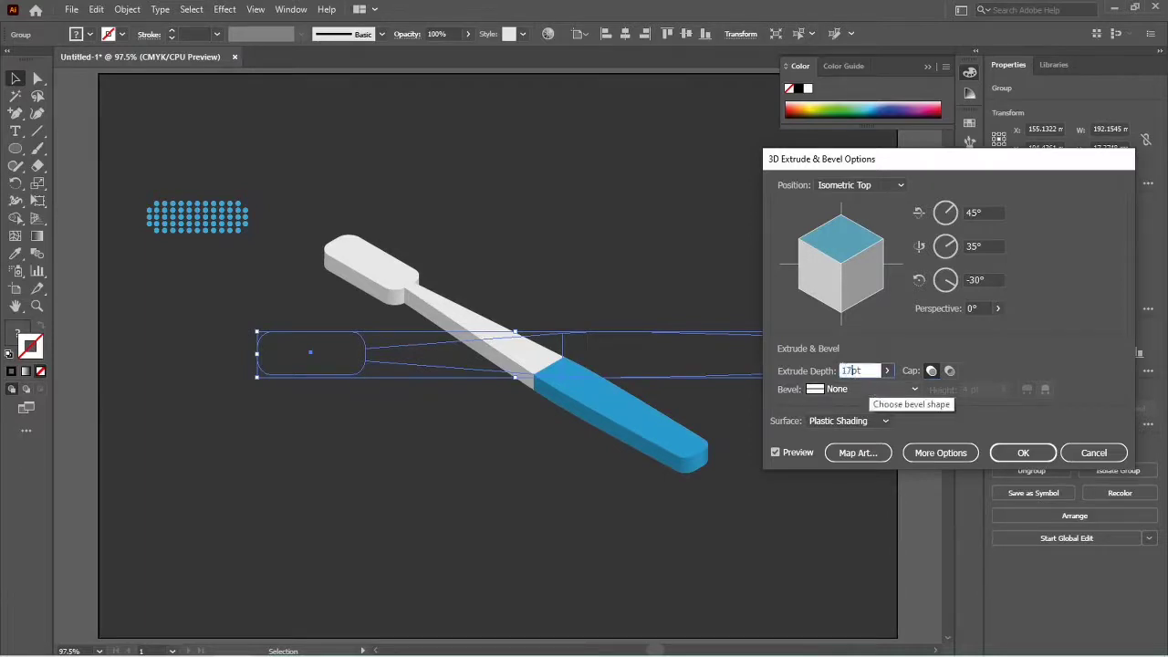
pyautogui.press('Tab')
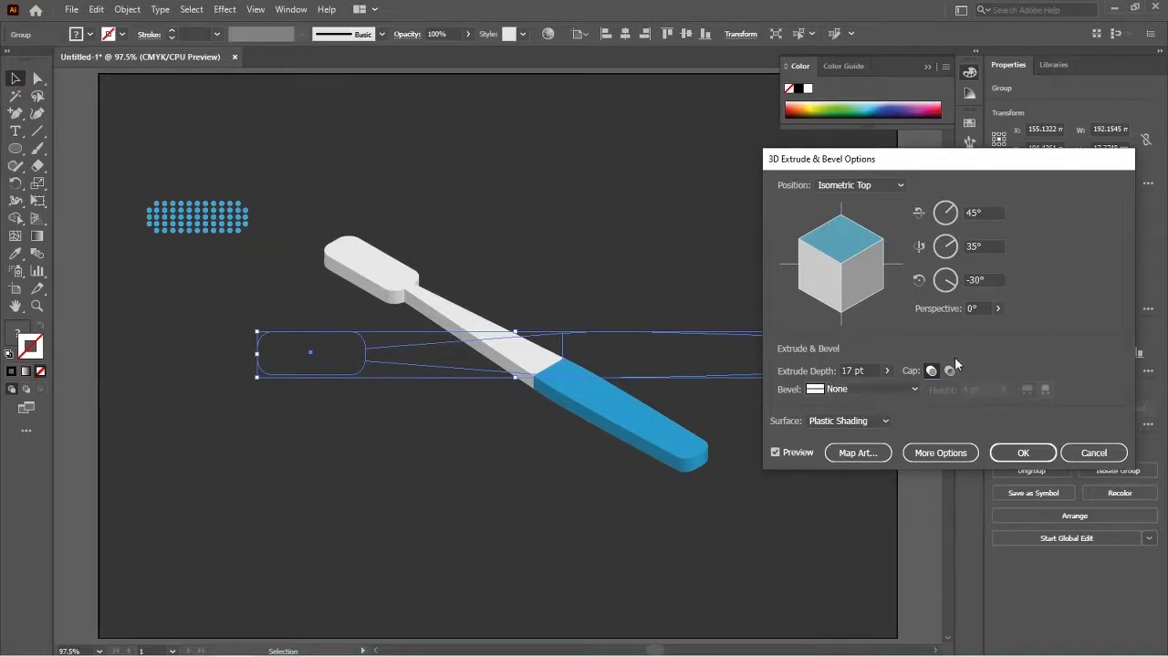
# Step: Give the extrusion a Complex 2 bevel with a height of 2 pt
pyautogui.click(846, 393)
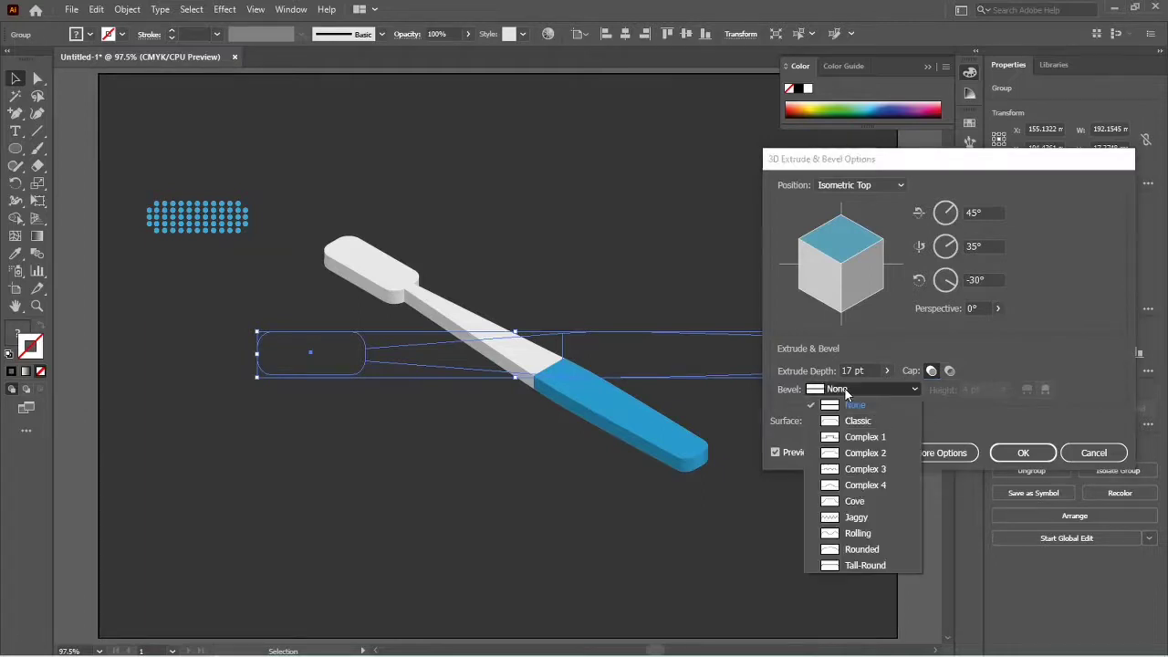
pyautogui.click(857, 454)
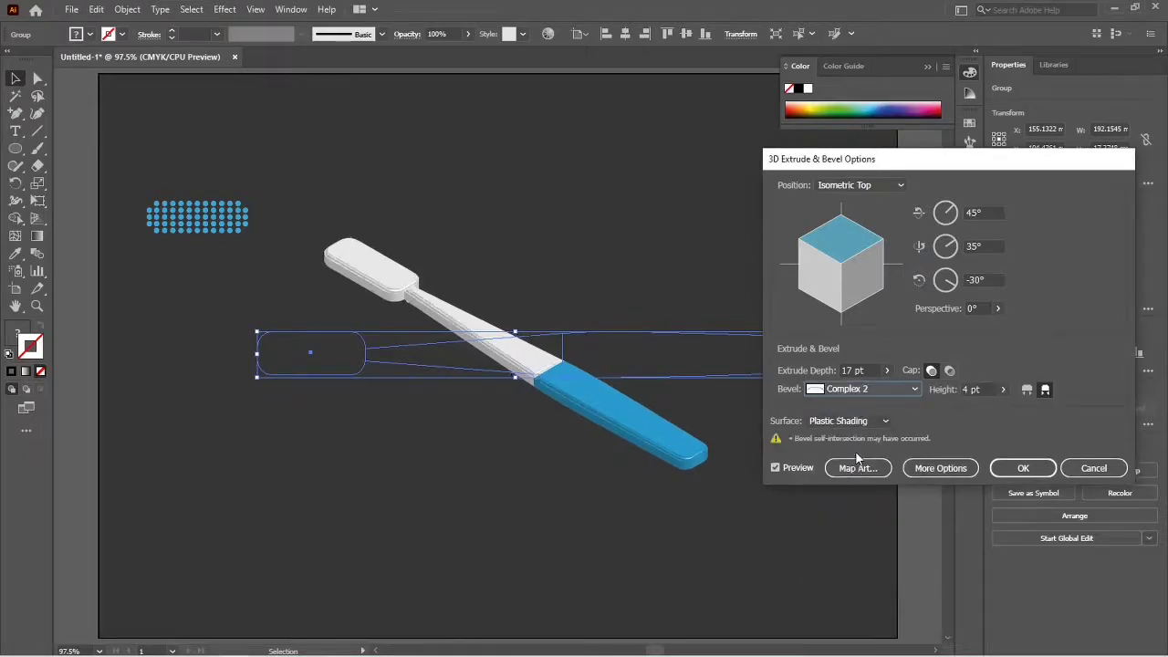
pyautogui.click(984, 389)
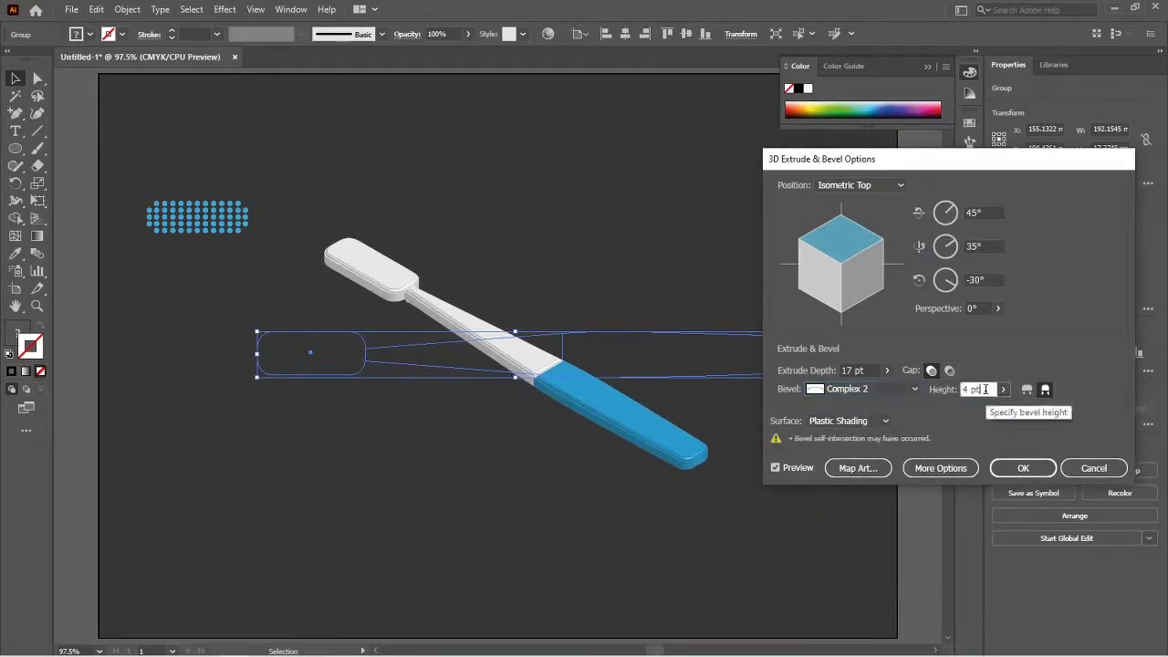
pyautogui.press('Down')
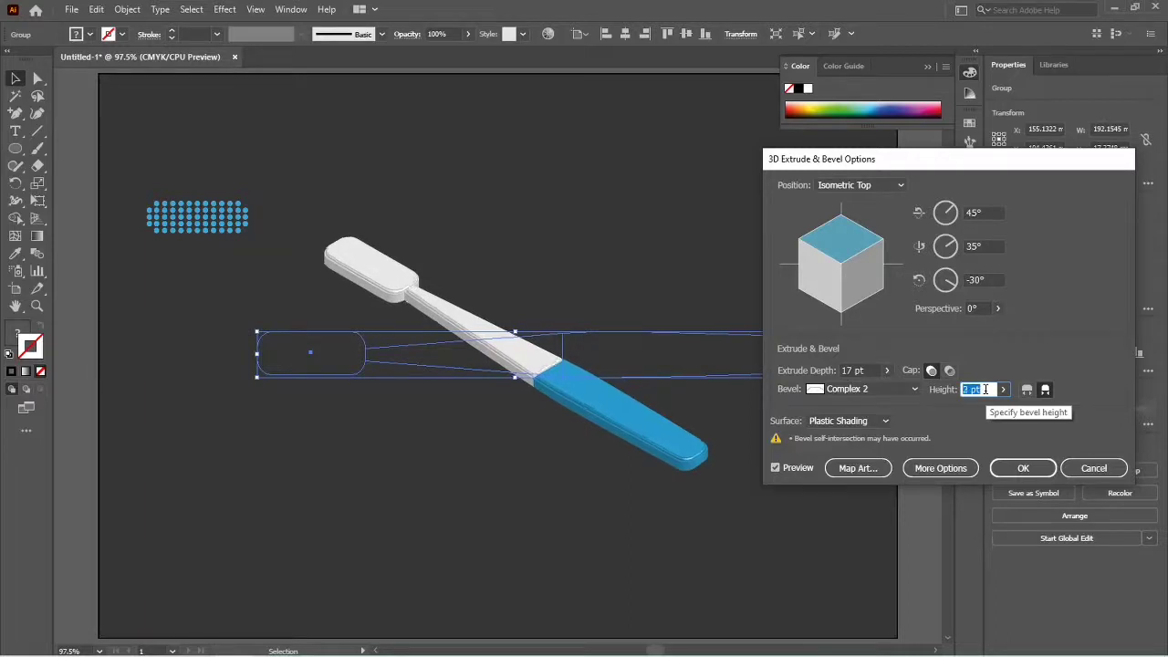
pyautogui.press('Down')
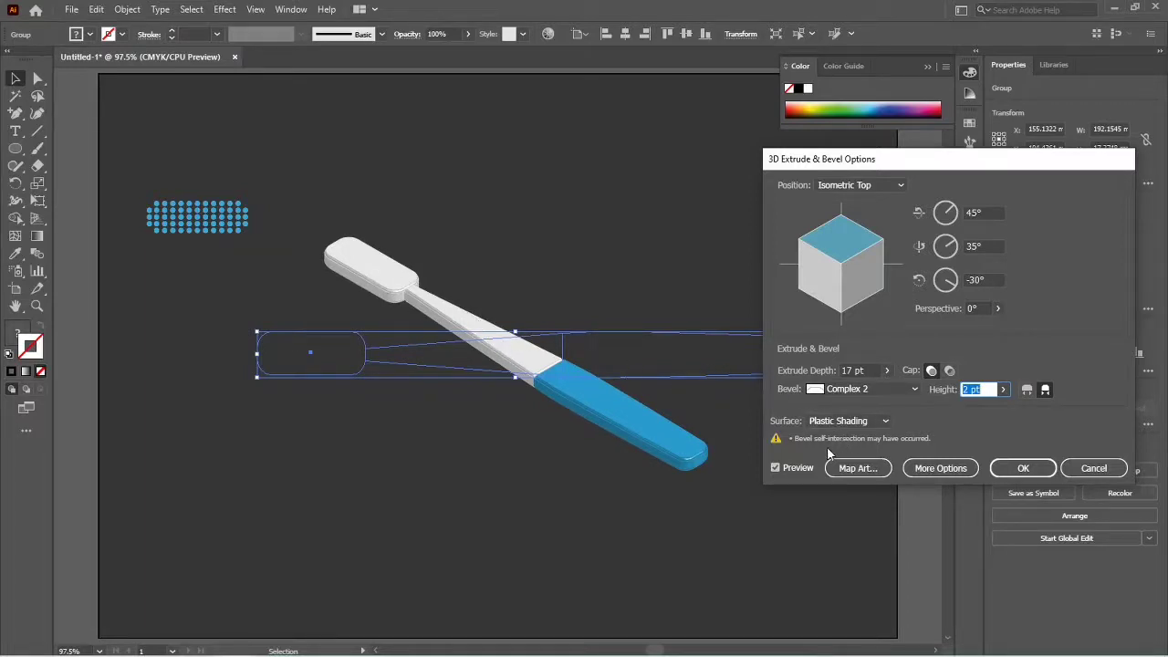
# Step: Shift the light slightly towards the middle of the shading sphere and apply the 3D extrusion to the toothbrush
pyautogui.click(940, 467)
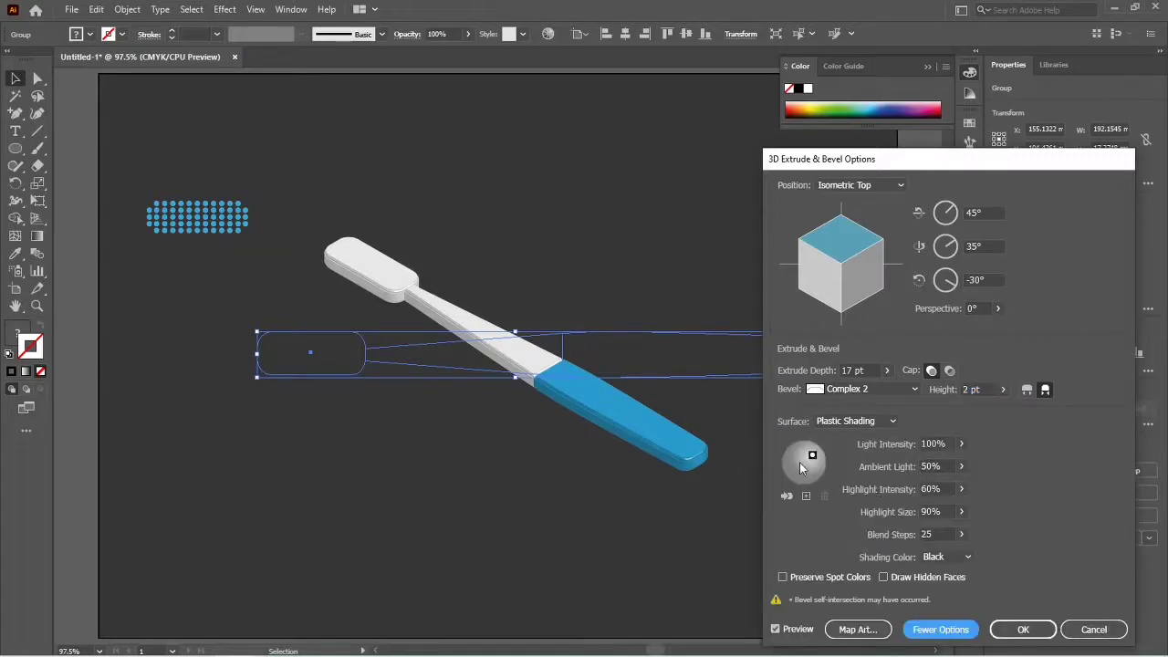
pyautogui.moveTo(813, 459); pyautogui.dragTo(812, 459)
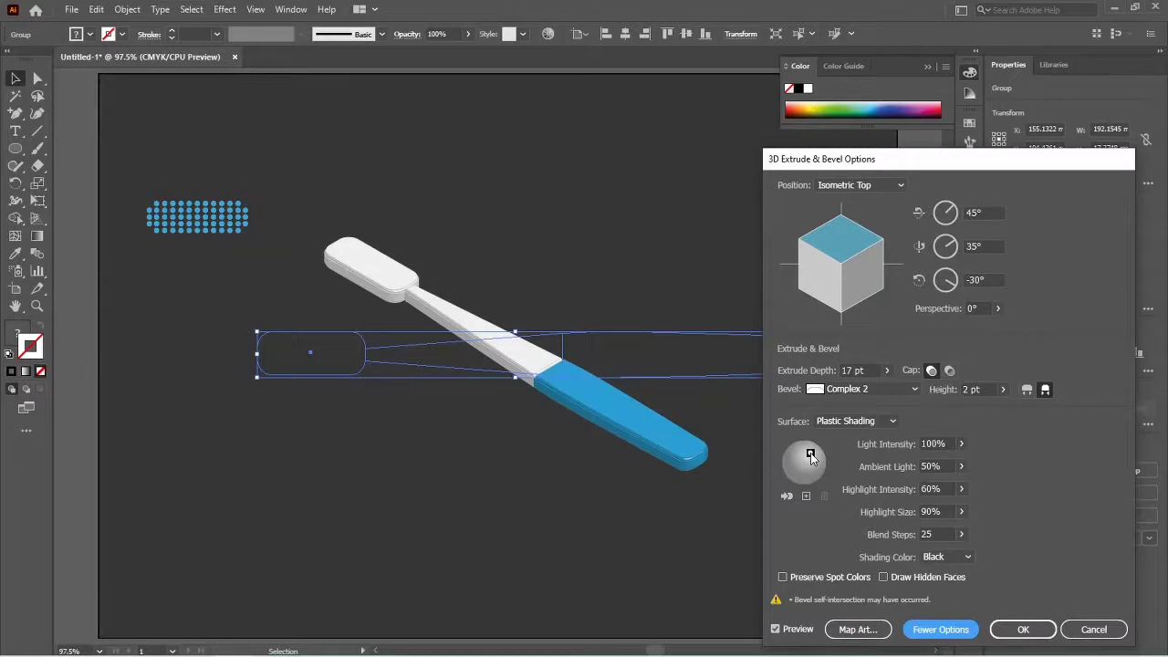
pyautogui.moveTo(811, 457); pyautogui.dragTo(809, 457)
pyautogui.click(987, 390)
pyautogui.press('Down')
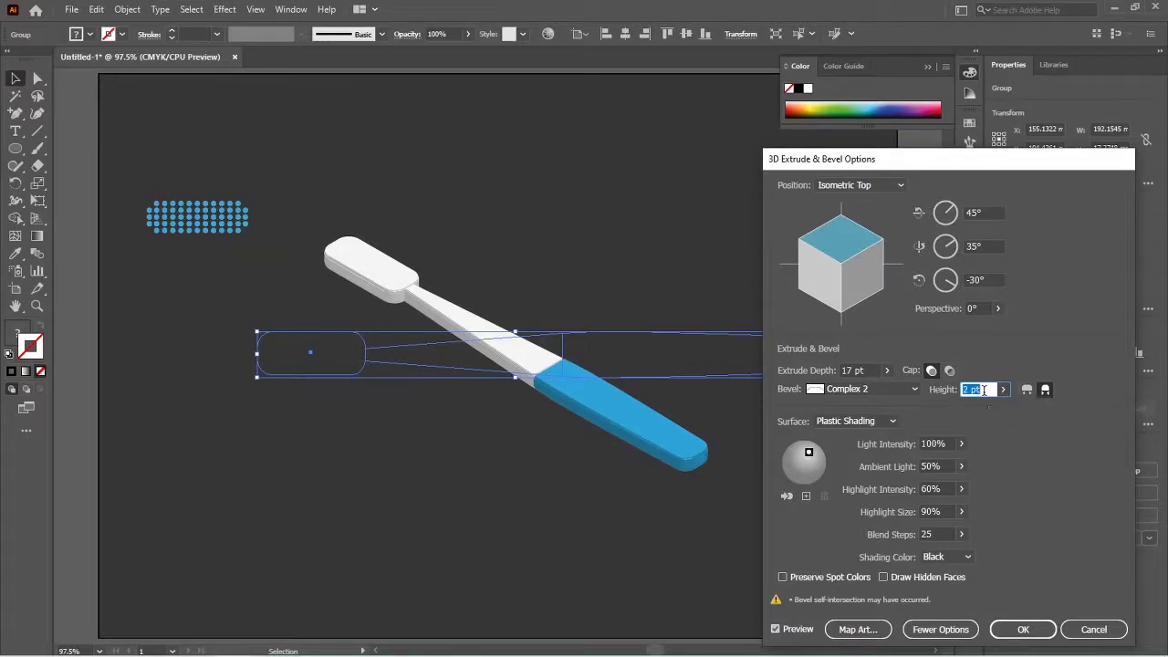
pyautogui.click(1020, 628)
pyautogui.click(717, 482)
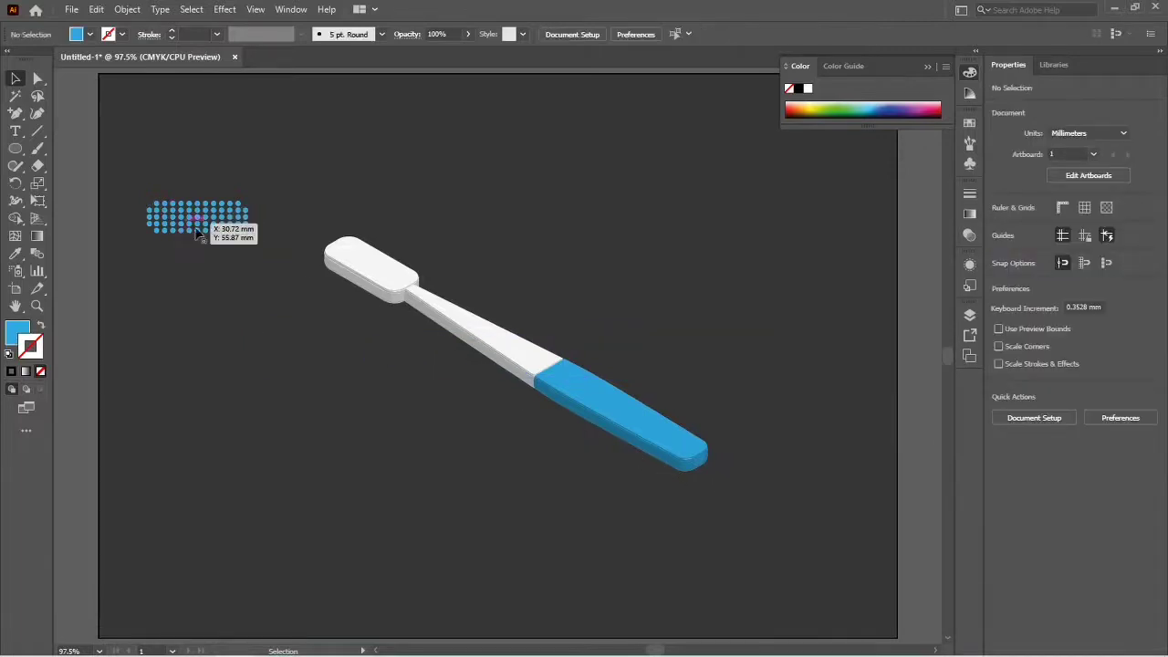
# Step: Apply the same Extrude & Bevel effect to the group of blue bristle circles
pyautogui.click(236, 232)
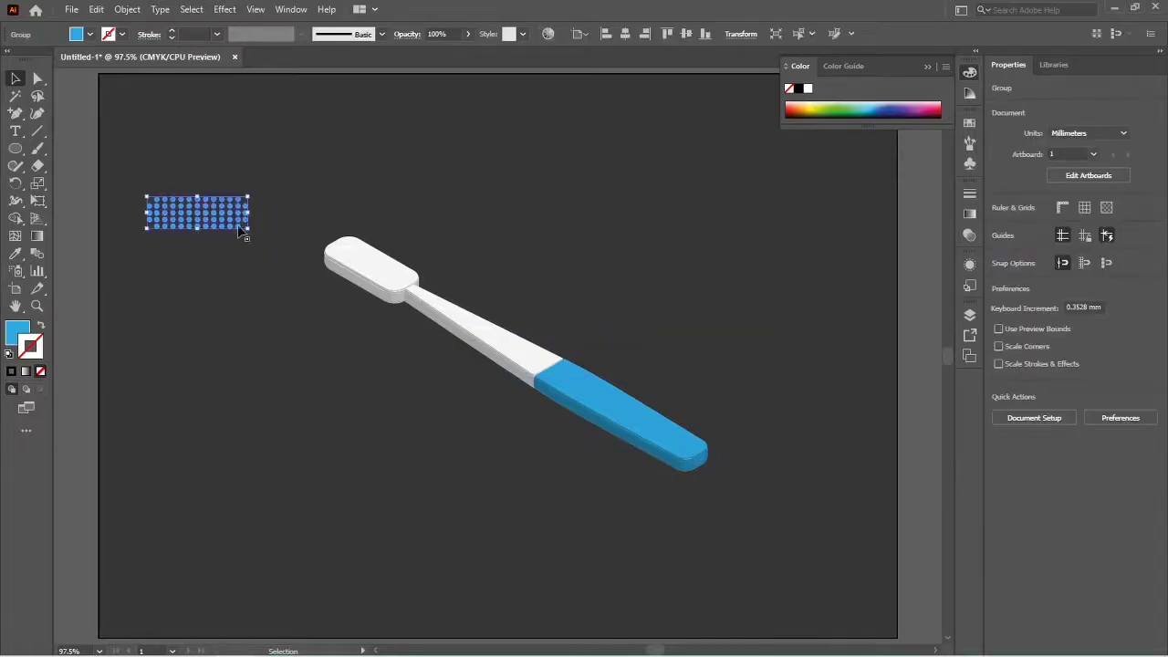
pyautogui.click(228, 9)
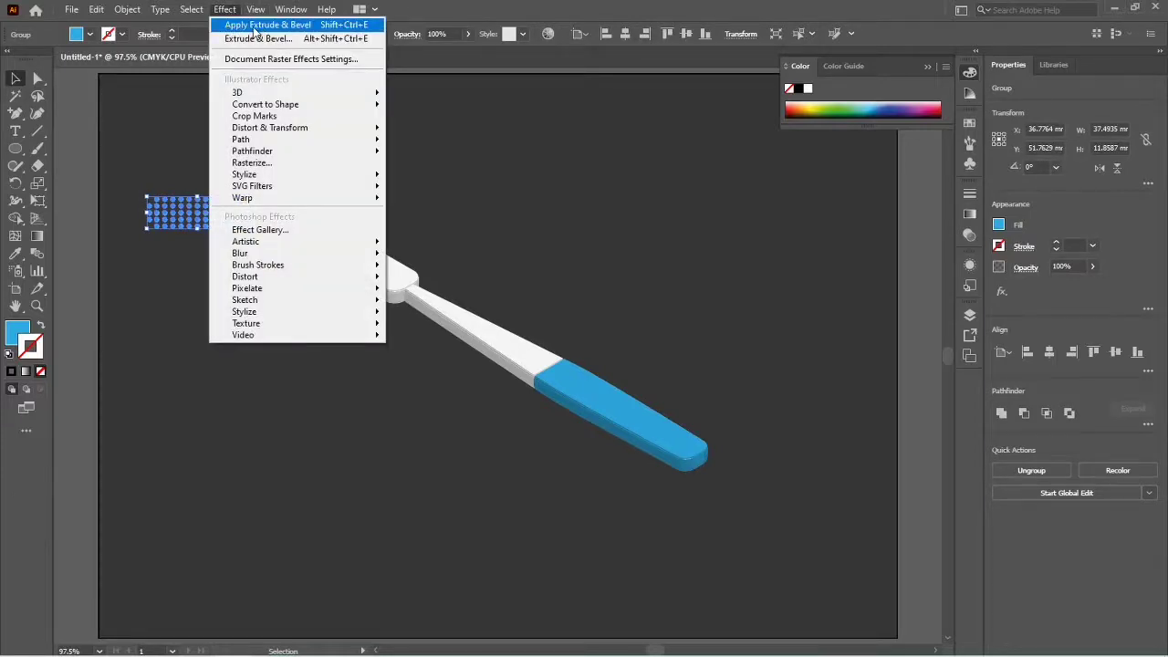
pyautogui.click(254, 27)
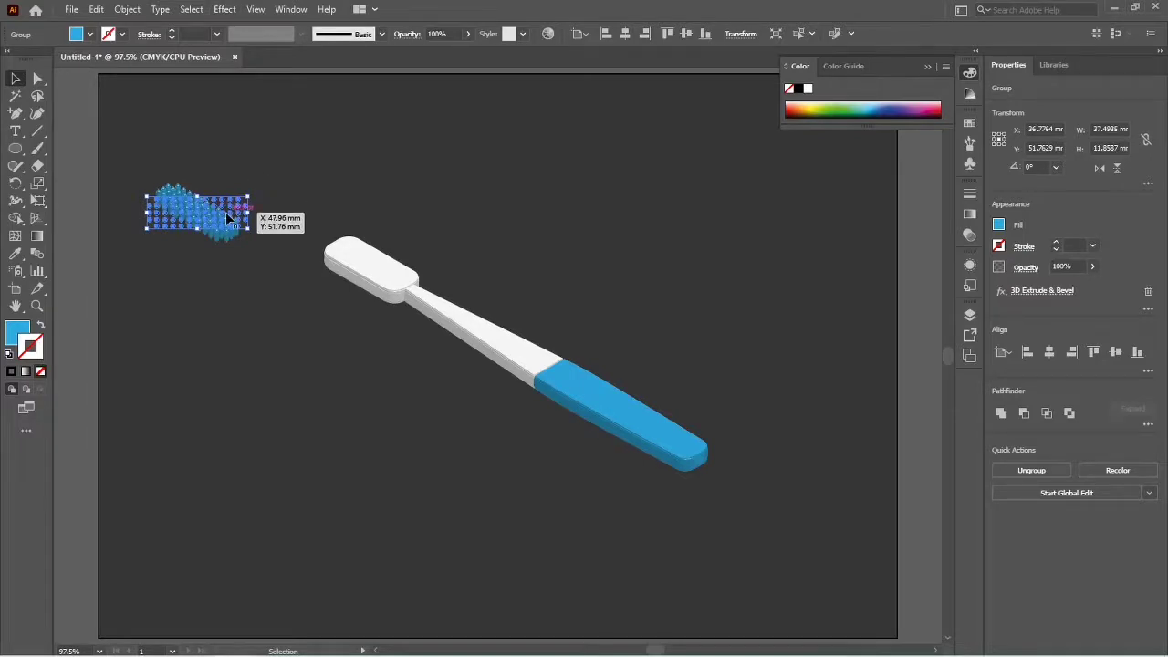
# Step: Edit the bristle group's 3D effect to use no bevel and an extrude depth of 22 pt
pyautogui.click(970, 266)
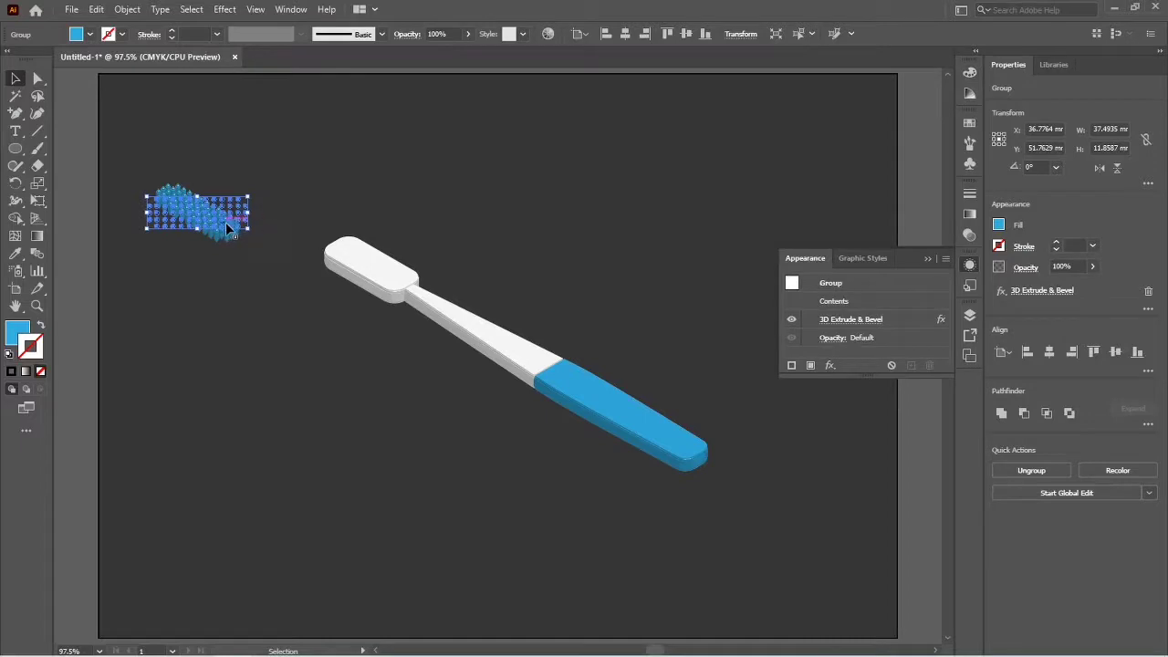
pyautogui.click(837, 319)
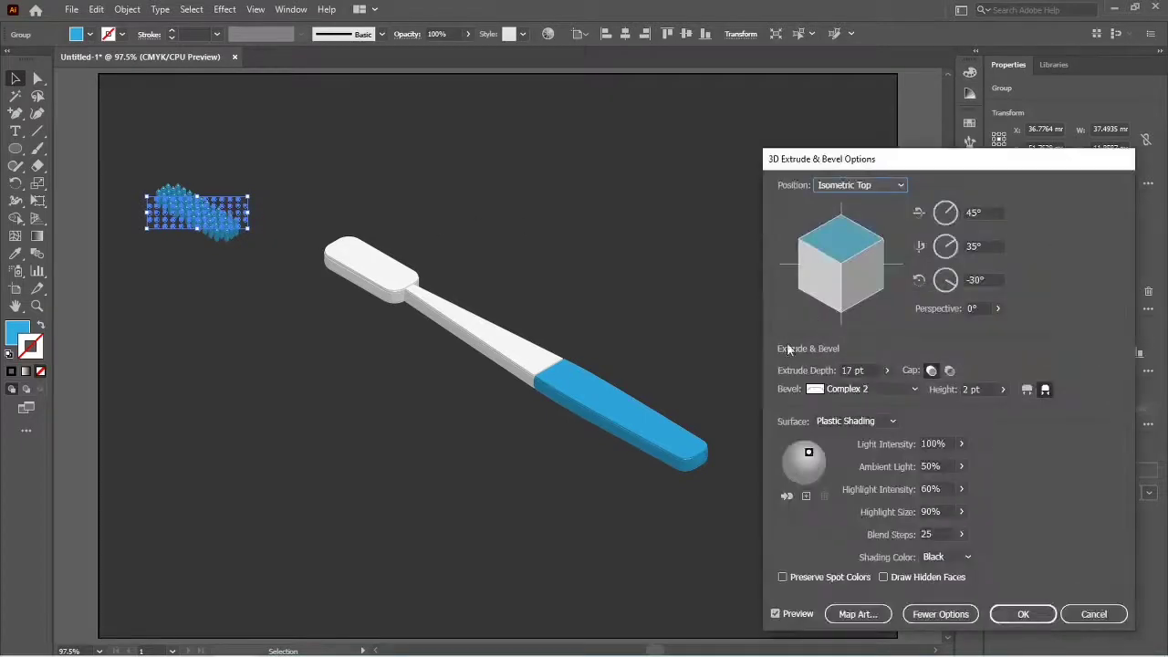
pyautogui.click(843, 393)
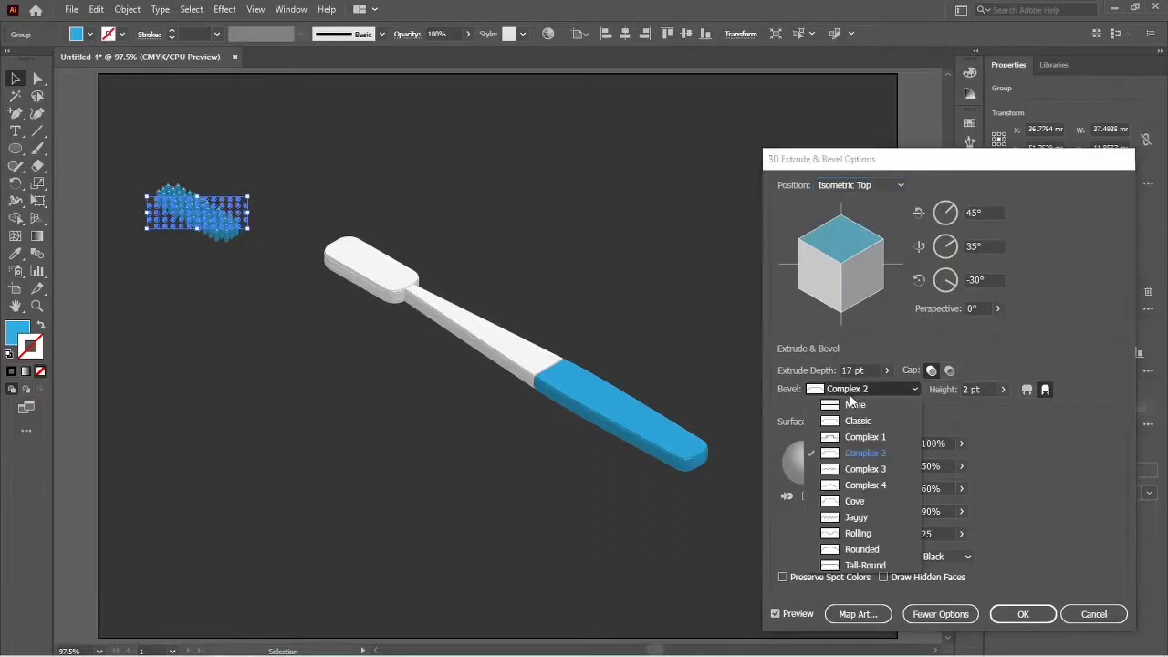
pyautogui.click(854, 403)
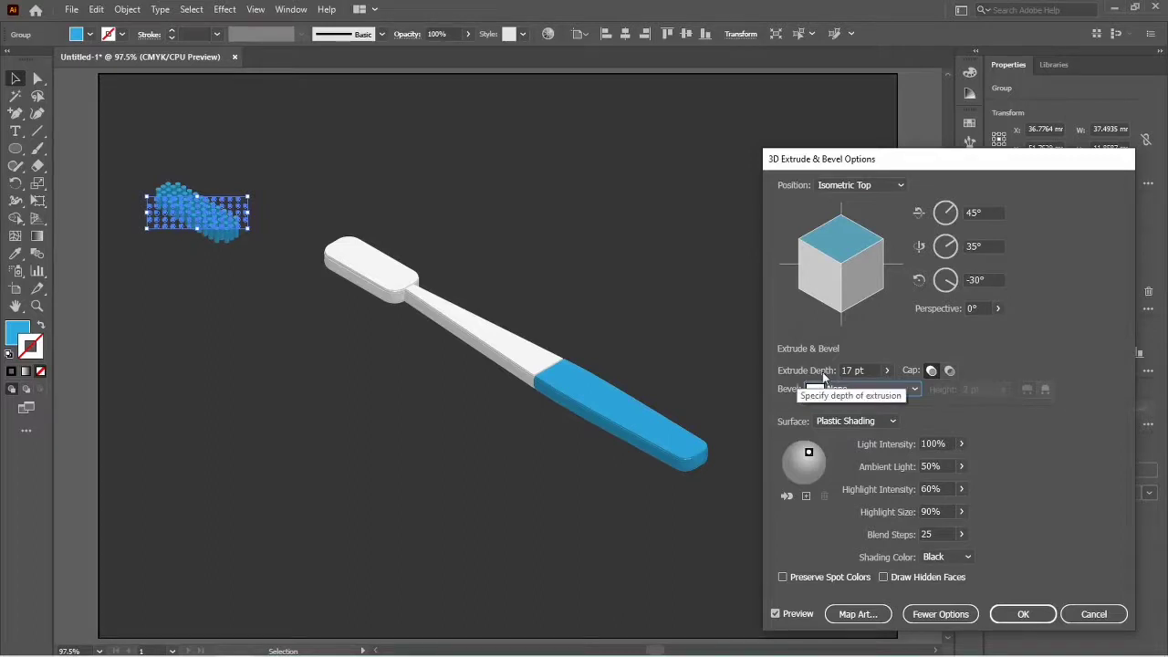
pyautogui.doubleClick(853, 370)
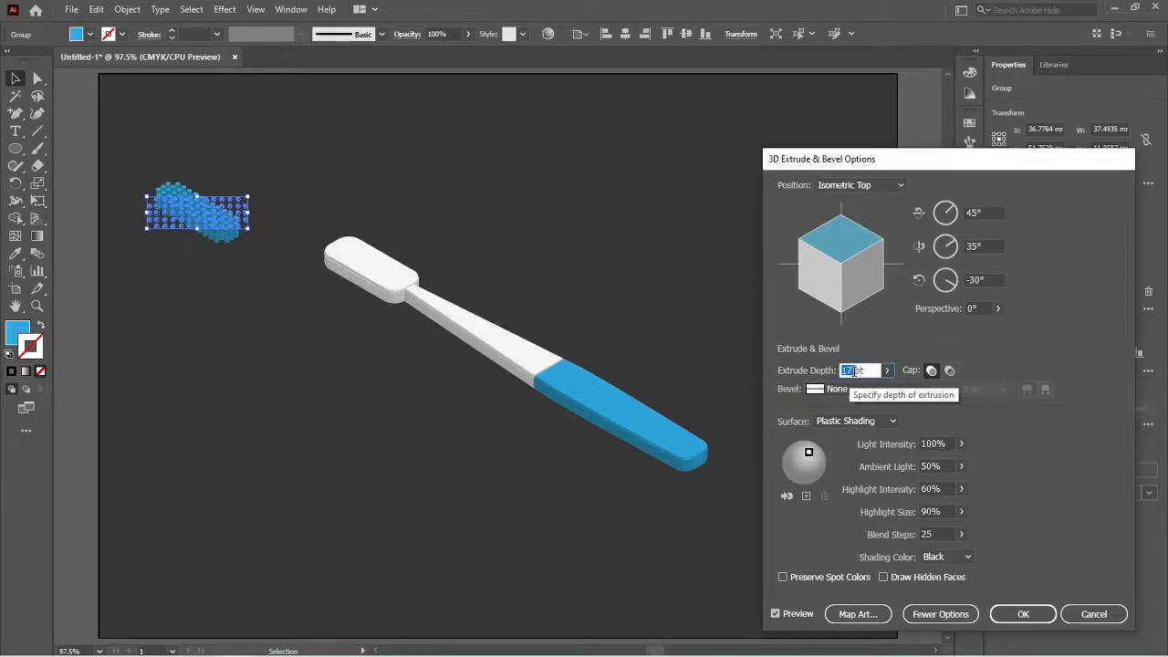
pyautogui.write('22')
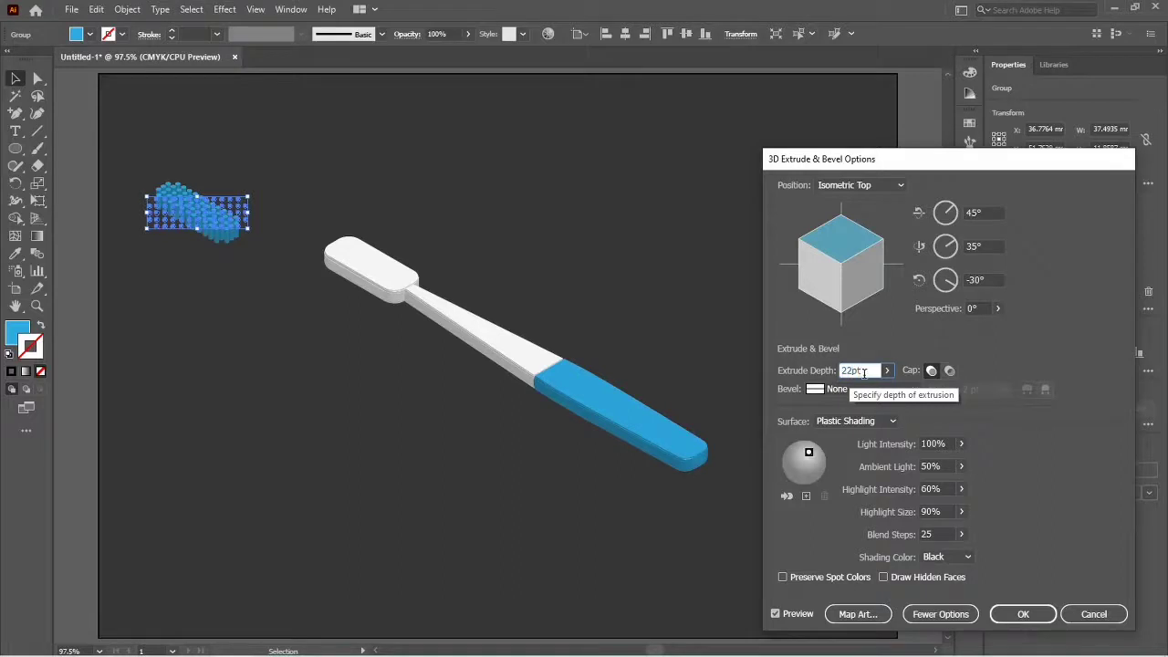
pyautogui.click(1023, 614)
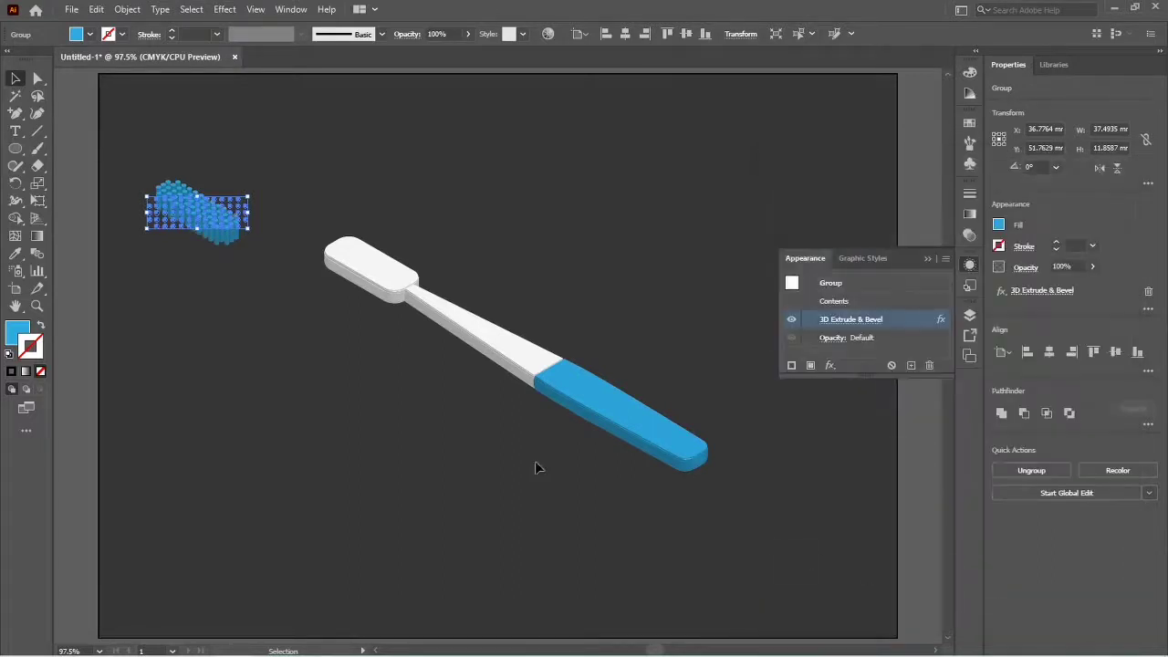
# Step: Move the extruded bristles onto the top of the toothbrush head and nudge them into place
pyautogui.moveTo(243, 234)
pyautogui.mouseDown()
pyautogui.moveTo(321, 262)
pyautogui.moveTo(380, 259)
pyautogui.moveTo(387, 244)
pyautogui.moveTo(394, 256)
pyautogui.mouseUp()
pyautogui.hotkey('ctrl', '1')
pyautogui.scroll(1, 385, 324)
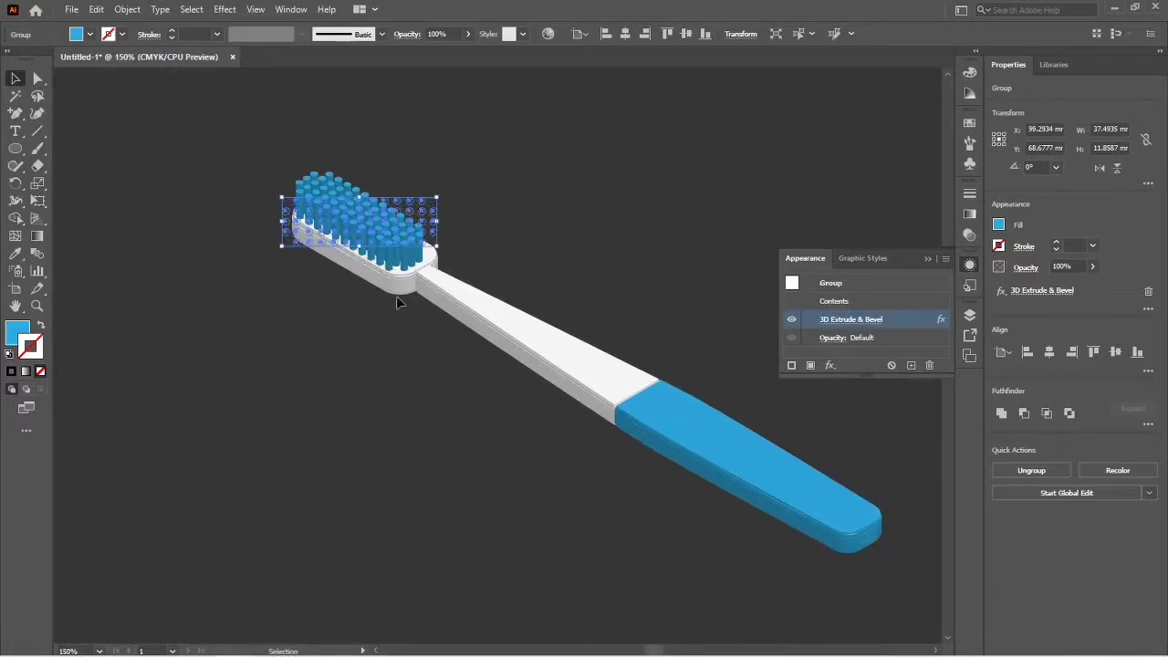
pyautogui.press('Right')
pyautogui.press('Right')
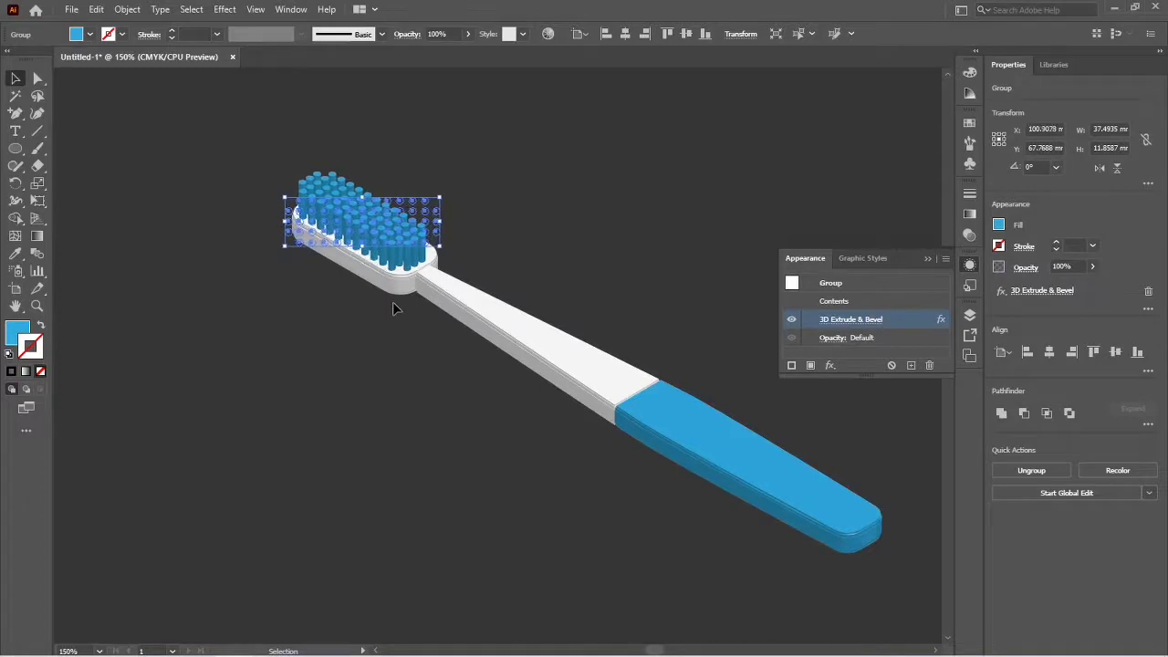
pyautogui.press('Right')
pyautogui.press('Up')
pyautogui.press('Right')
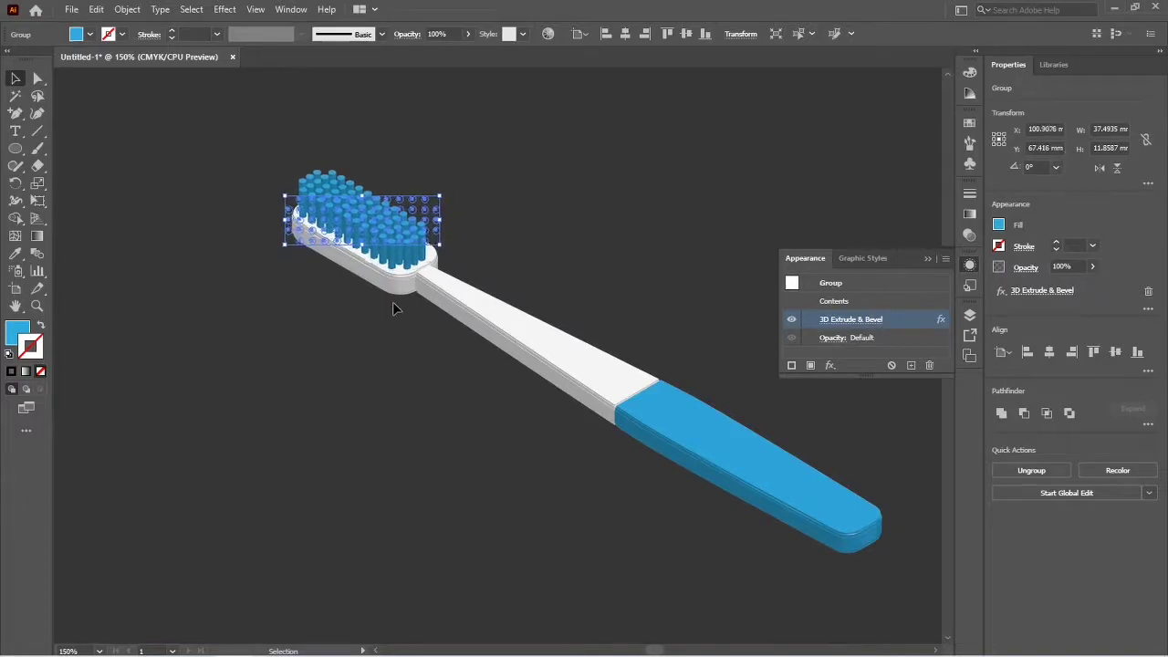
pyautogui.press('Right')
pyautogui.press('Up')
pyautogui.press('Down')
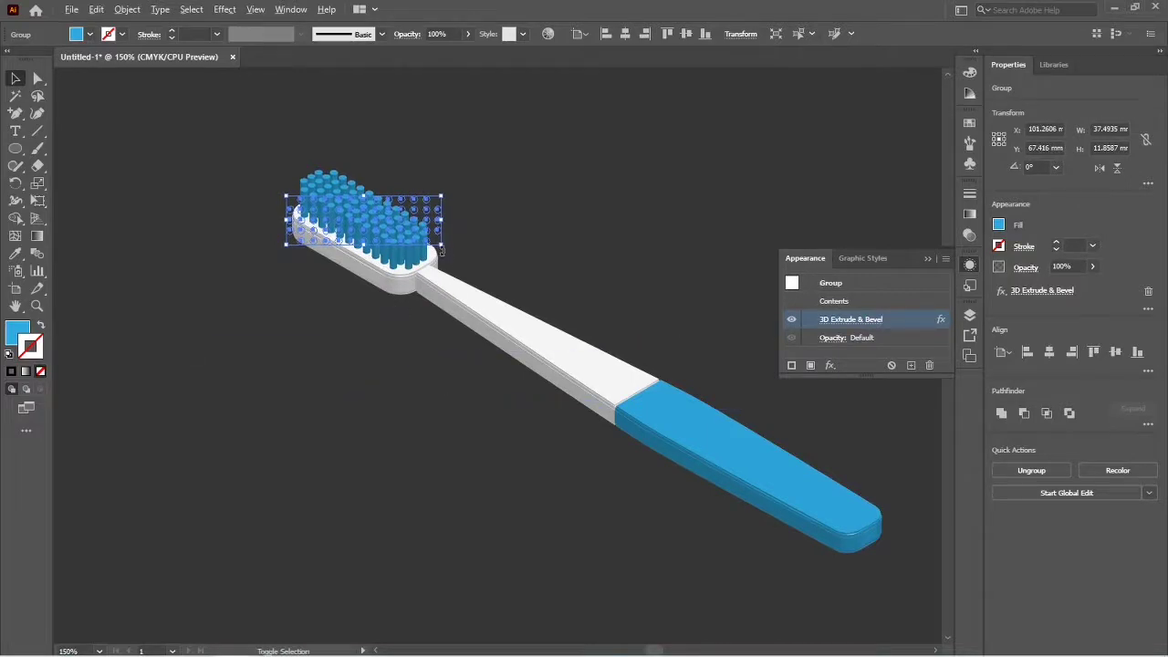
# Step: Scale the bristle group down to about 35.7 by 11.3 mm and fine-tune its position on the brush head
pyautogui.moveTo(439, 242); pyautogui.dragTo(438, 243)
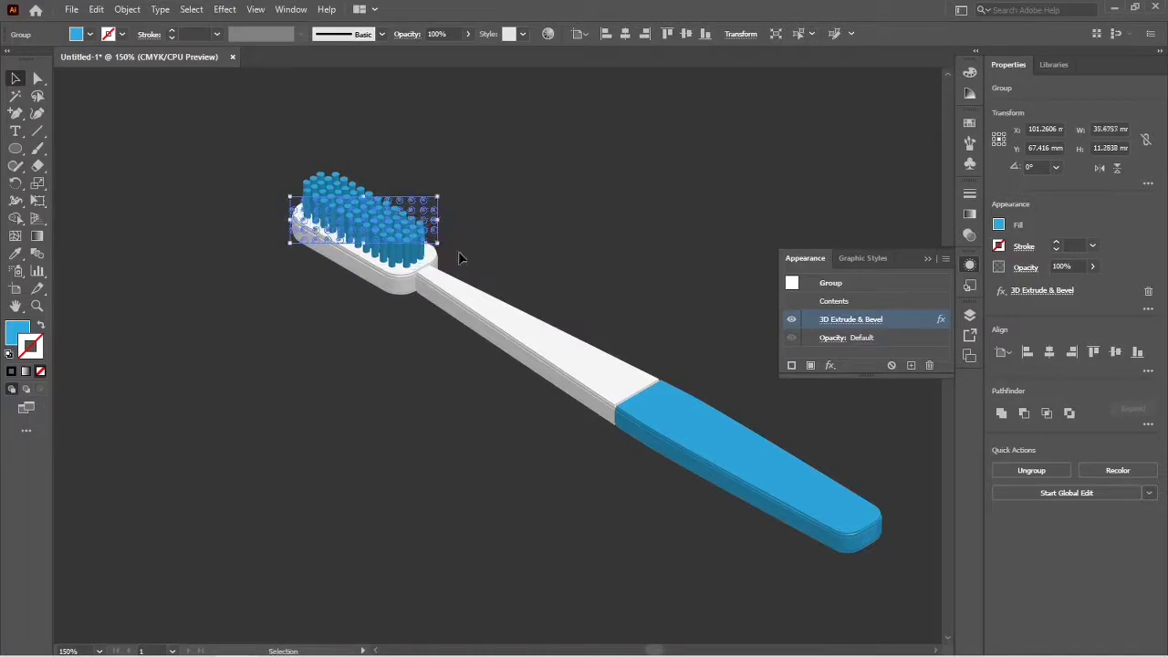
pyautogui.press('Down')
pyautogui.press('Right')
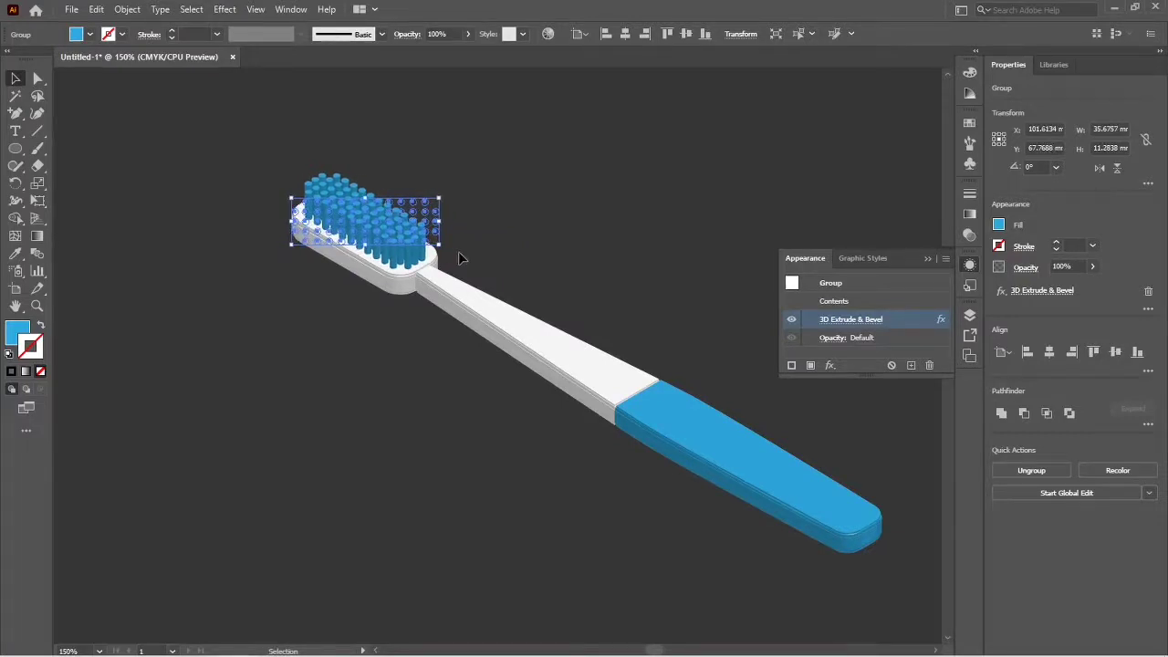
pyautogui.press('Up')
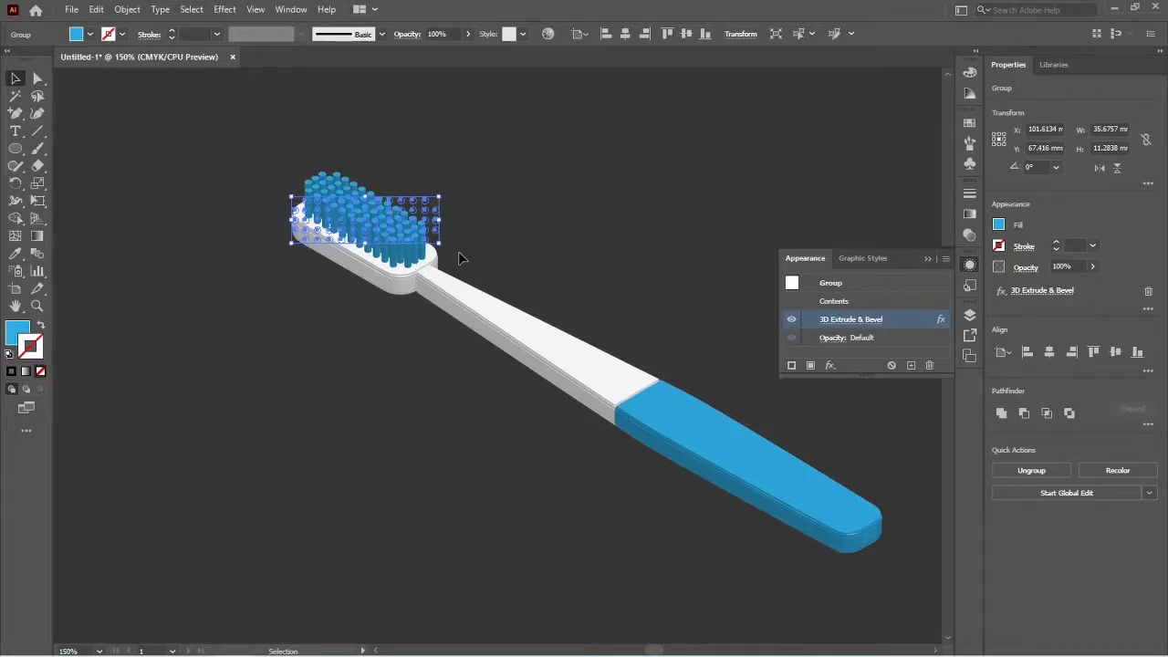
pyautogui.press('Left')
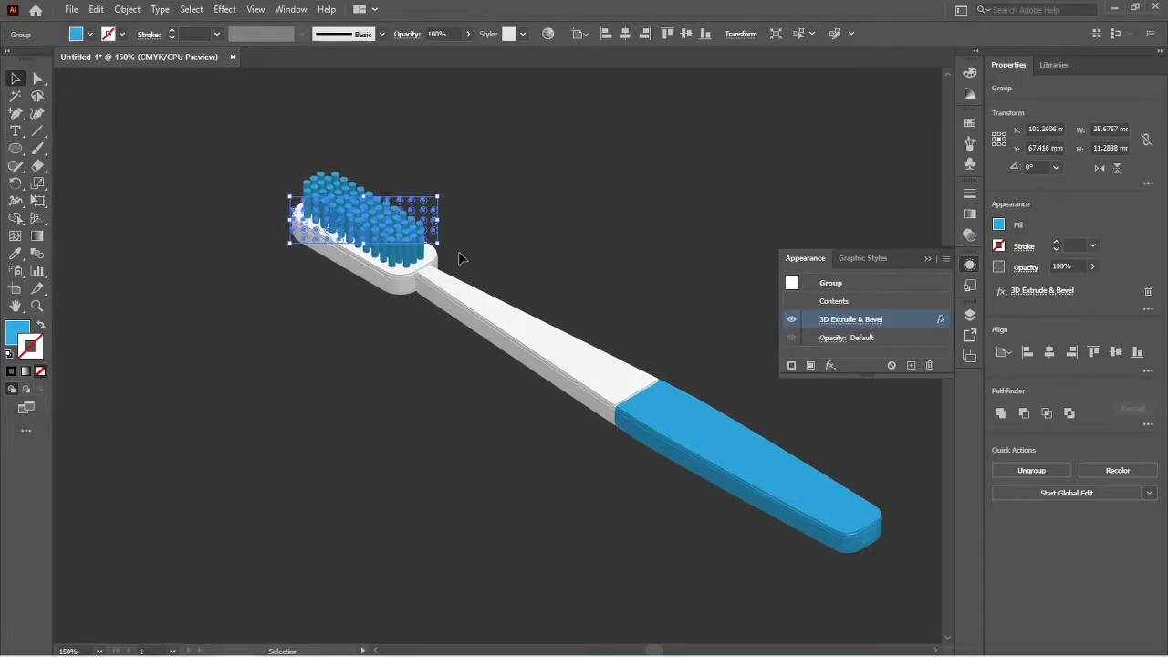
pyautogui.click(593, 211)
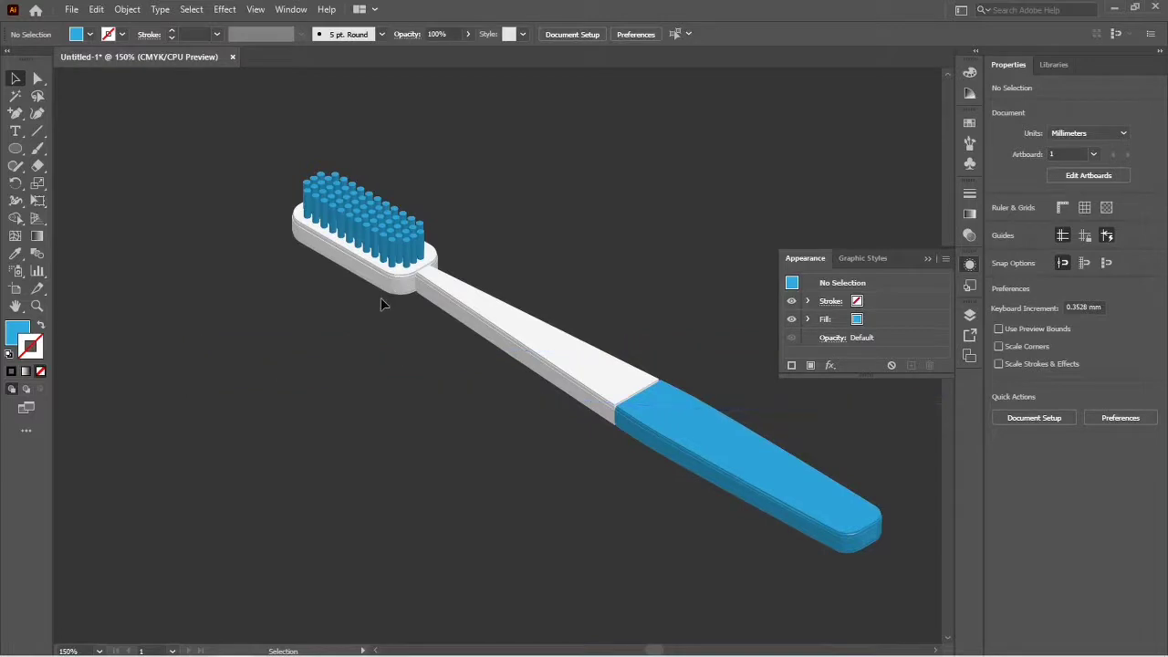
# Step: Increase the corner radius of the brush head's source rectangle to about 6.7 mm on all four corners
pyautogui.press('a')
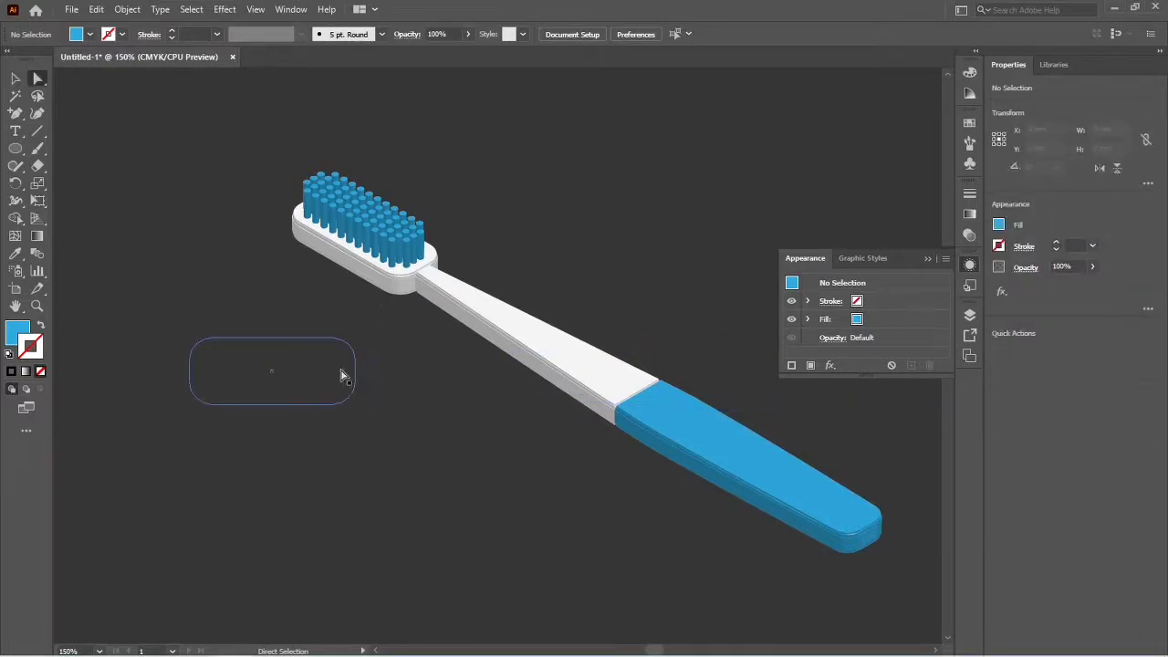
pyautogui.click(356, 376)
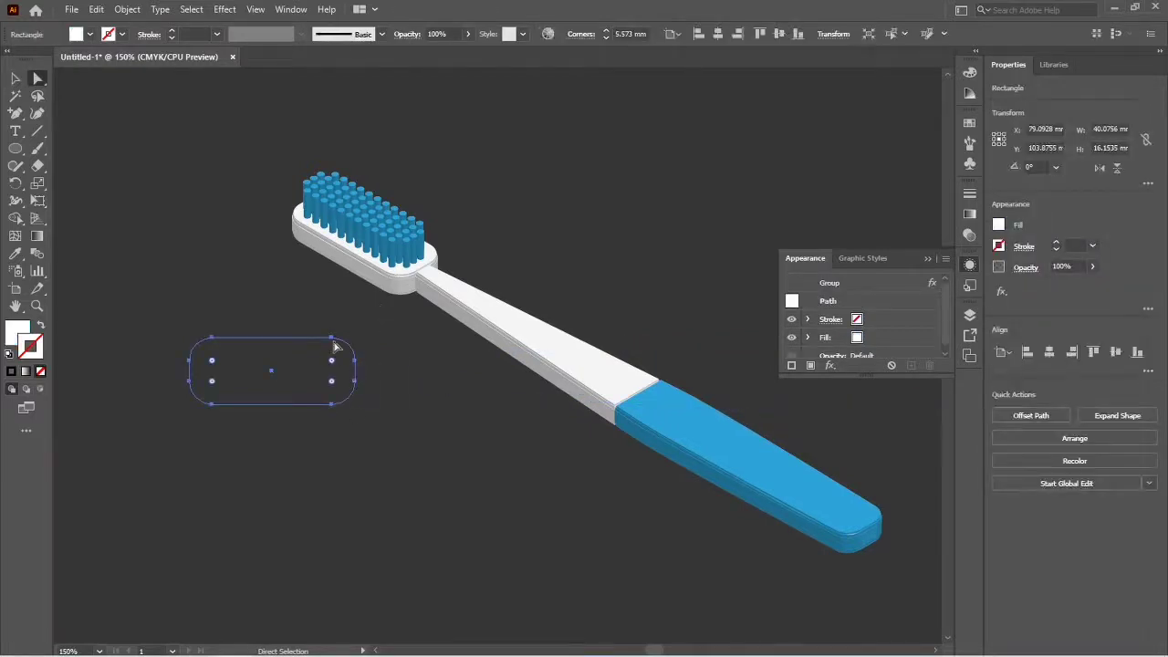
pyautogui.click(332, 339)
pyautogui.keyDown('shift'); pyautogui.click(333, 405); pyautogui.keyUp('shift')
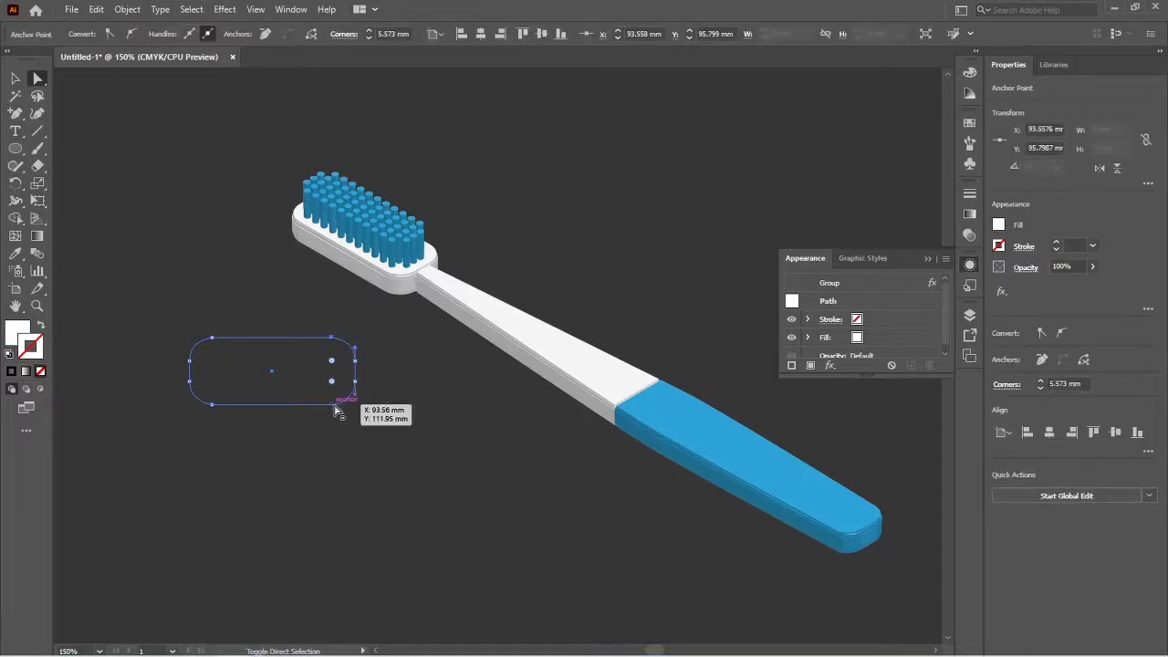
pyautogui.keyDown('shift'); pyautogui.click(212, 404); pyautogui.keyUp('shift')
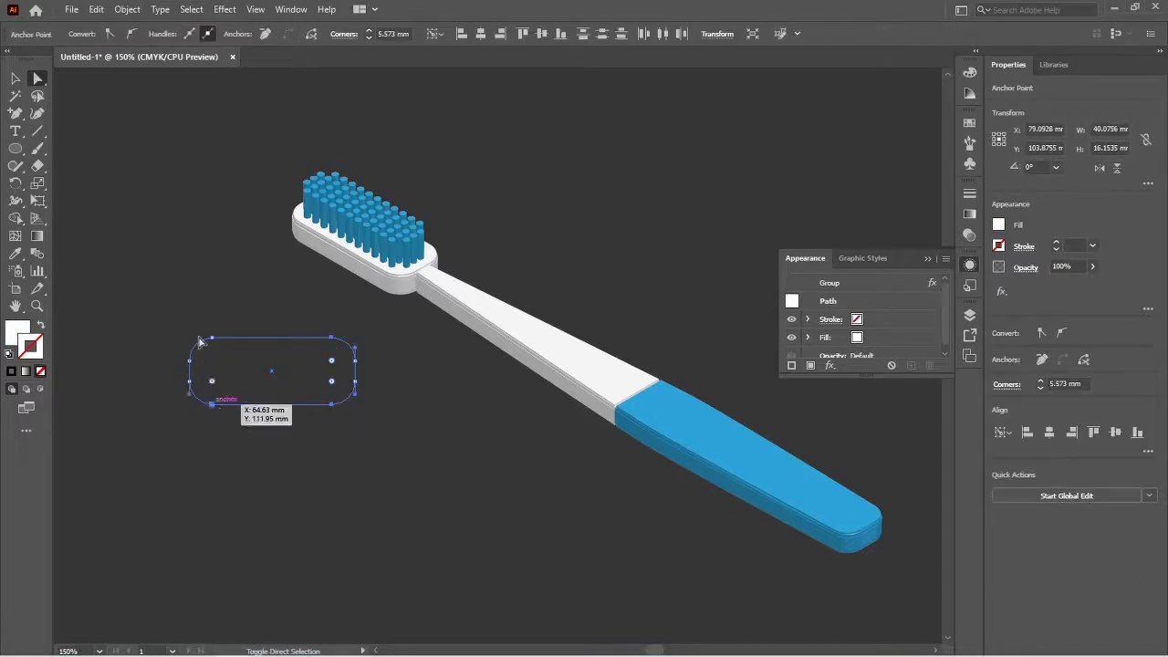
pyautogui.keyDown('shift'); pyautogui.click(212, 339); pyautogui.keyUp('shift')
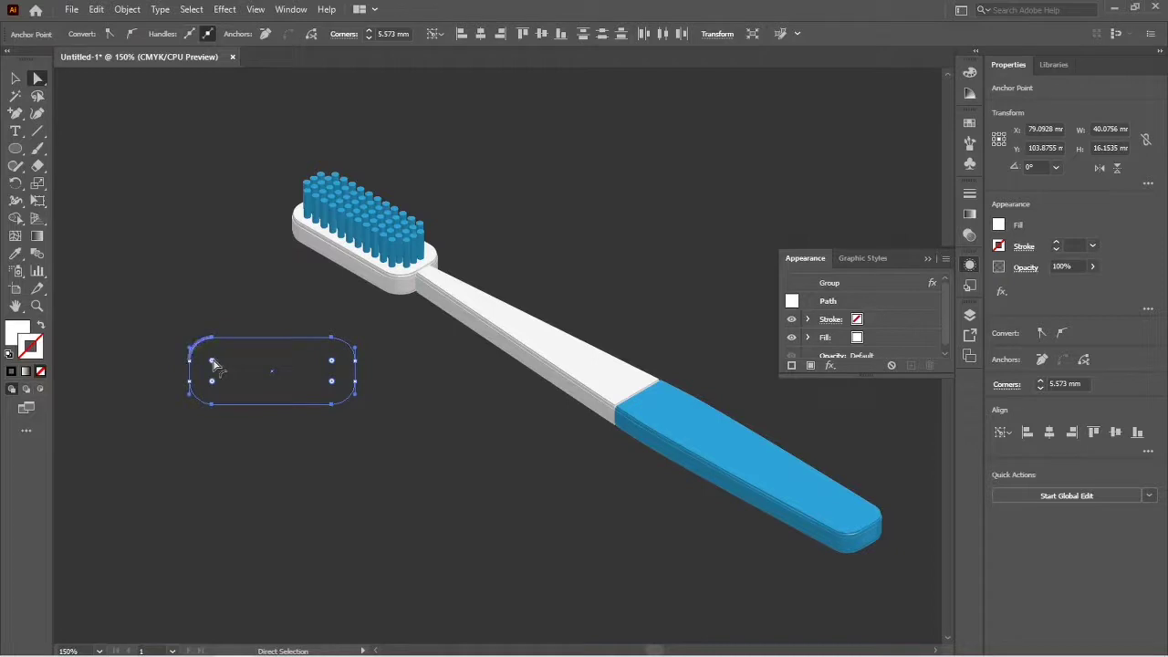
pyautogui.moveTo(214, 363); pyautogui.dragTo(217, 369)
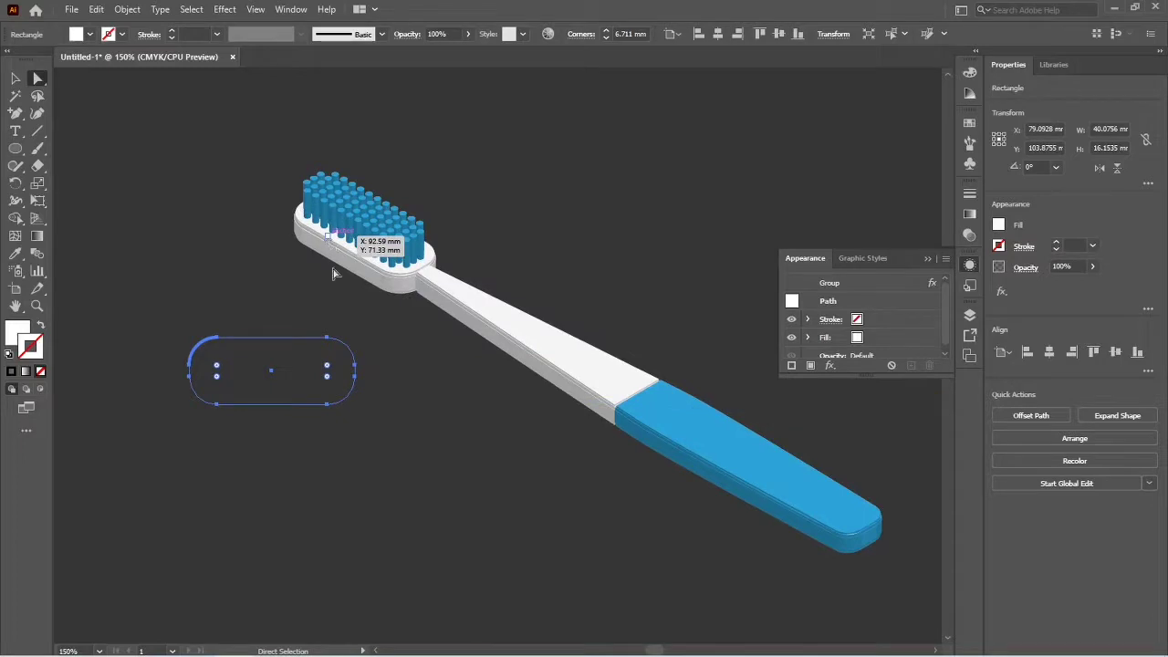
pyautogui.click(851, 542)
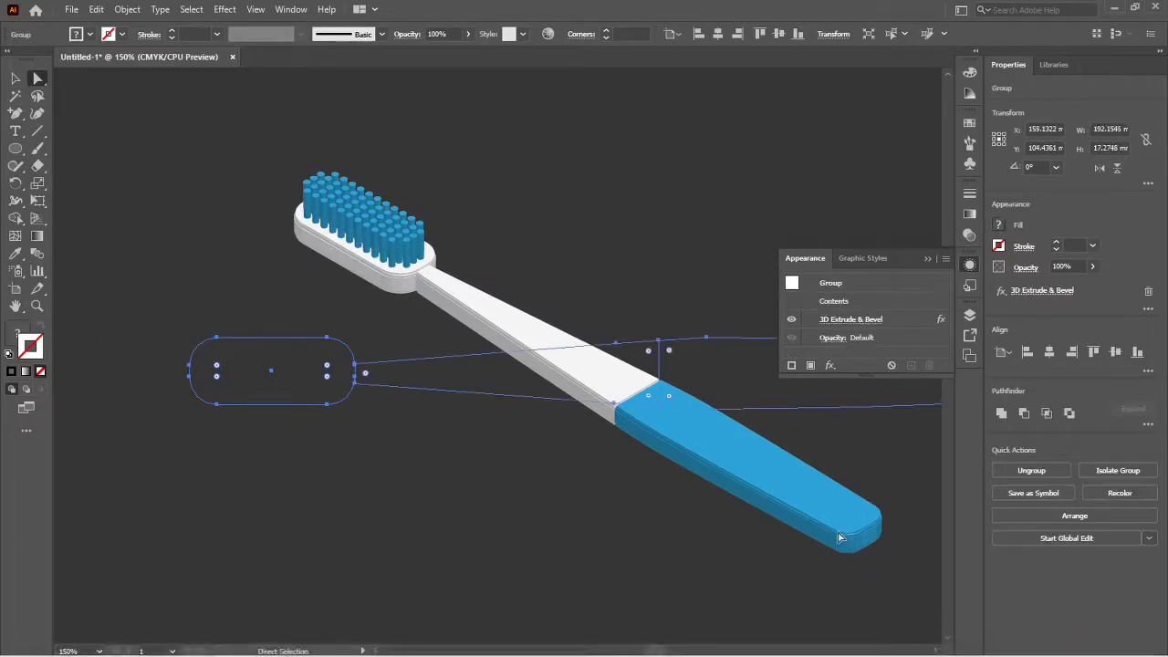
pyautogui.moveTo(808, 550); pyautogui.dragTo(529, 516)
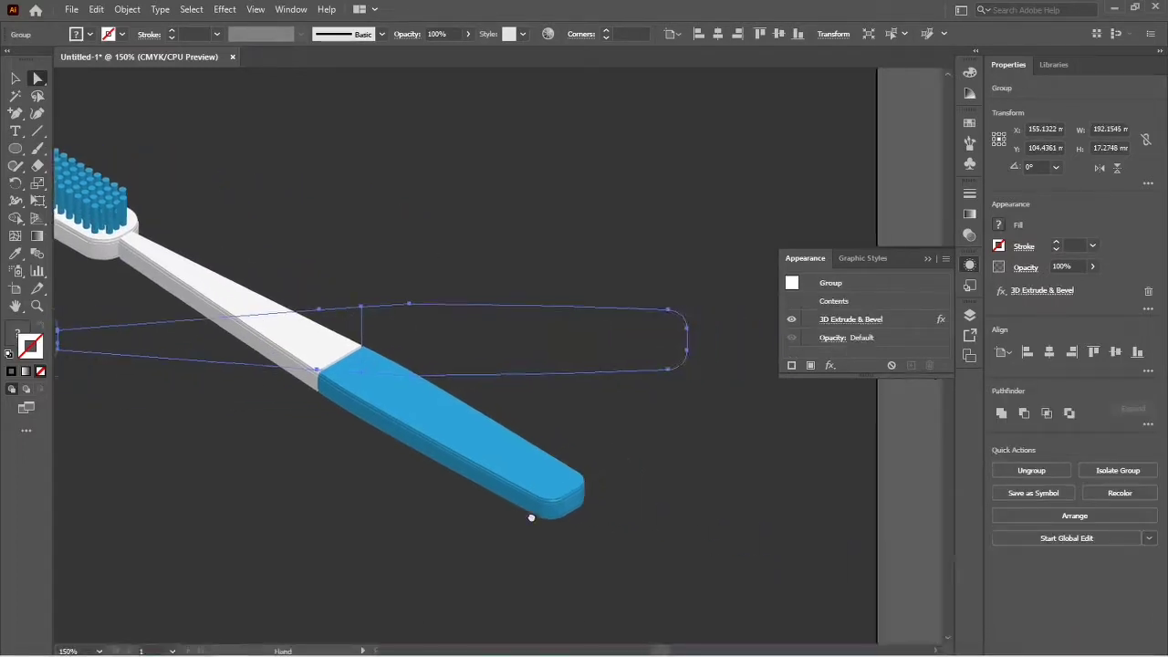
pyautogui.click(671, 370)
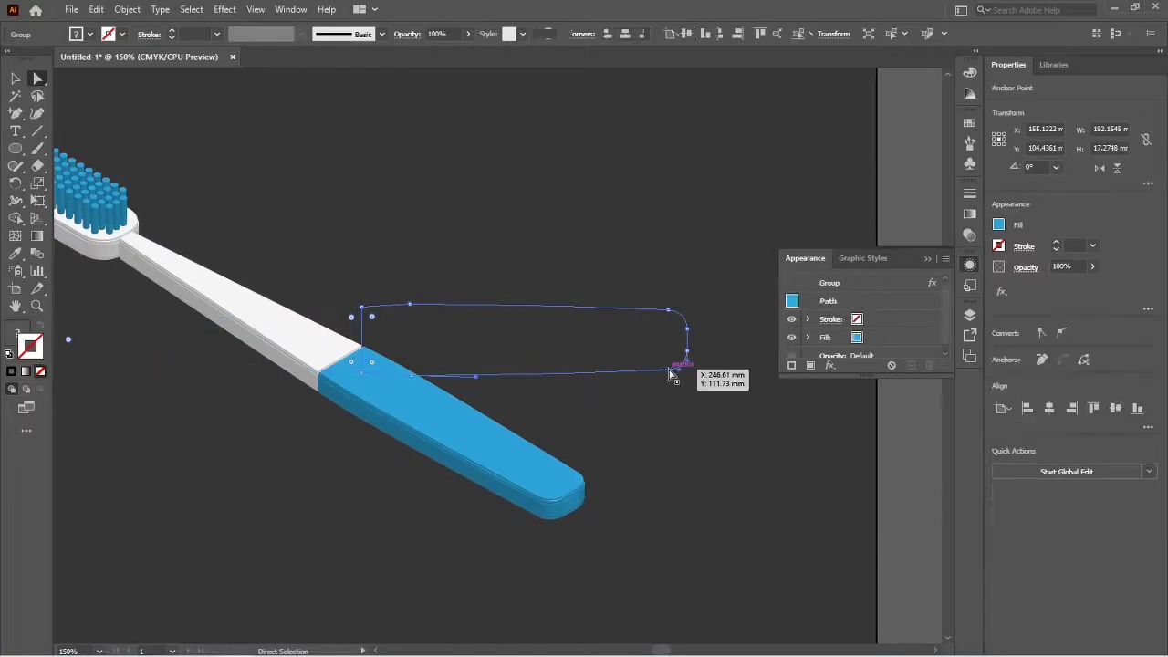
pyautogui.keyDown('shift'); pyautogui.click(668, 310); pyautogui.keyUp('shift')
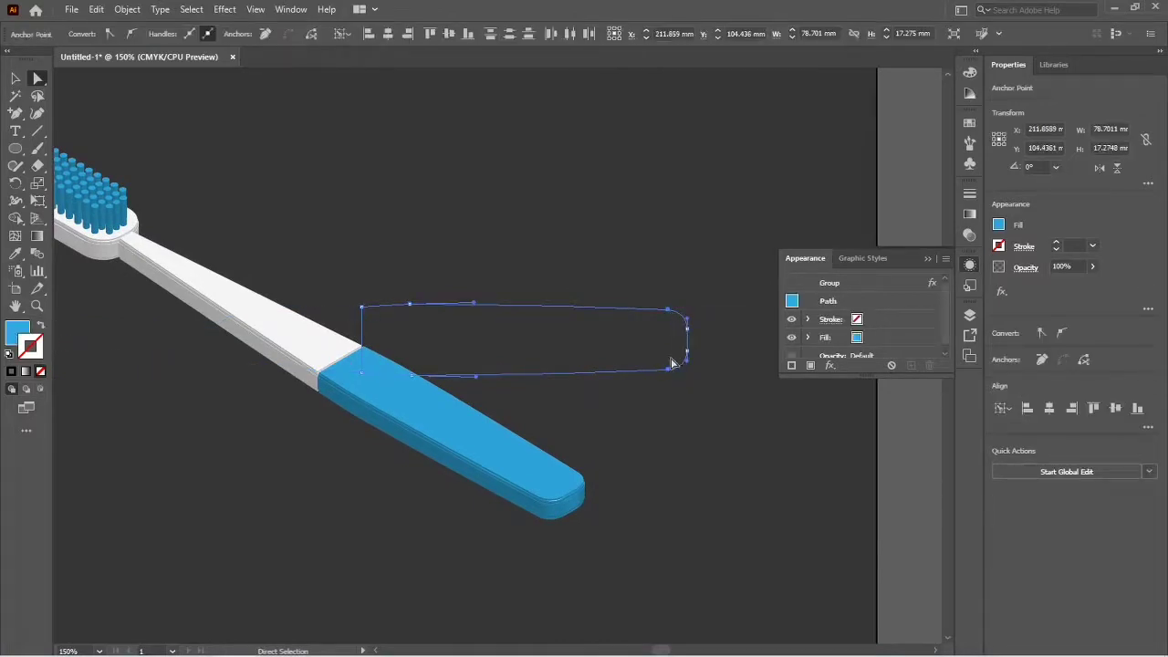
pyautogui.click(686, 408)
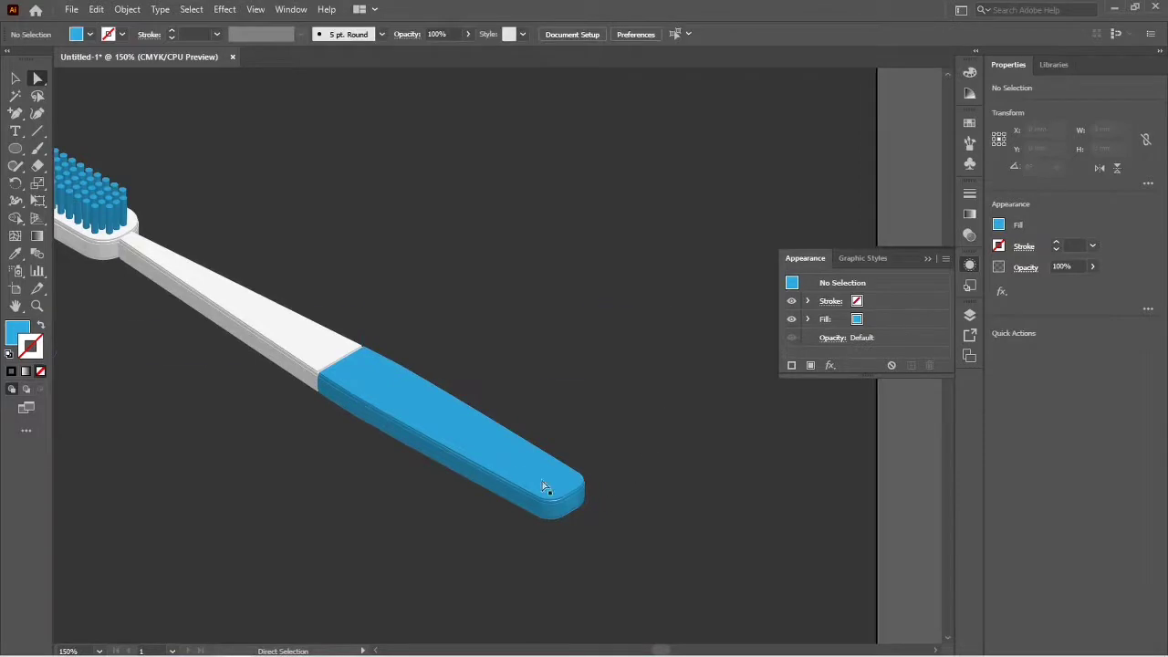
pyautogui.scroll(-2, 467, 426)
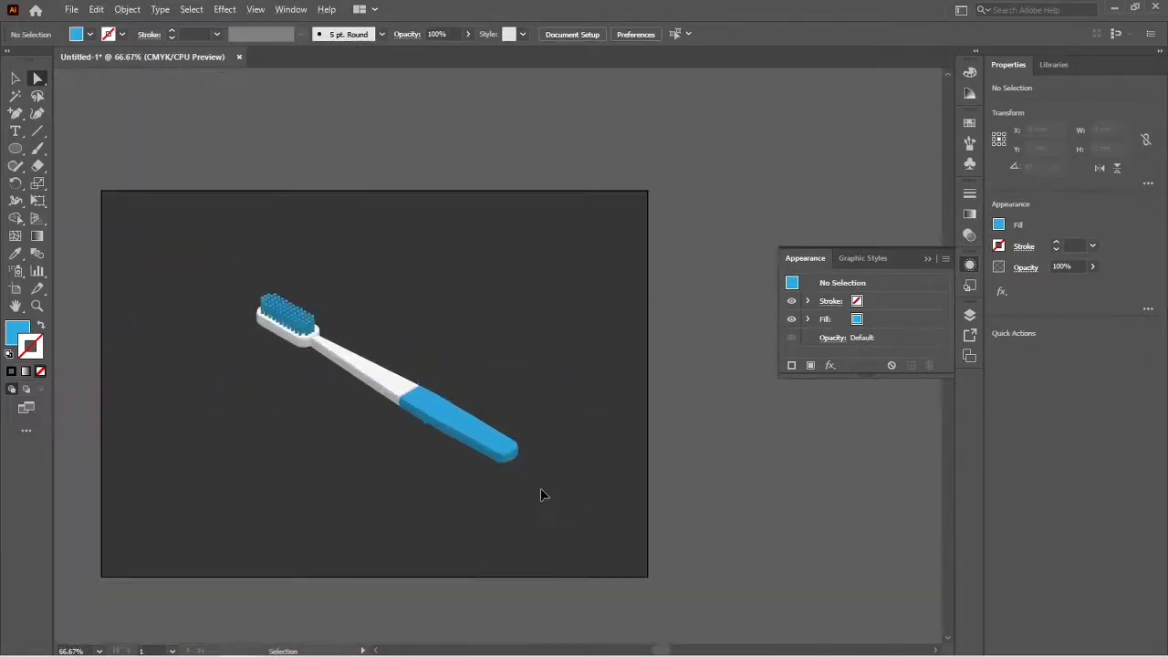
# Step: Add the text TOOTH BRUSH in the empty area above the brush head and enlarge it to about 21.8 pt
pyautogui.scroll(1, 541, 494)
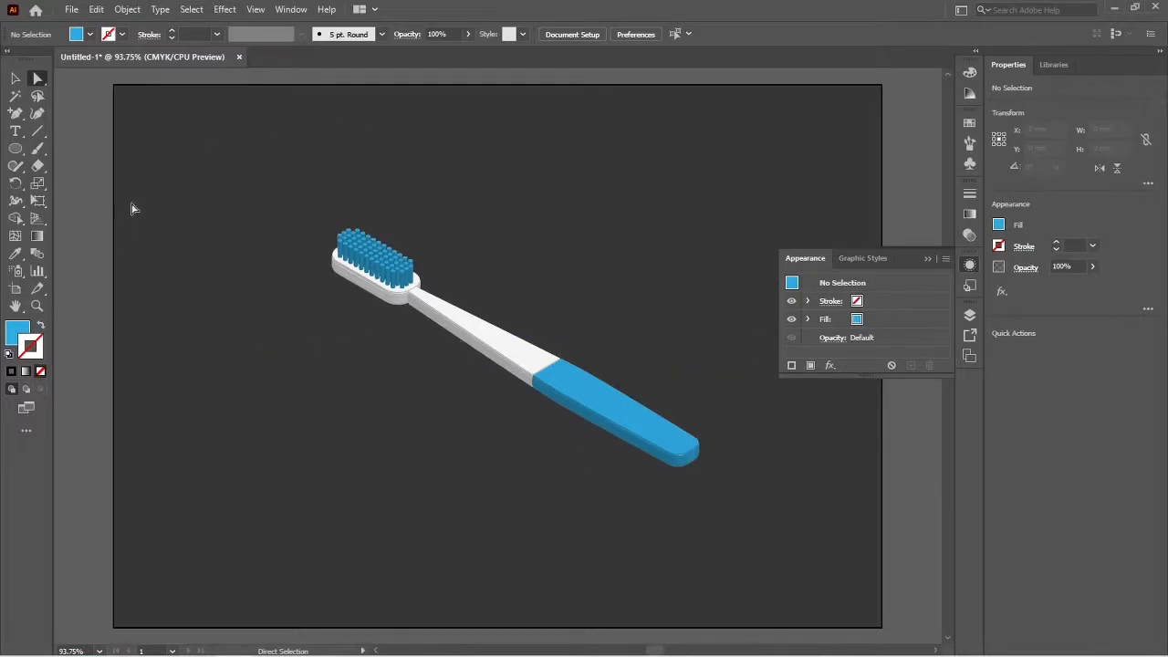
pyautogui.click(15, 133)
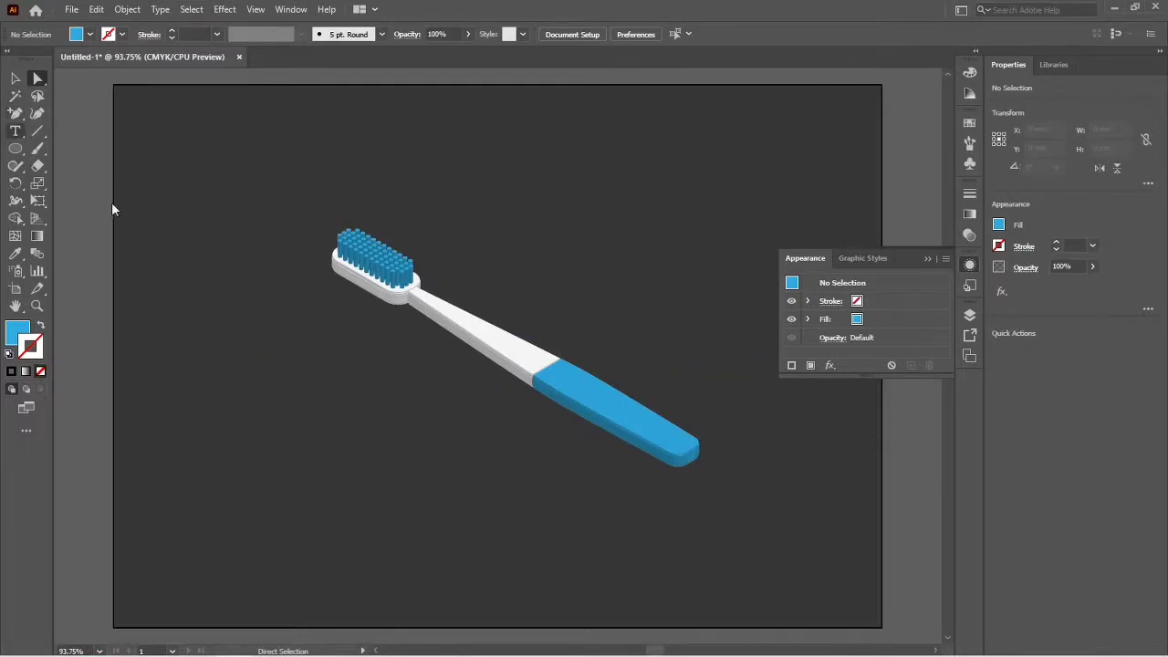
pyautogui.click(178, 167)
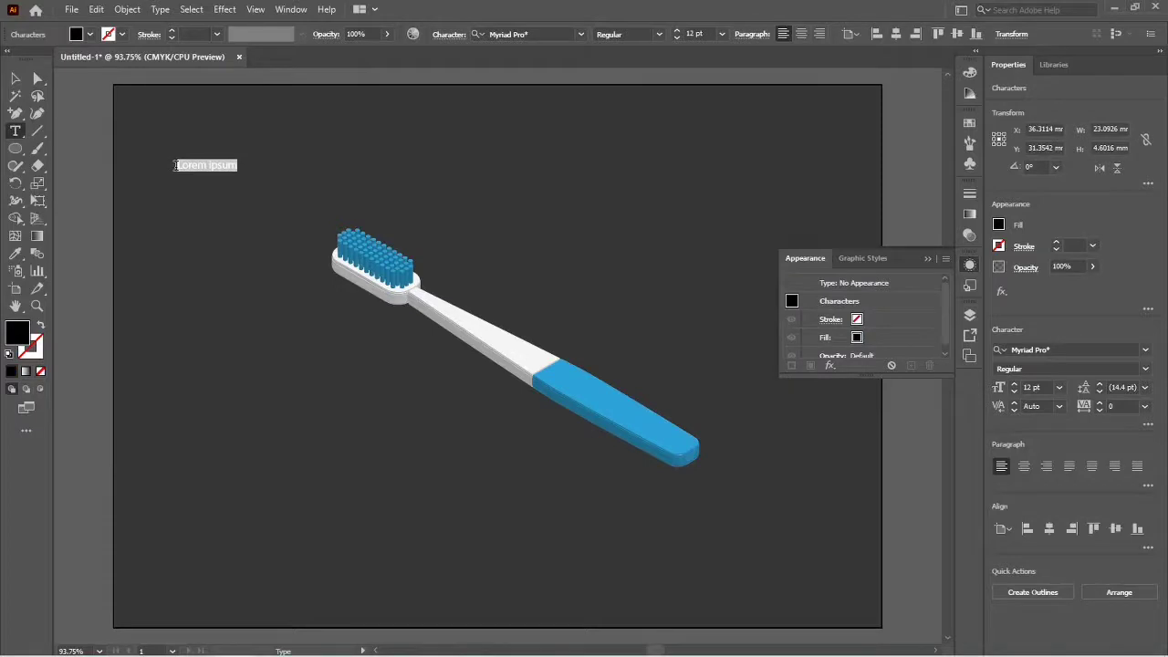
pyautogui.write('TOOTH ')
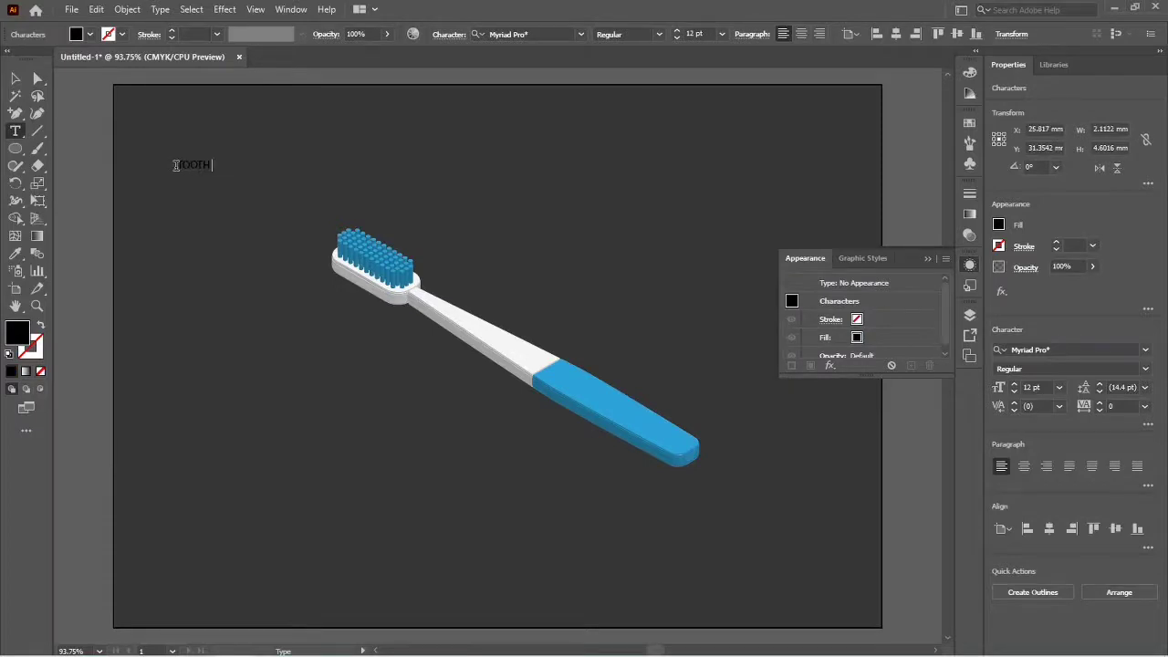
pyautogui.write('BRUSH')
pyautogui.press('Escape')
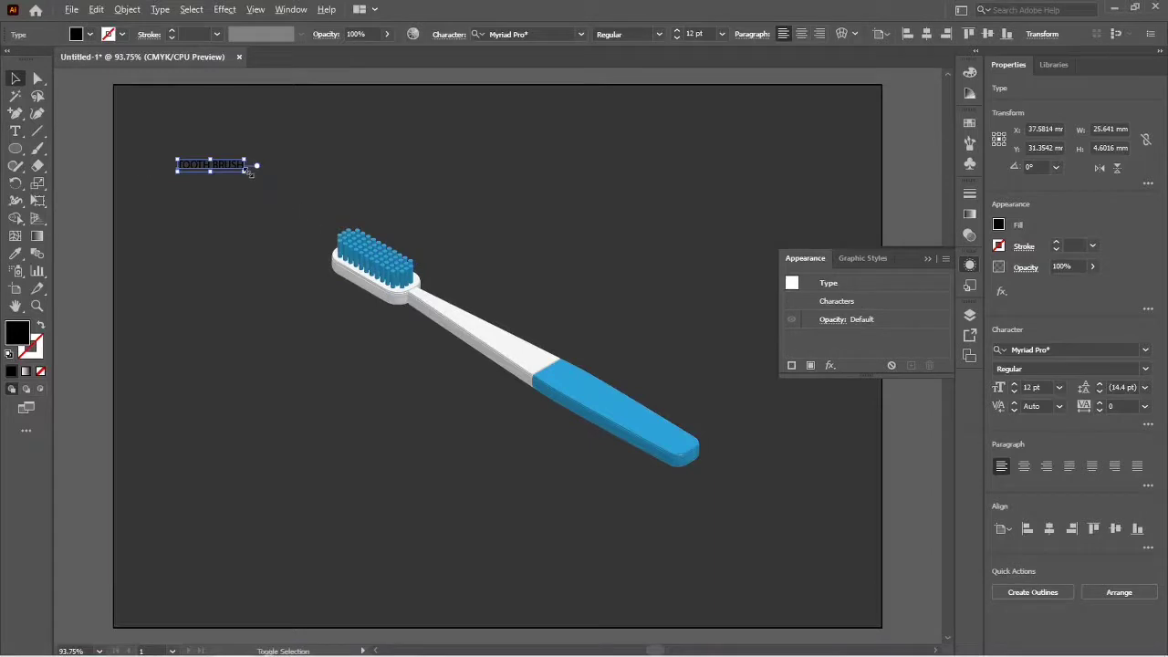
pyautogui.moveTo(247, 171); pyautogui.dragTo(273, 178)
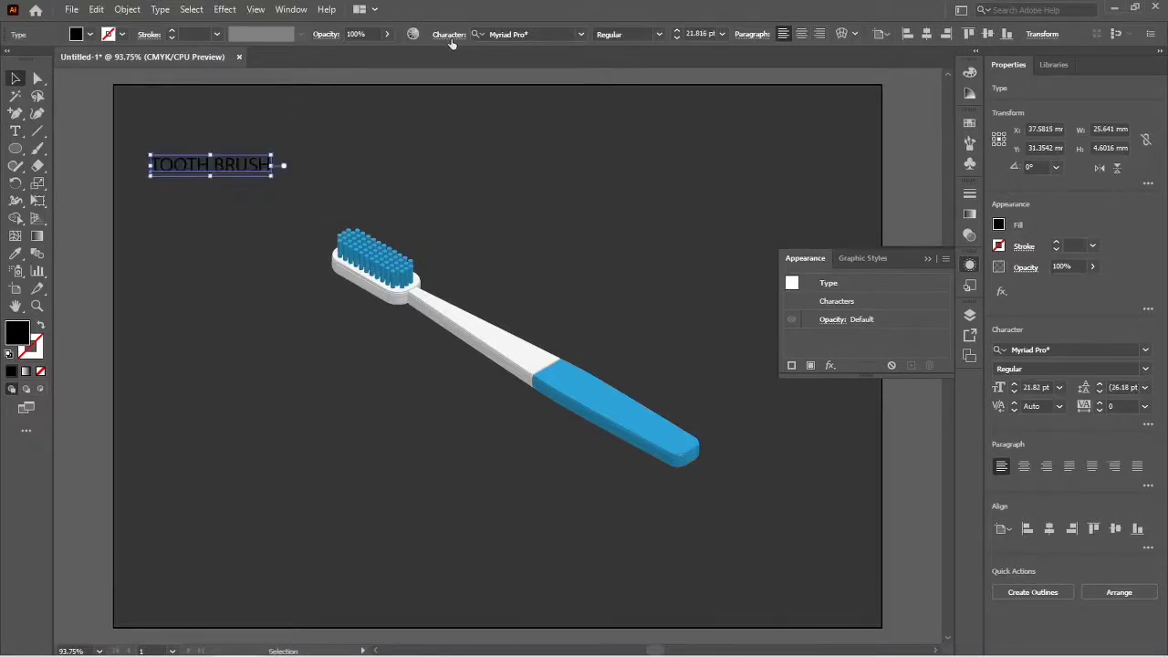
# Step: Set the TOOTH BRUSH text in Bebas Neue Regular with a tracking of 200
pyautogui.click(509, 33)
pyautogui.write('BEBA')
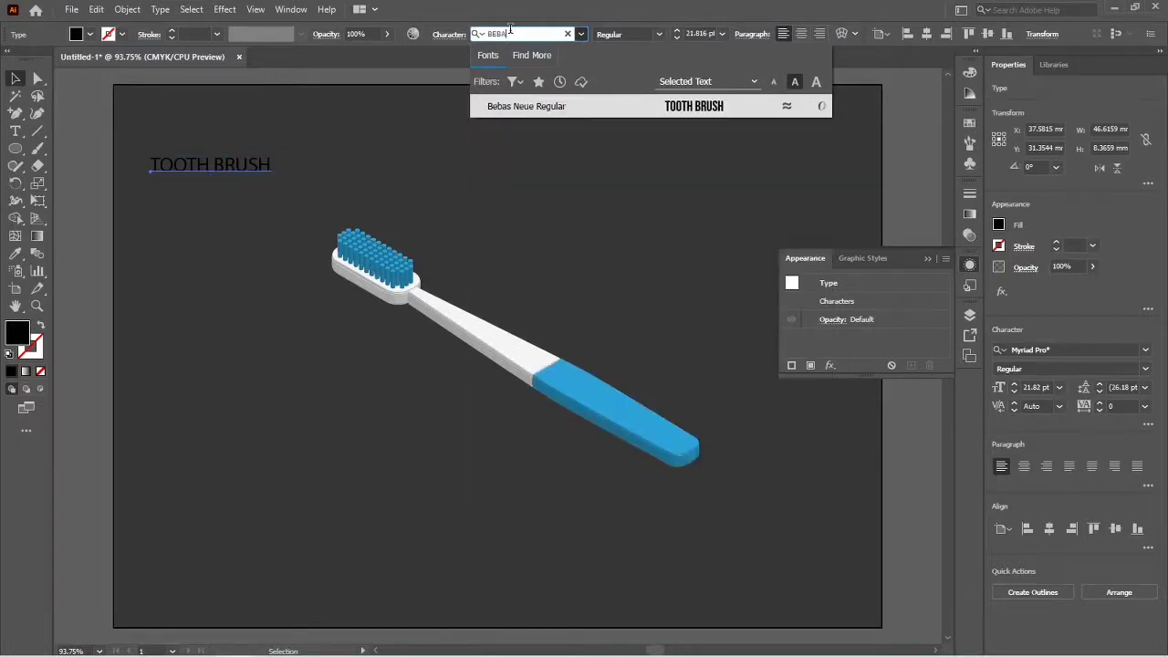
pyautogui.press('Return')
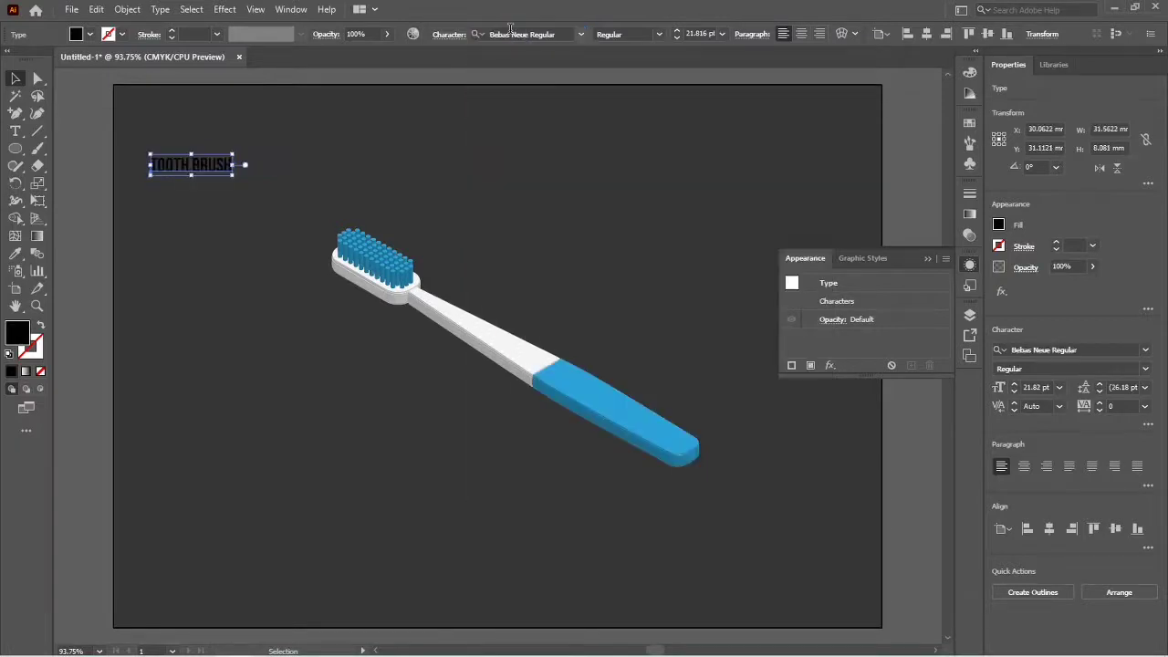
pyautogui.click(448, 34)
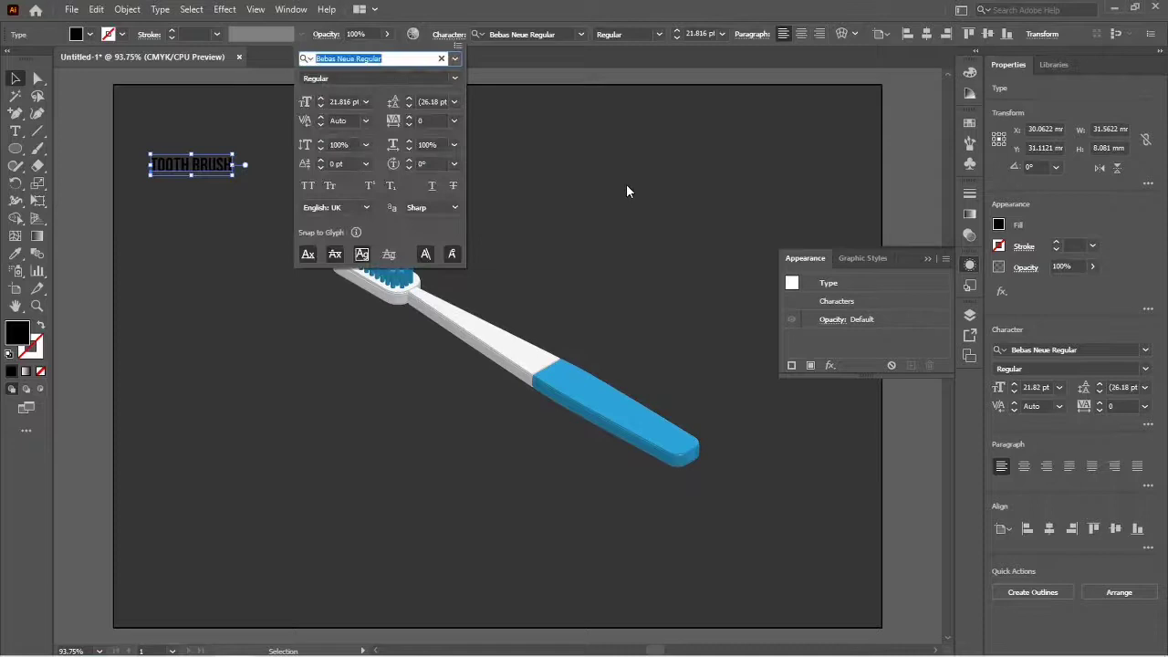
pyautogui.click(453, 120)
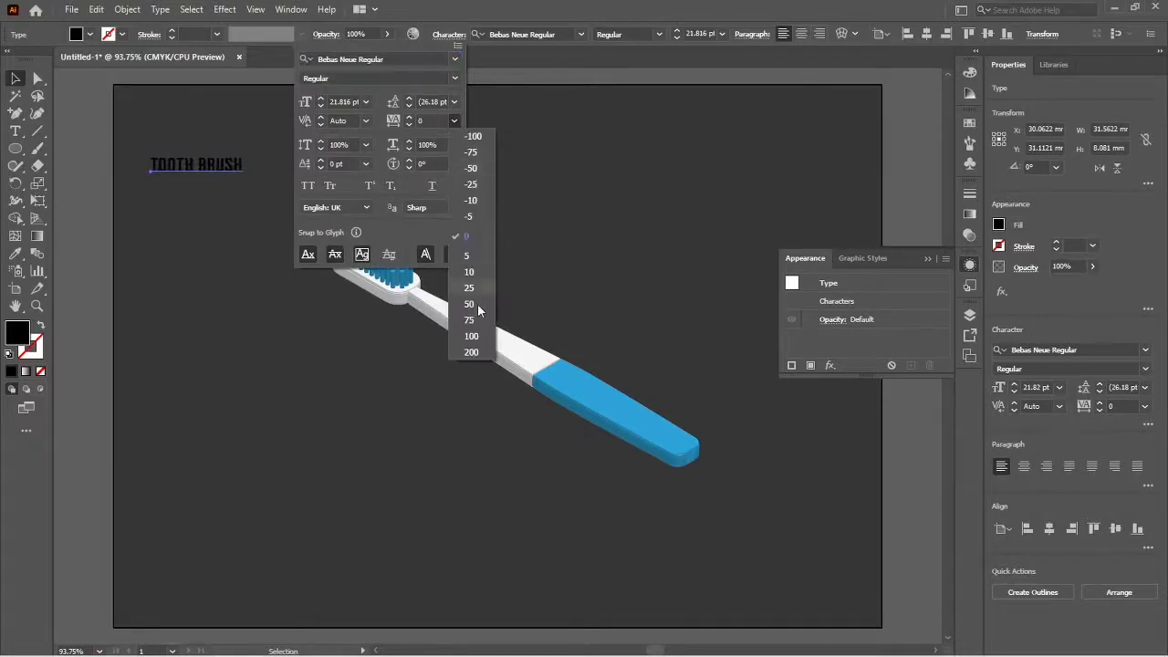
pyautogui.click(469, 351)
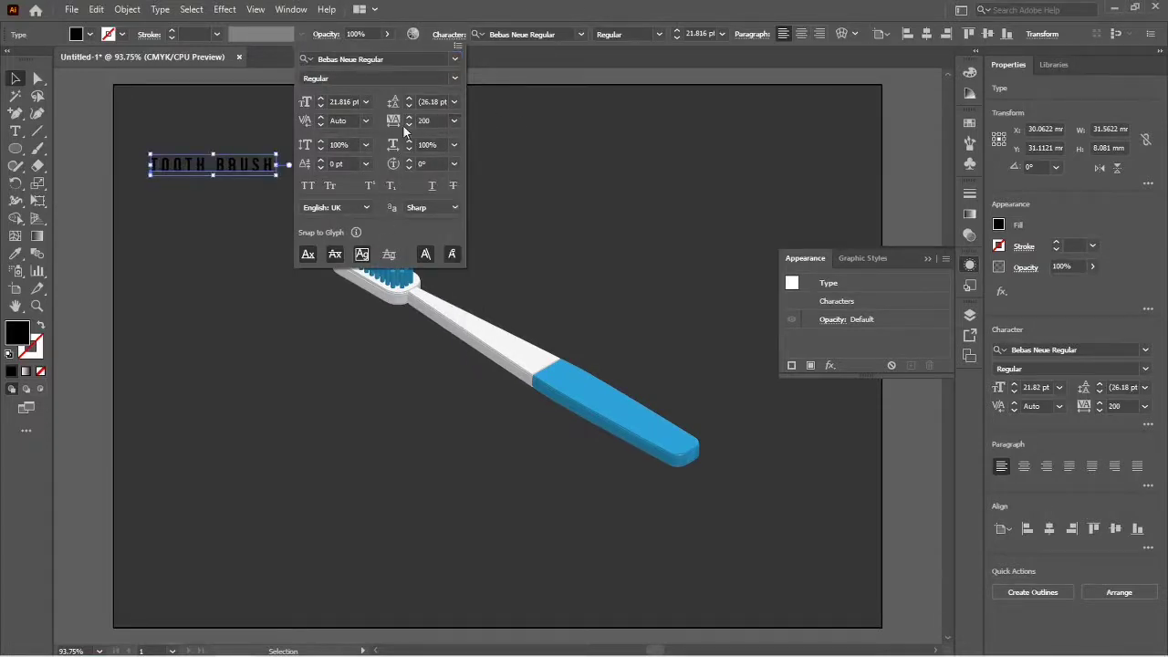
pyautogui.click(517, 113)
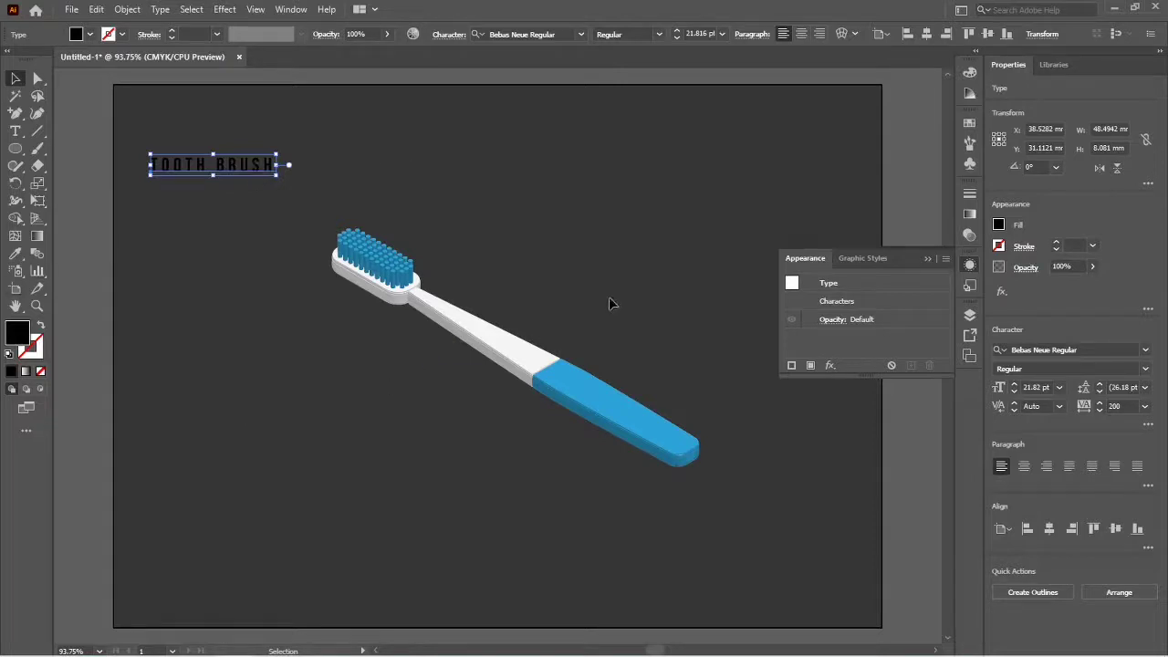
# Step: Fill the TOOTH BRUSH text with the lightest, near-white gray swatch
pyautogui.click(999, 226)
pyautogui.click(951, 319)
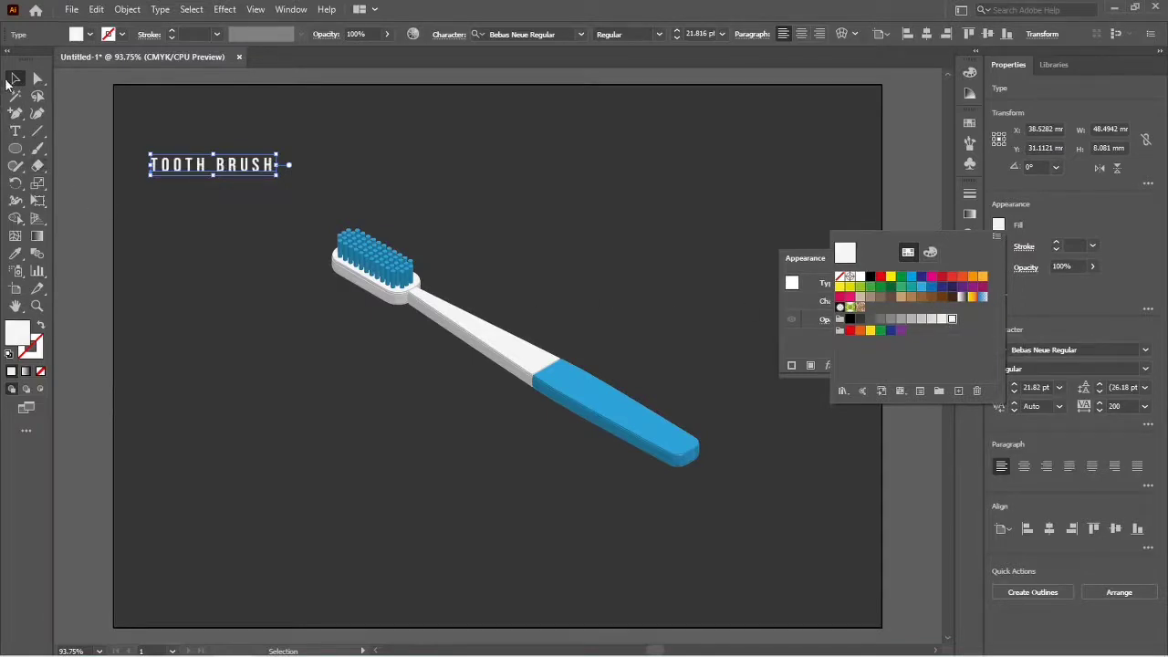
pyautogui.click(8, 82)
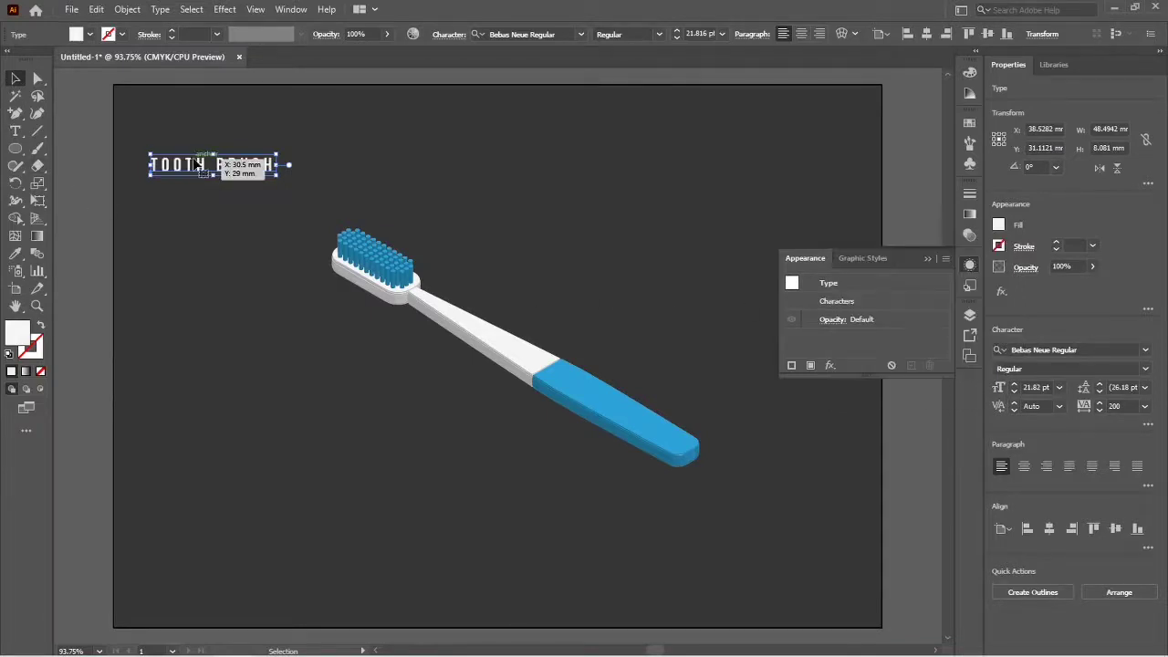
# Step: Convert the TOOTH BRUSH text to outlines and save it as a dynamic symbol with the default options
pyautogui.rightClick(202, 167)
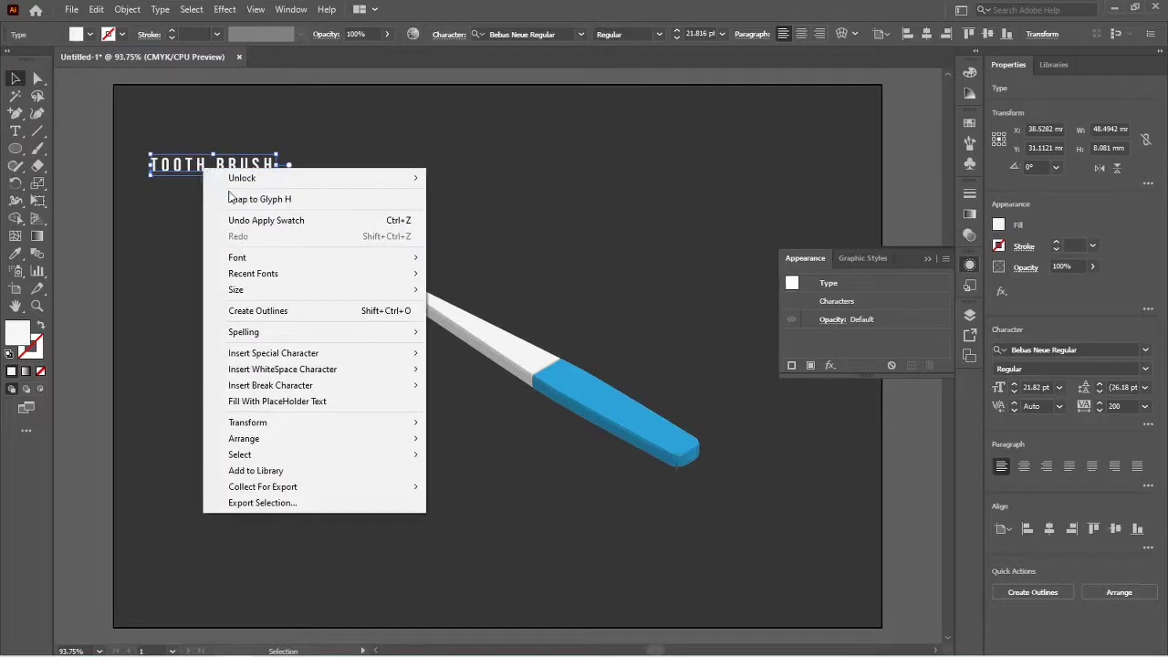
pyautogui.click(273, 311)
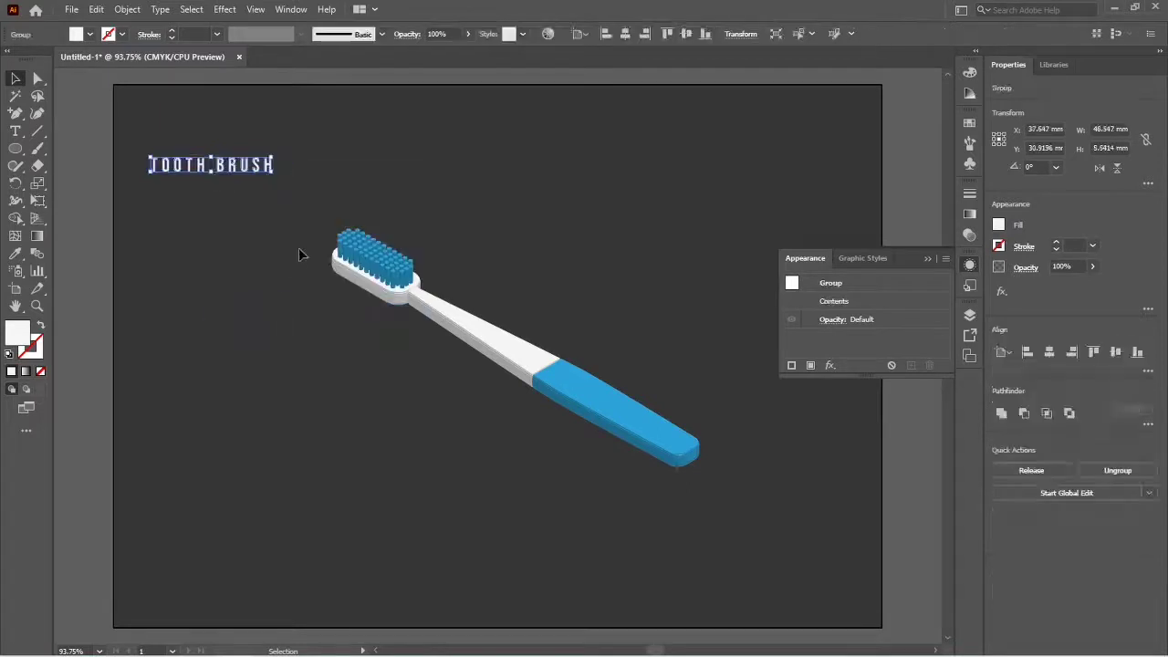
pyautogui.click(969, 165)
pyautogui.moveTo(254, 163)
pyautogui.mouseDown()
pyautogui.moveTo(776, 169)
pyautogui.moveTo(894, 184)
pyautogui.mouseUp()
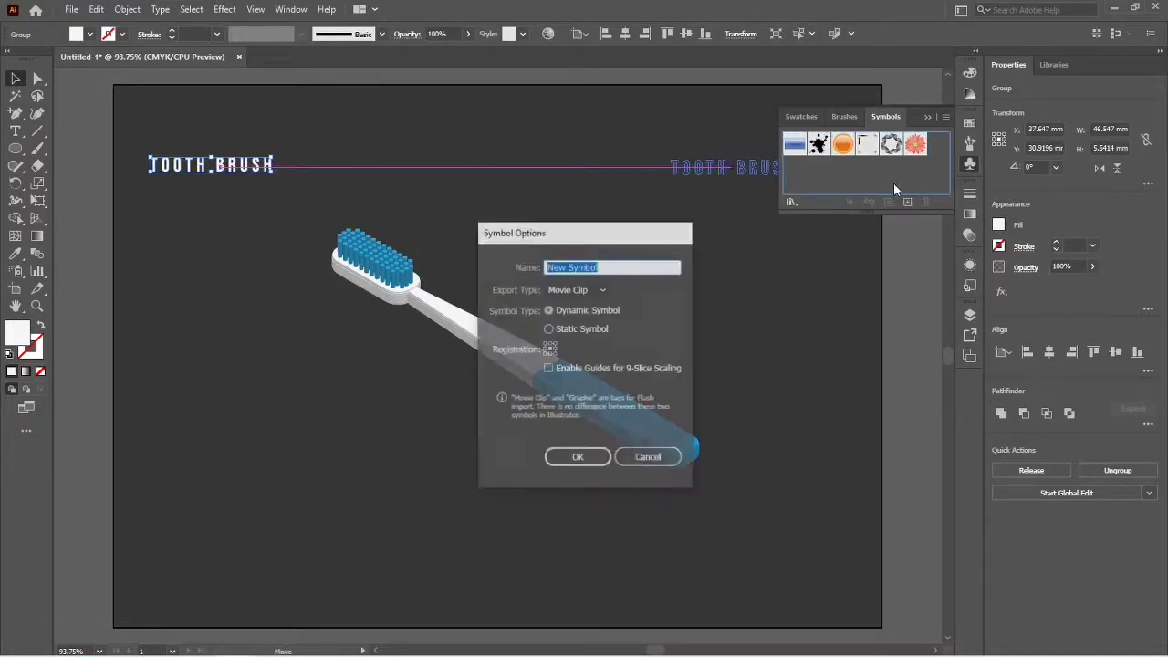
pyautogui.click(585, 457)
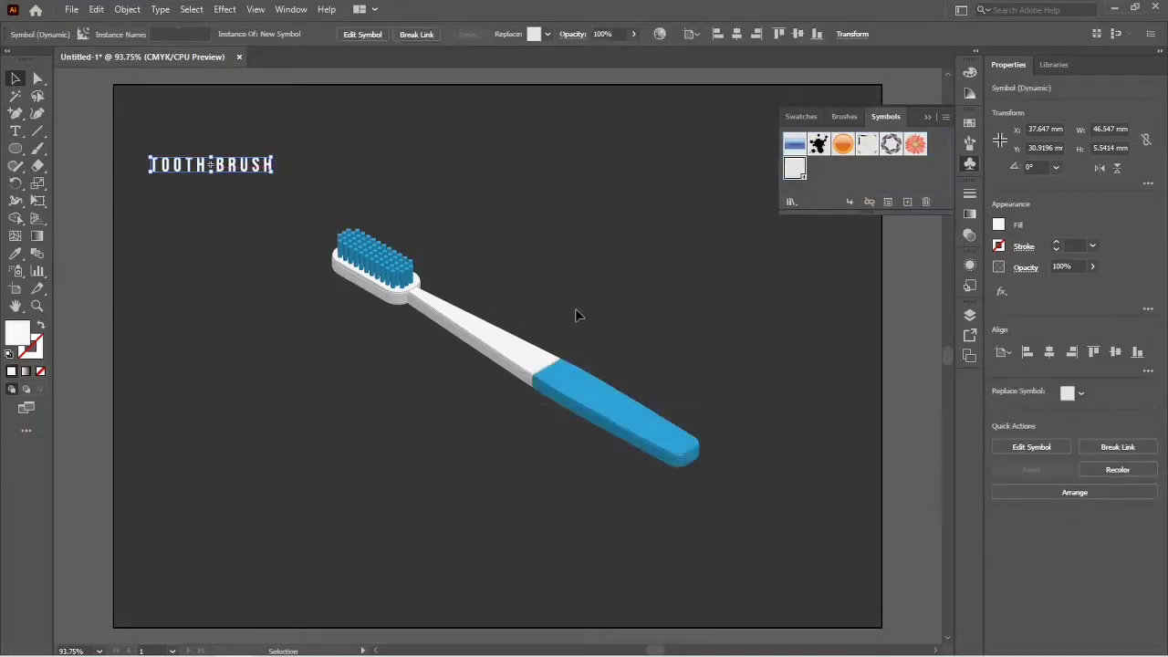
# Step: Edit the toothbrush body's 3D Extrude & Bevel effect and map New Symbol onto surface 1, the blue handle's top face
pyautogui.click(589, 378)
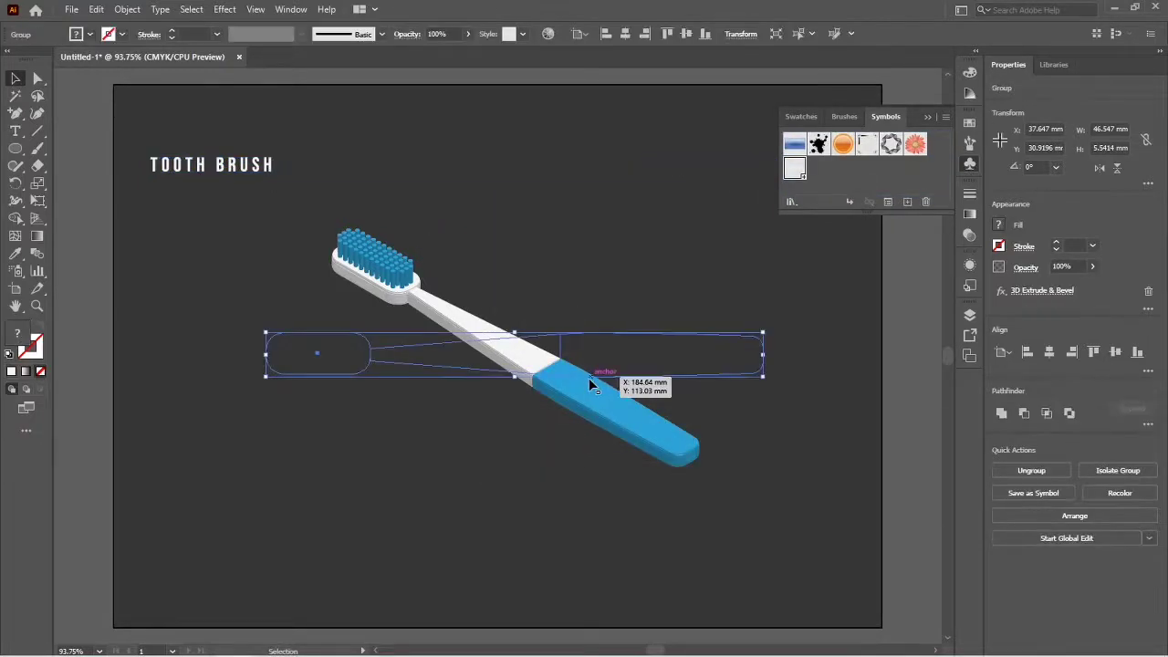
pyautogui.click(969, 265)
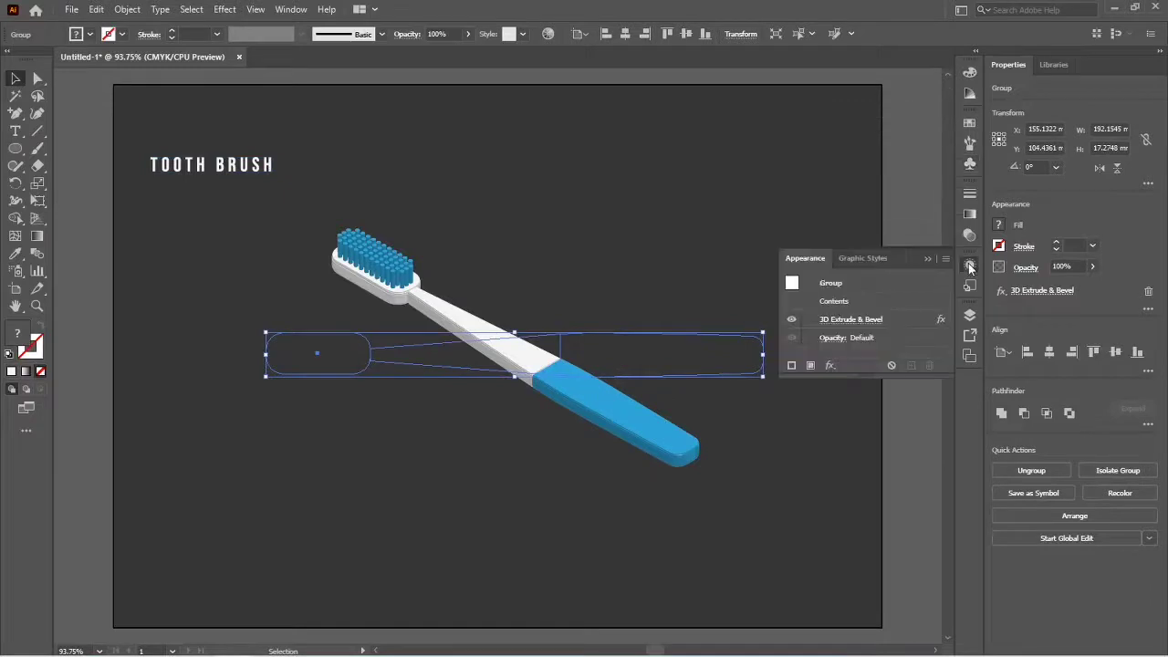
pyautogui.click(844, 321)
pyautogui.click(867, 629)
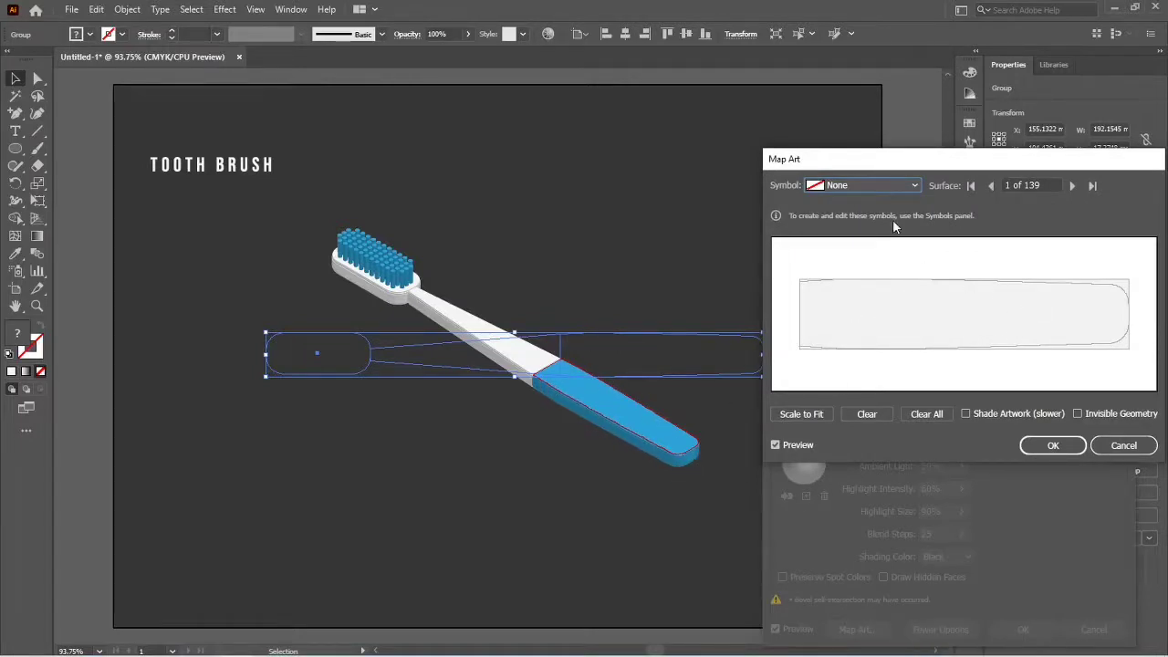
pyautogui.click(903, 185)
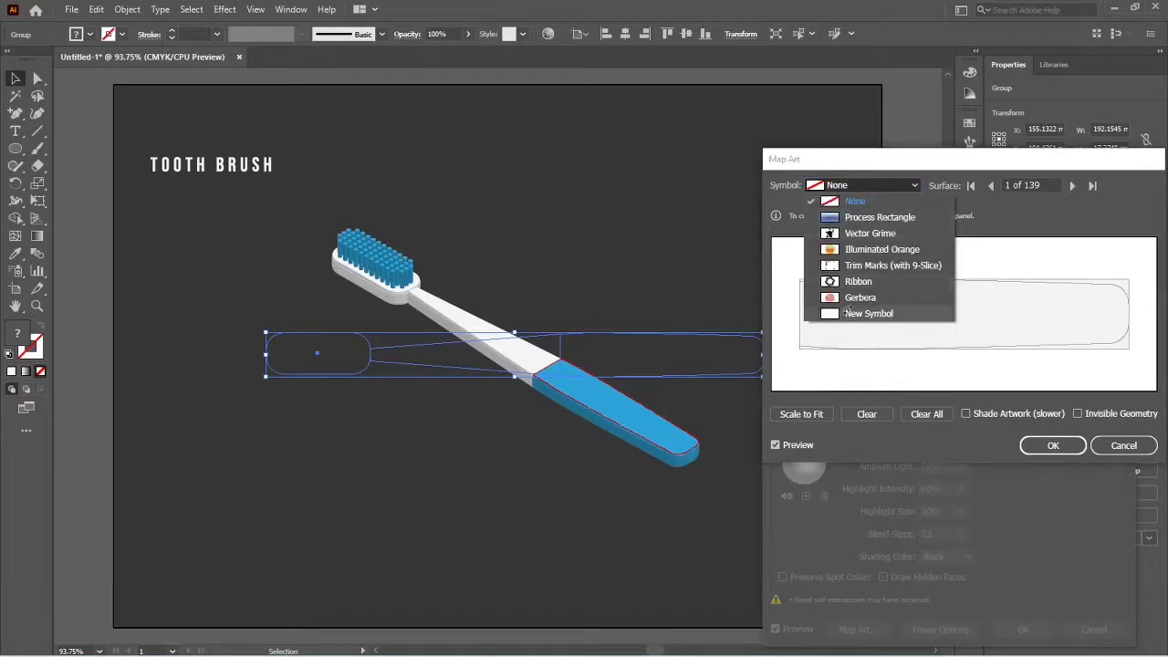
pyautogui.click(847, 313)
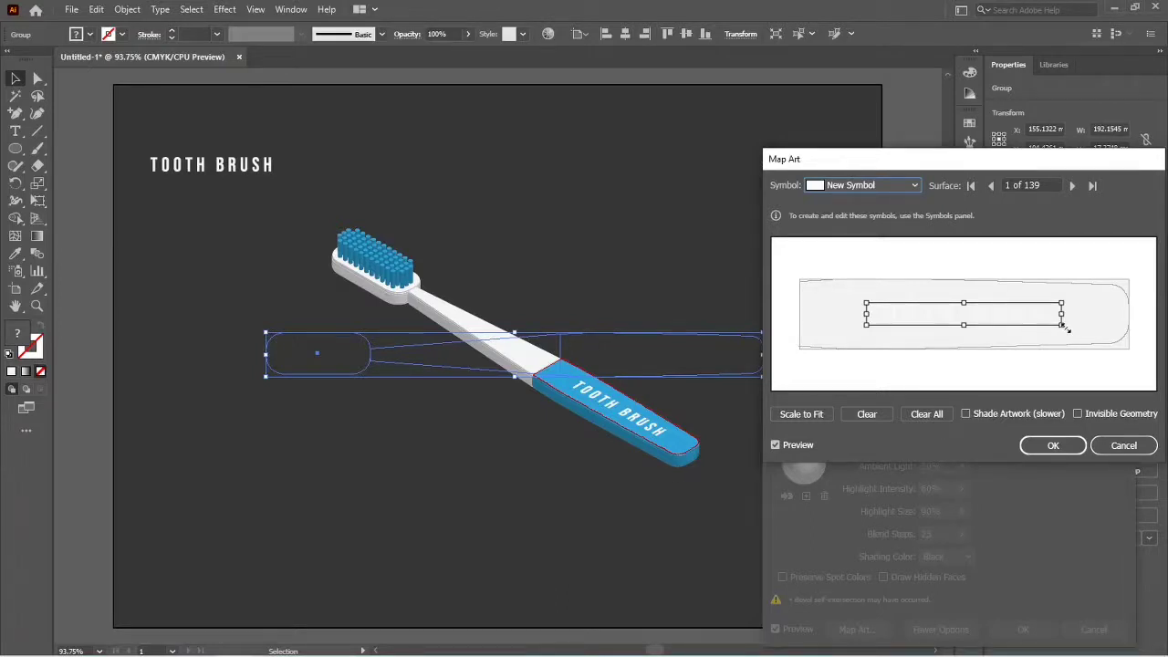
# Step: Turn on artwork shading, shrink the mapped lettering slightly within the handle face, and apply the 3D effect
pyautogui.click(966, 414)
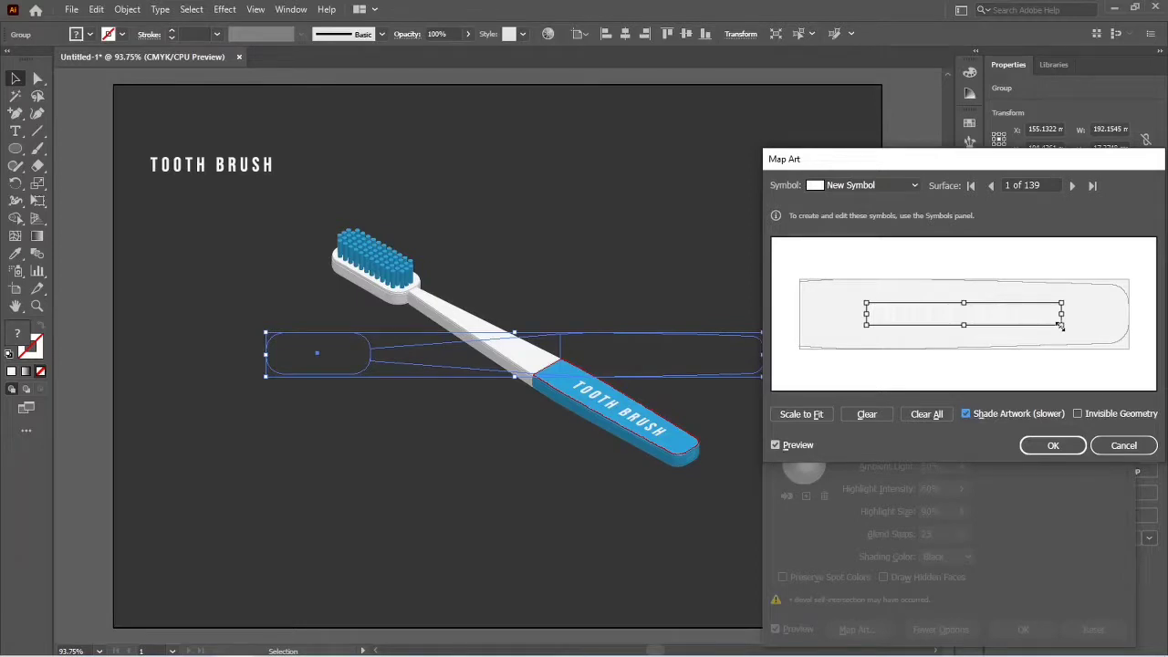
pyautogui.moveTo(1059, 326); pyautogui.dragTo(1001, 318)
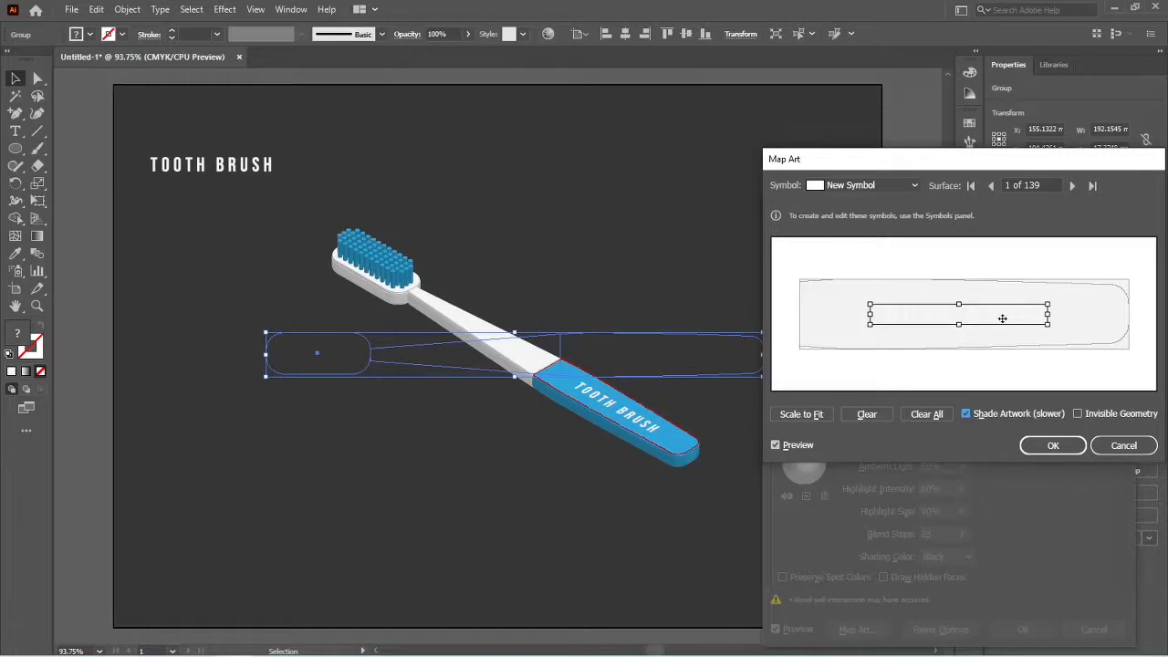
pyautogui.click(1047, 445)
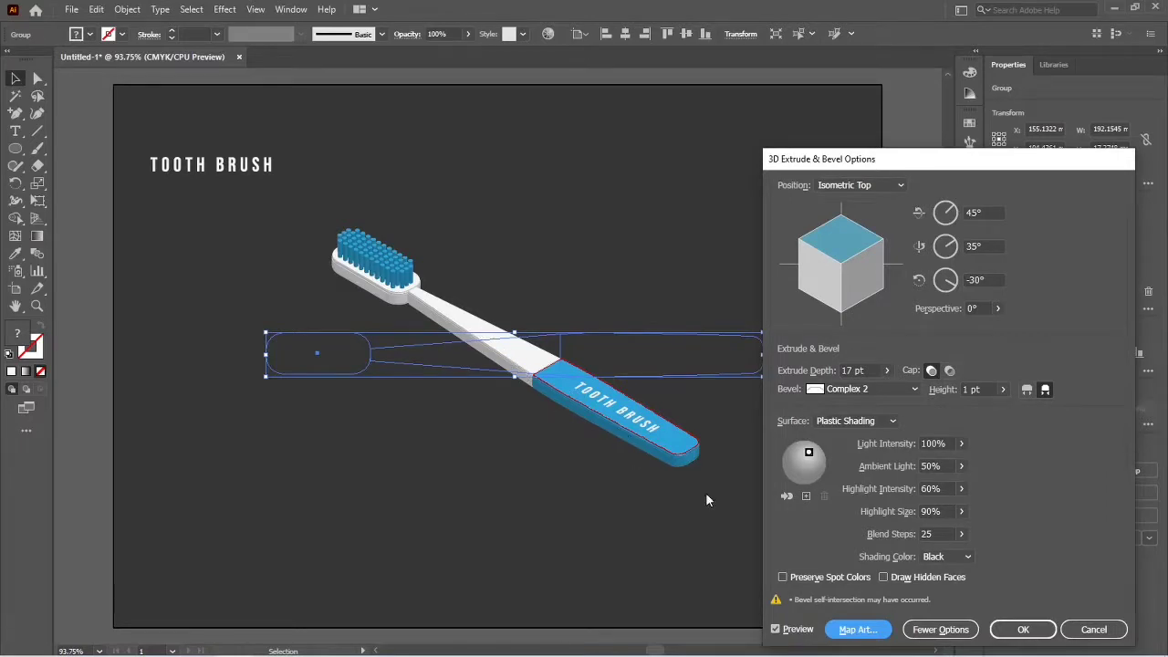
pyautogui.click(1017, 629)
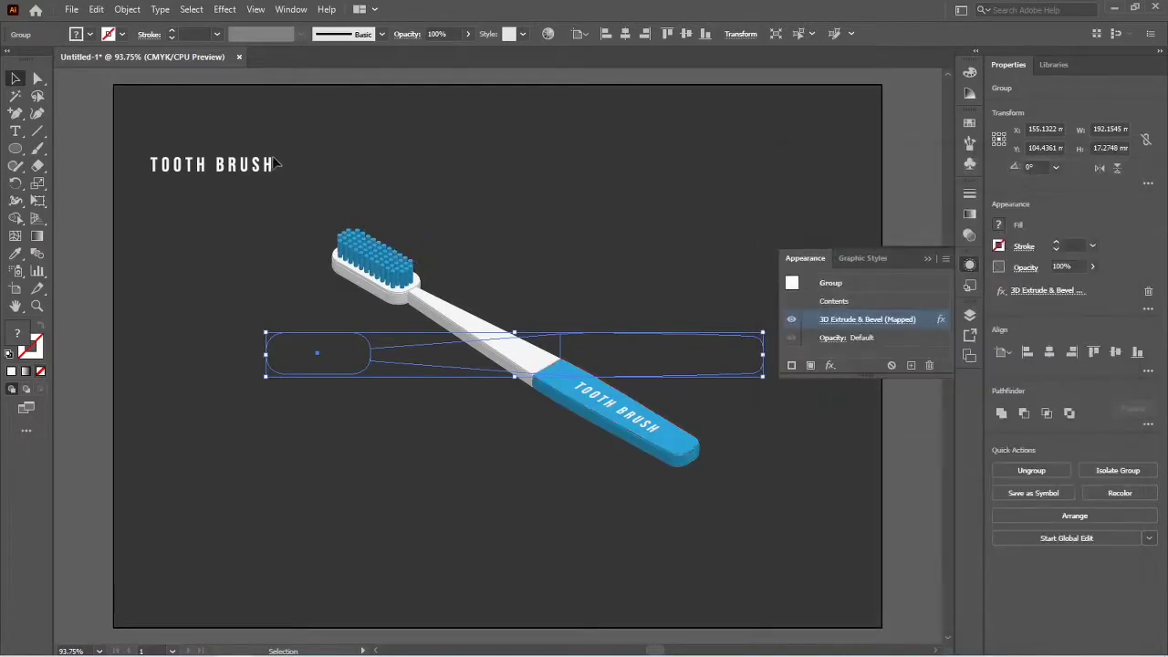
# Step: Delete the leftover TOOTH BRUSH lettering from the artboard and add the text GRAPHIX ONLINE in its place
pyautogui.click(270, 166)
pyautogui.press('Delete')
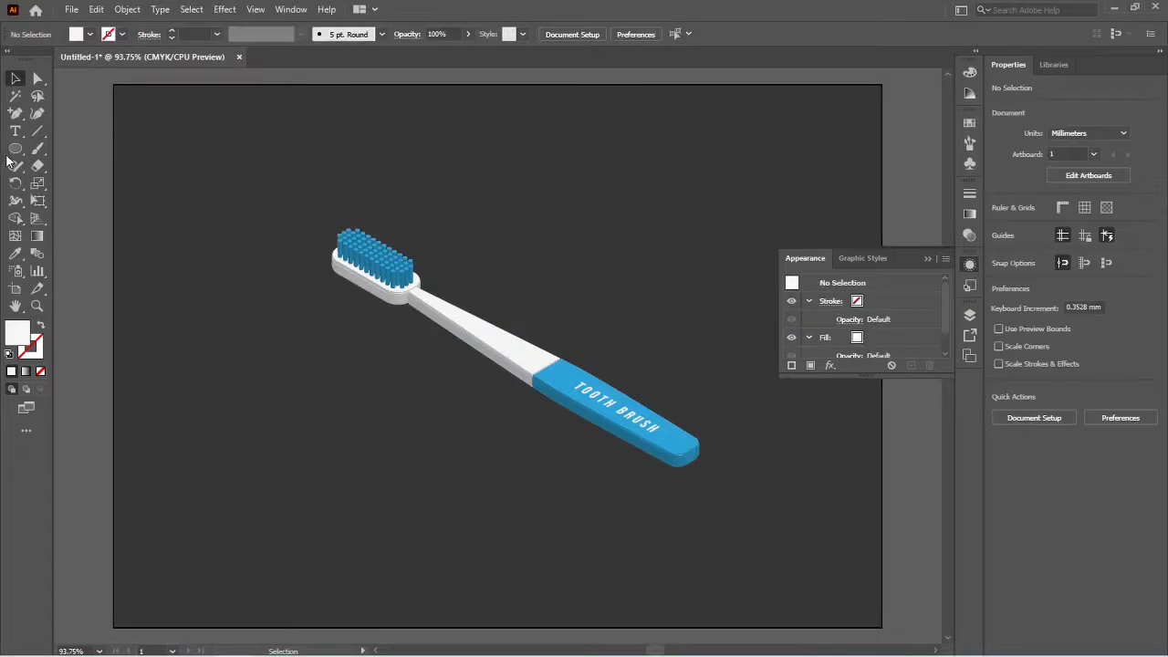
pyautogui.click(15, 131)
pyautogui.click(187, 171)
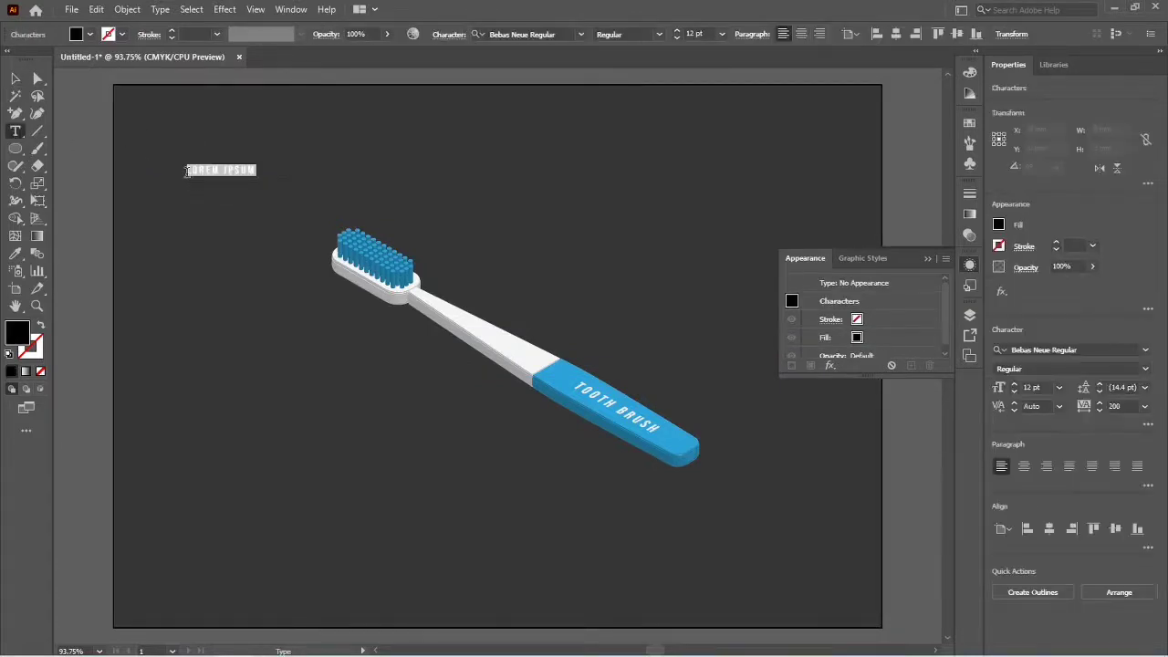
pyautogui.press('BackSpace')
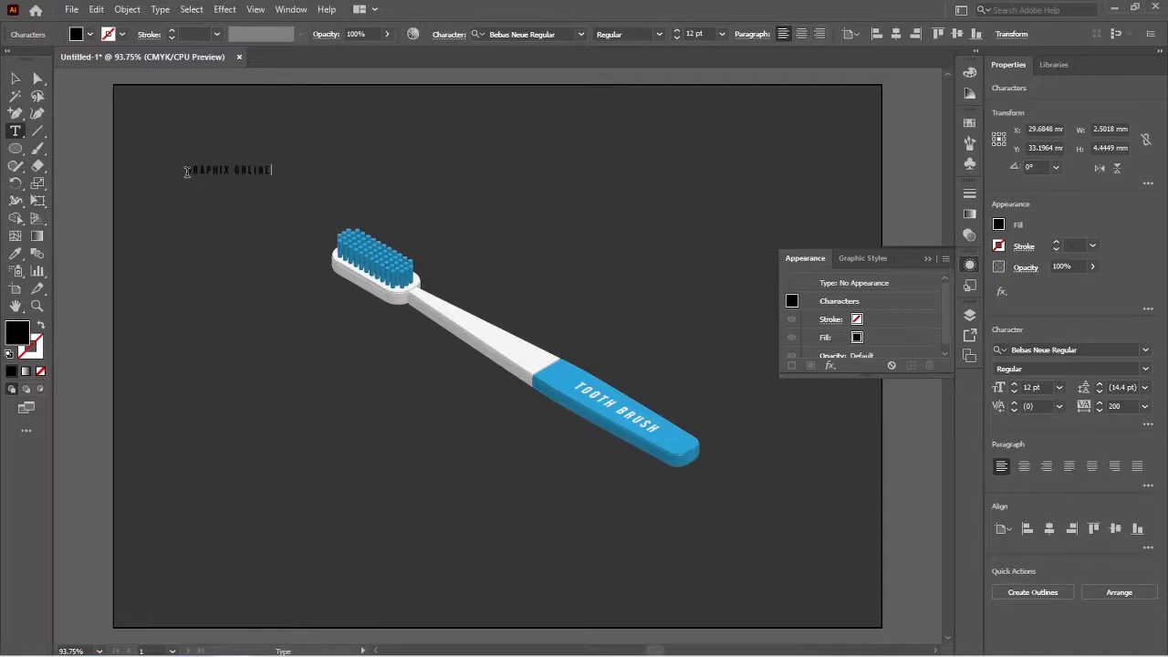
pyautogui.press('Escape')
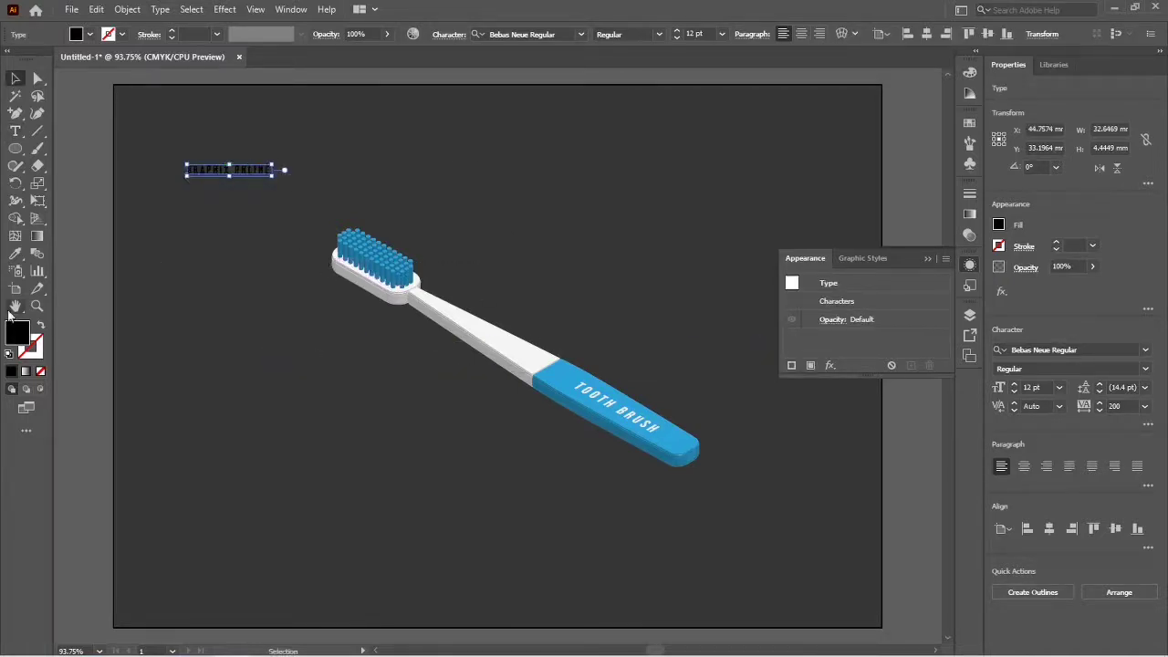
# Step: Recolor the GRAPHIX ONLINE text with the handle's blue using the Eyedropper
pyautogui.press('i')
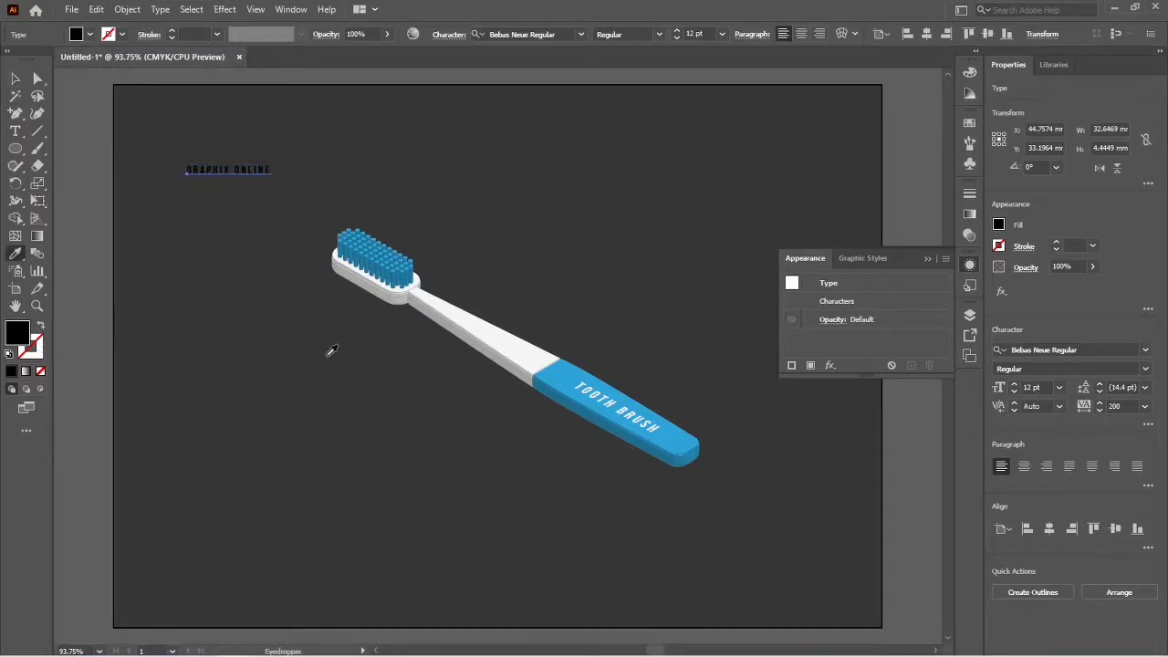
pyautogui.click(565, 370)
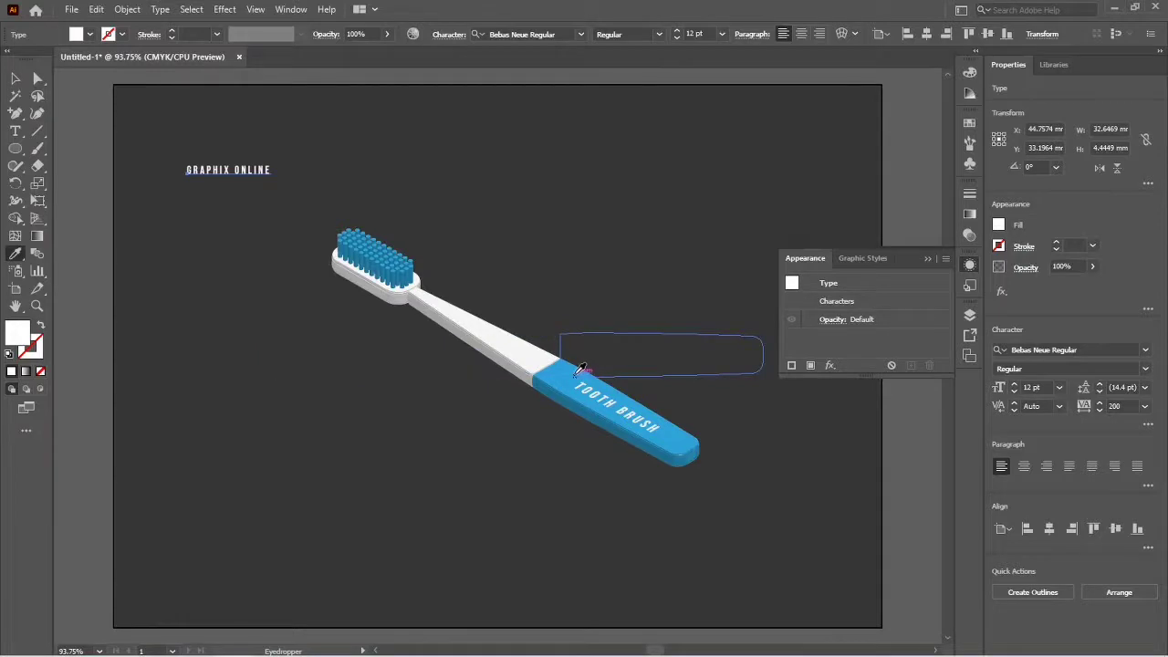
pyautogui.click(588, 369)
pyautogui.press('v')
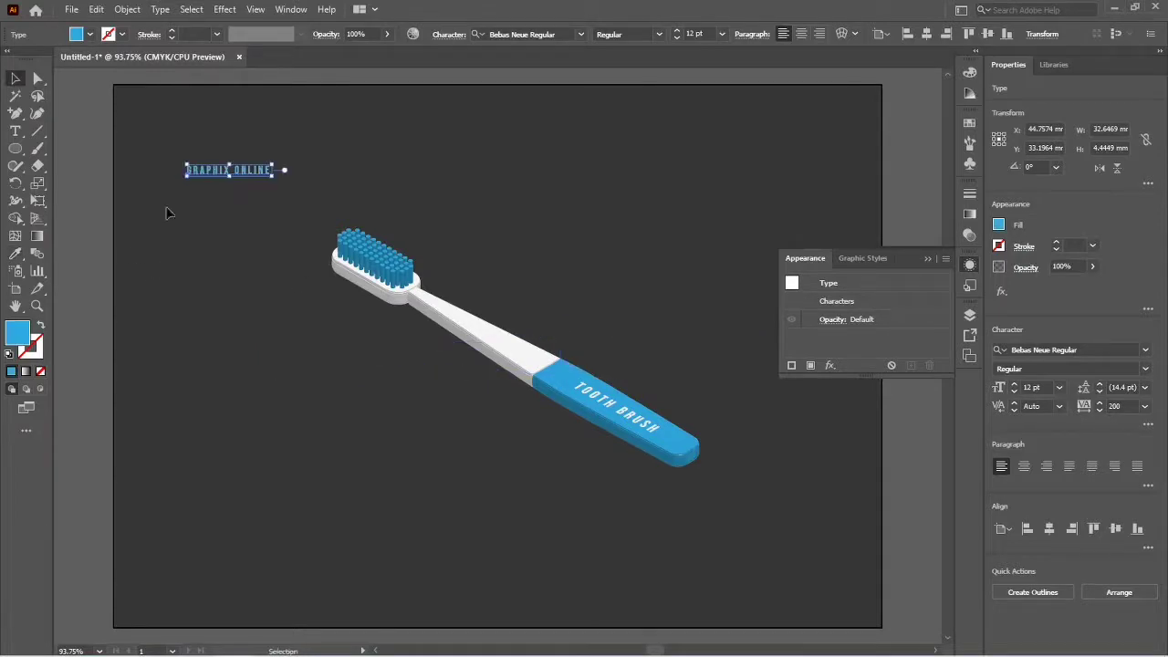
# Step: Convert the GRAPHIX ONLINE text to outlines and enlarge it proportionally to about 41.5 mm wide
pyautogui.rightClick(250, 176)
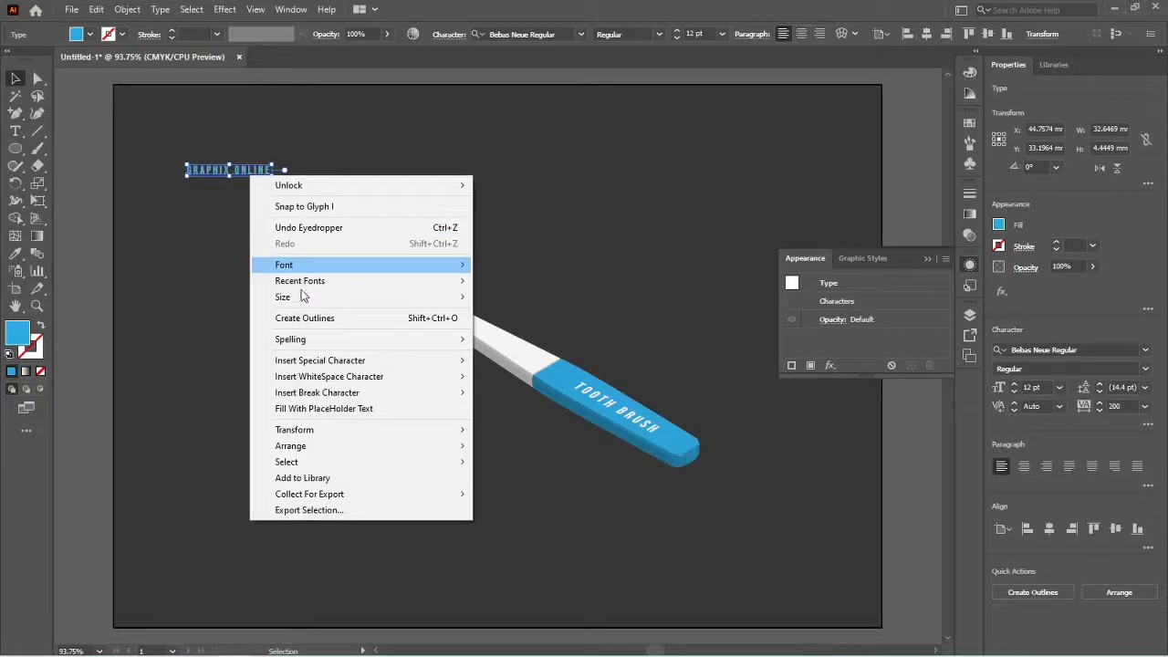
pyautogui.click(300, 318)
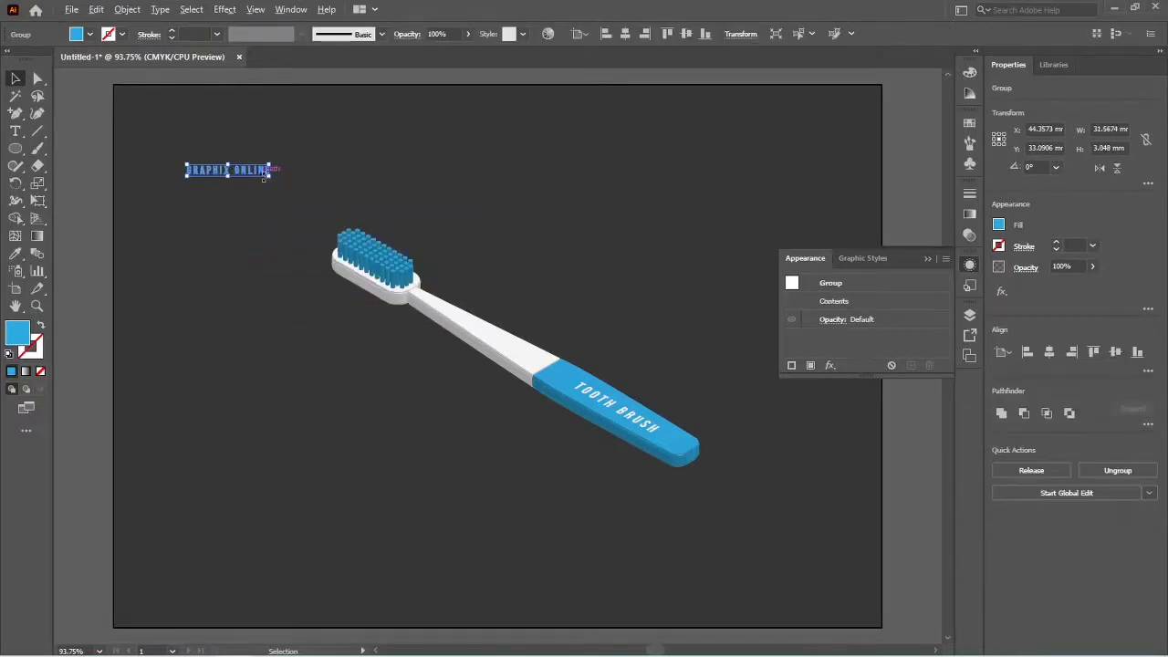
pyautogui.moveTo(272, 175); pyautogui.dragTo(281, 209)
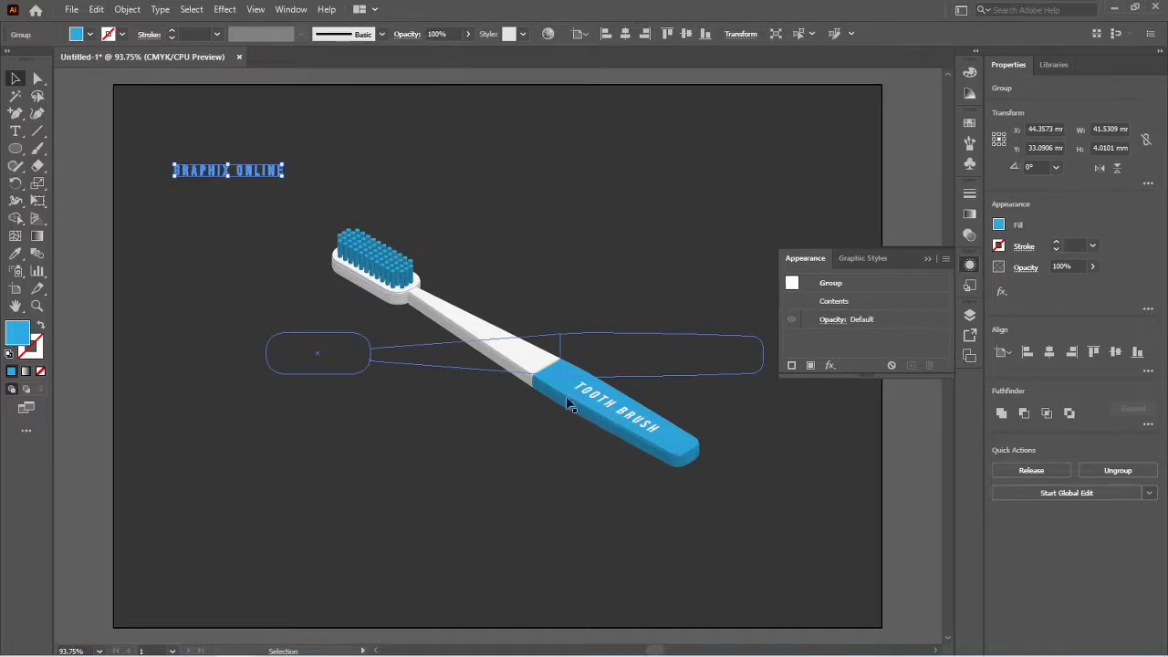
# Step: Save the outlined GRAPHIX ONLINE lettering as a dynamic Movie Clip symbol named New Symbol 1
pyautogui.click(972, 163)
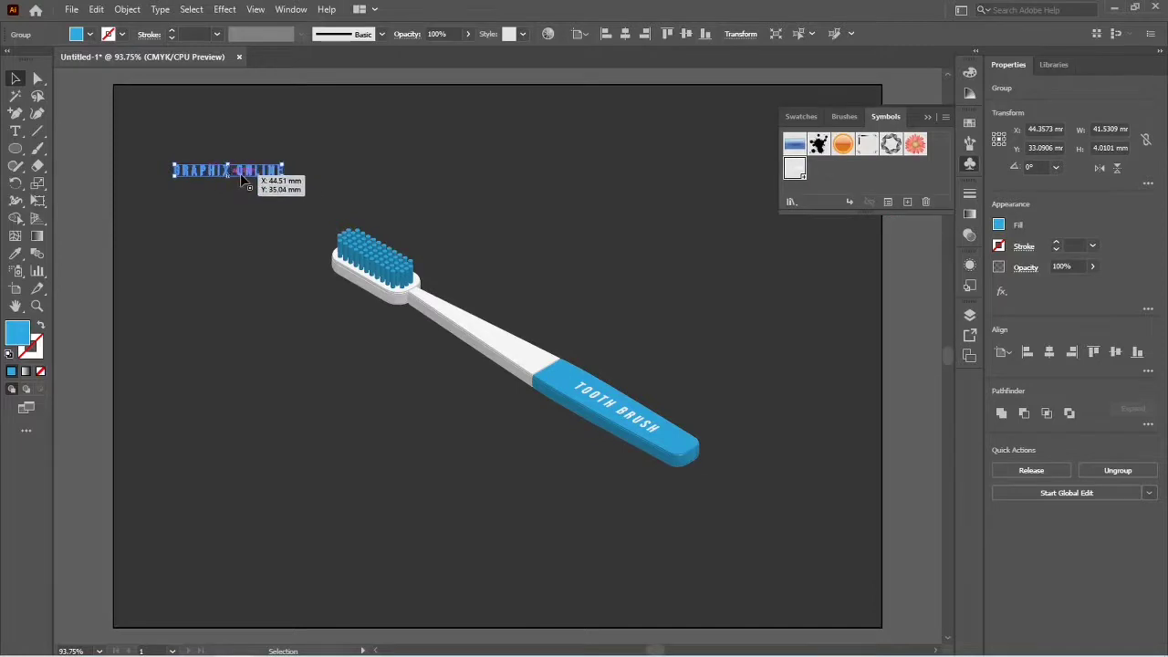
pyautogui.moveTo(245, 182); pyautogui.dragTo(855, 183)
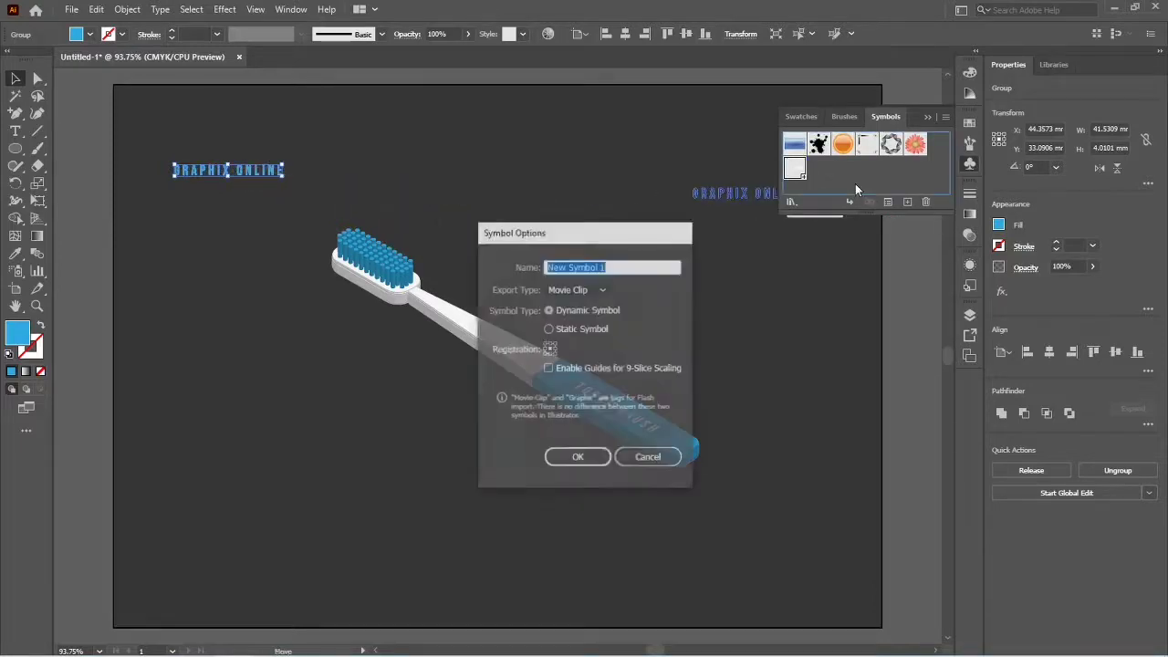
pyautogui.click(584, 457)
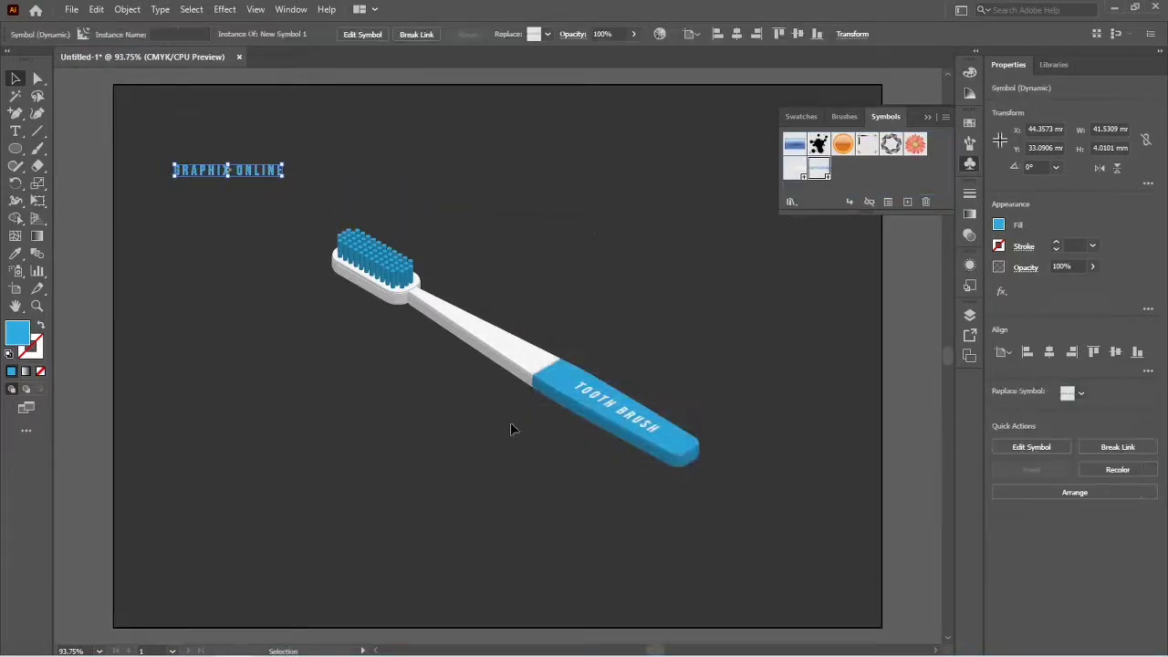
# Step: Open the art mapping of the toothbrush body's 3D Extrude & Bevel effect and nudge the TOOTH BRUSH lettering slightly on surface 1
pyautogui.click(556, 358)
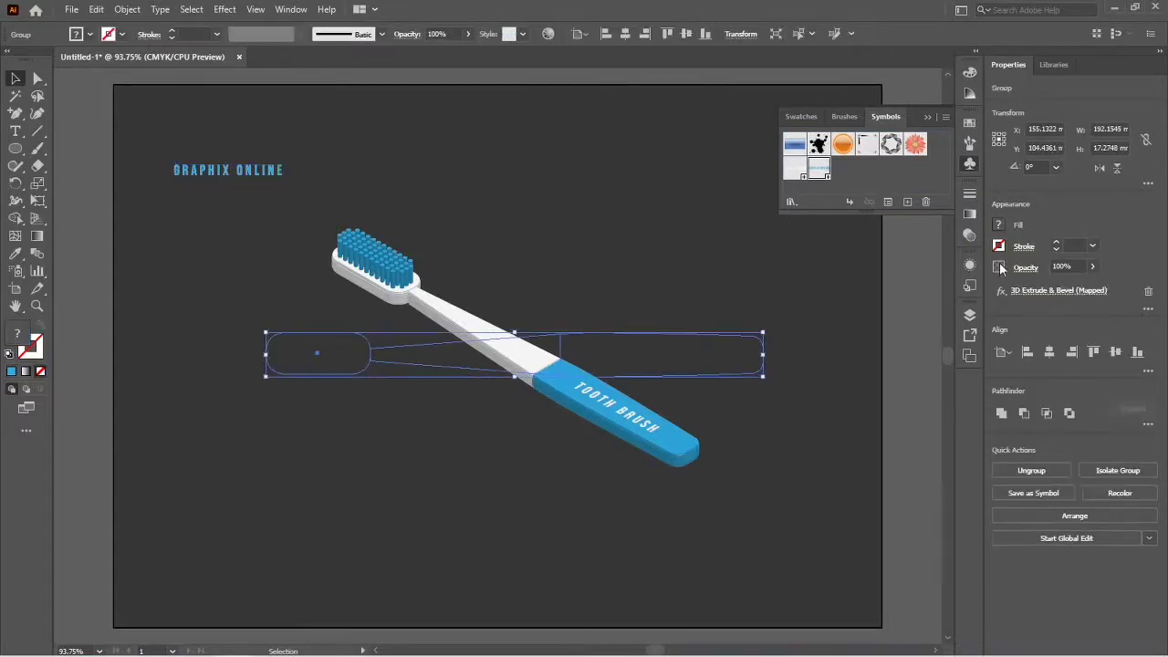
pyautogui.click(970, 264)
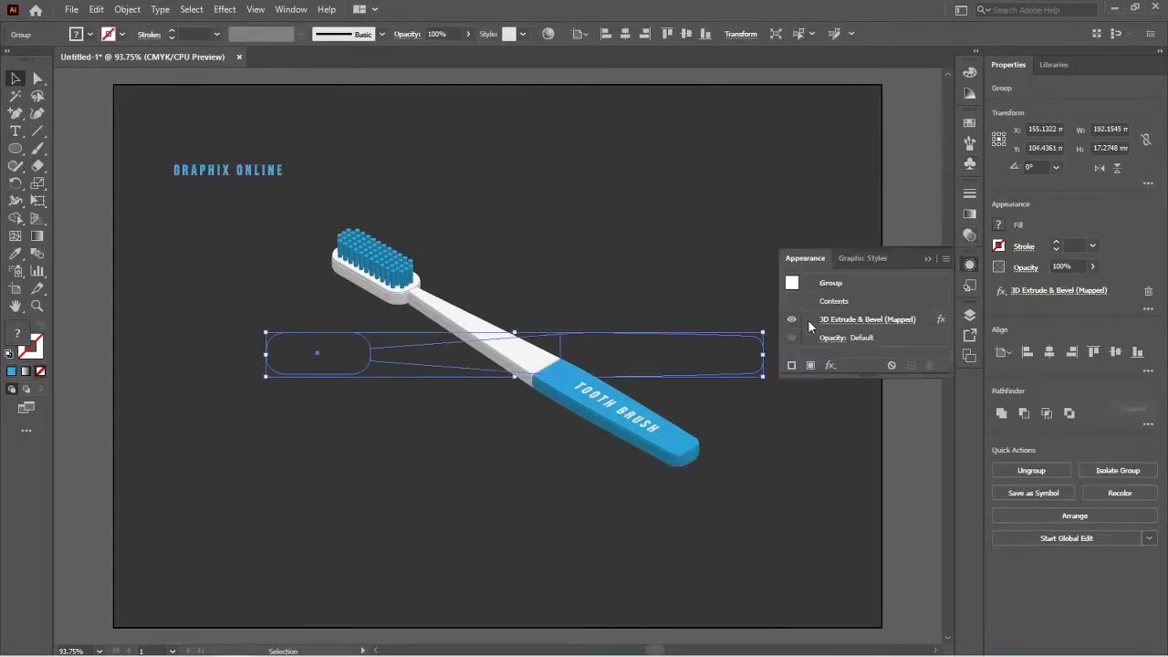
pyautogui.click(844, 321)
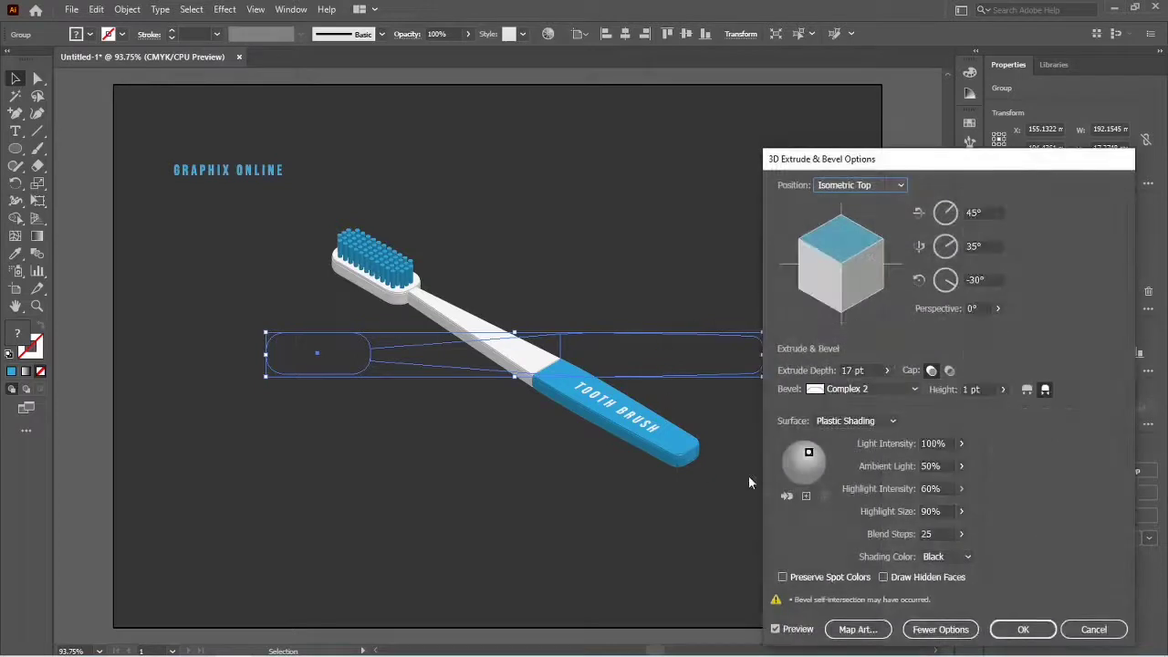
pyautogui.click(848, 628)
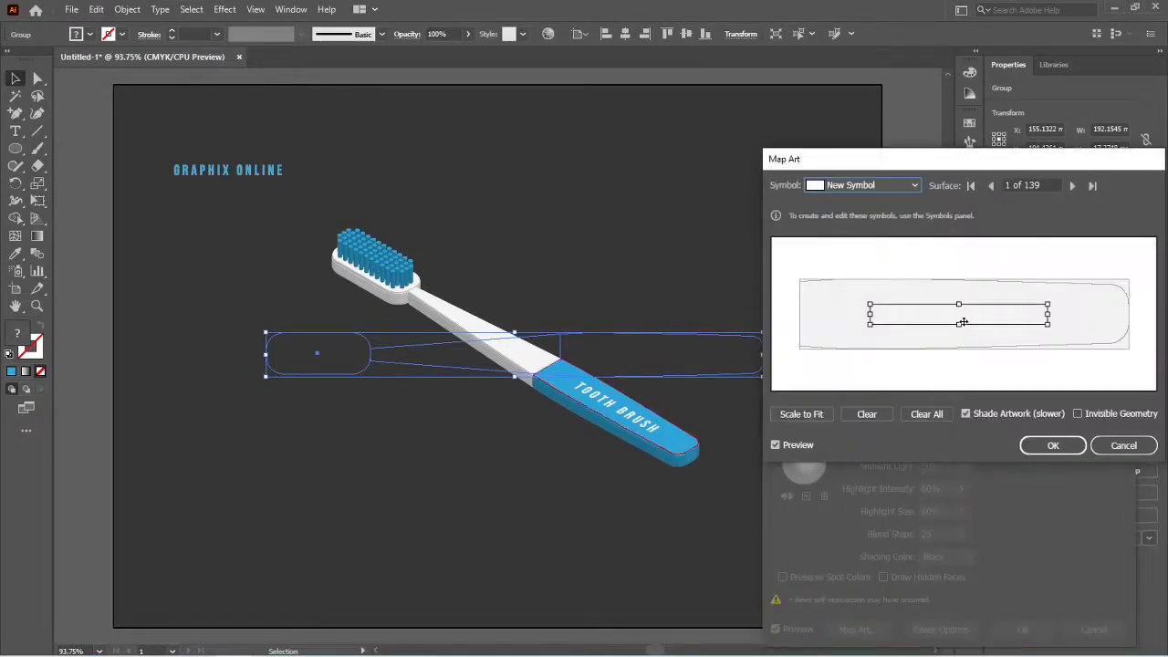
pyautogui.moveTo(963, 317); pyautogui.dragTo(965, 313)
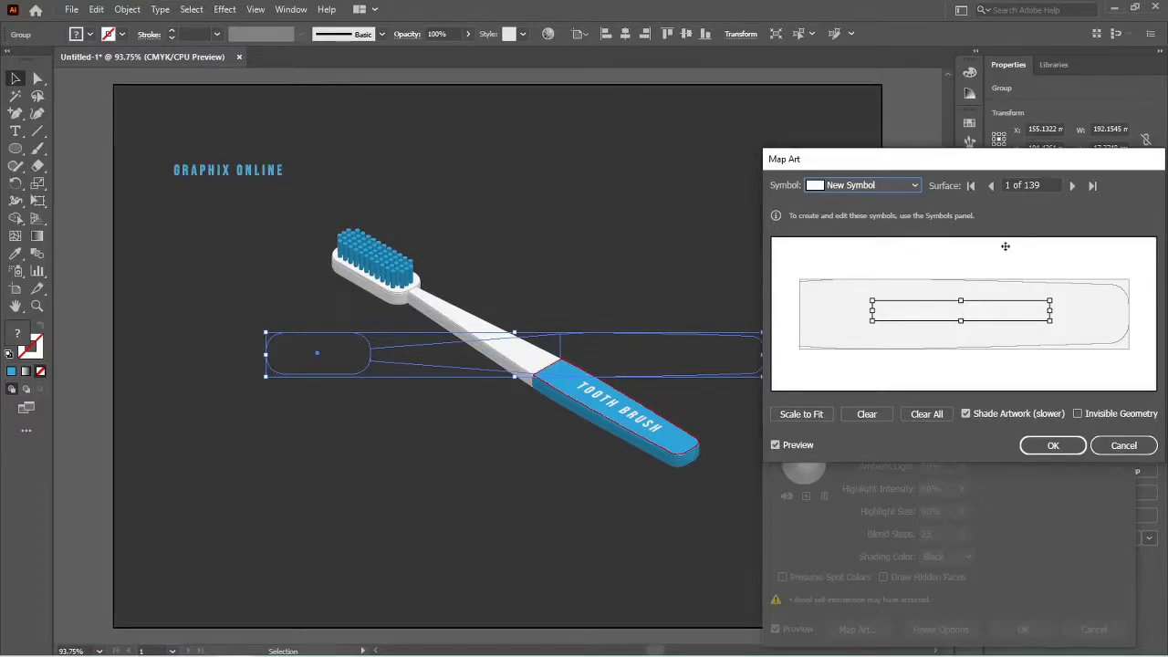
# Step: Map New Symbol 1 onto surface 39 of 139, the top face of the white tapered neck
pyautogui.click(1072, 186)
pyautogui.click(1072, 186)
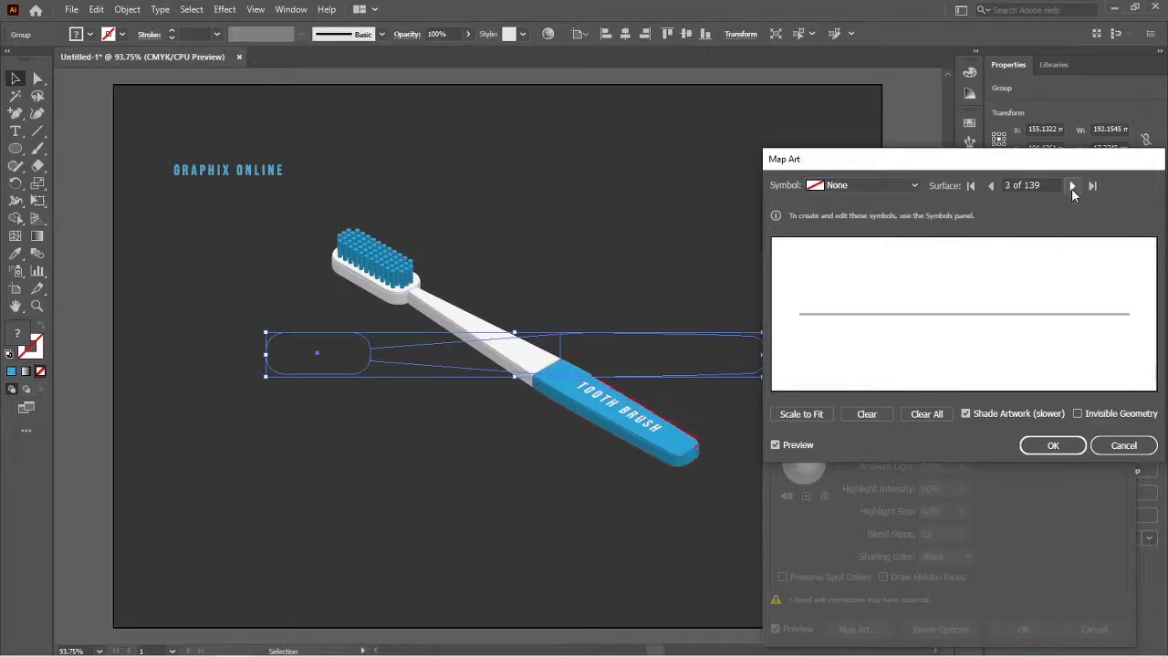
pyautogui.click(1072, 186)
pyautogui.click(1072, 186)
pyautogui.click(1072, 186)
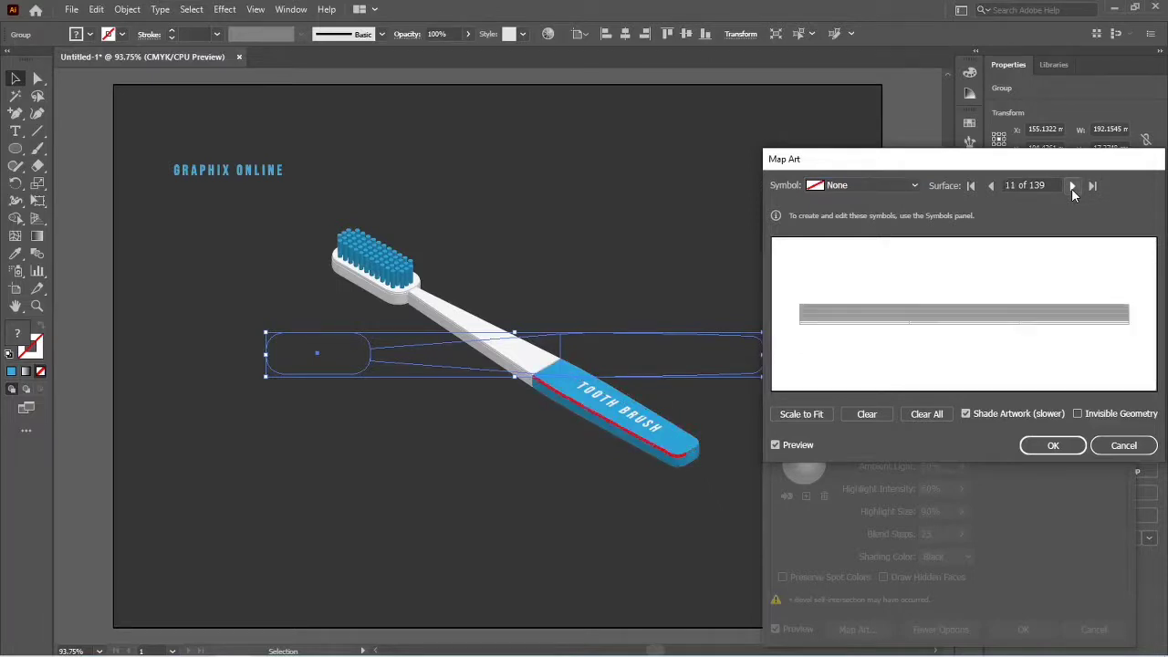
pyautogui.click(1072, 186)
pyautogui.doubleClick(1072, 186)
pyautogui.doubleClick(1071, 186)
pyautogui.doubleClick(1071, 186)
pyautogui.doubleClick(1072, 186)
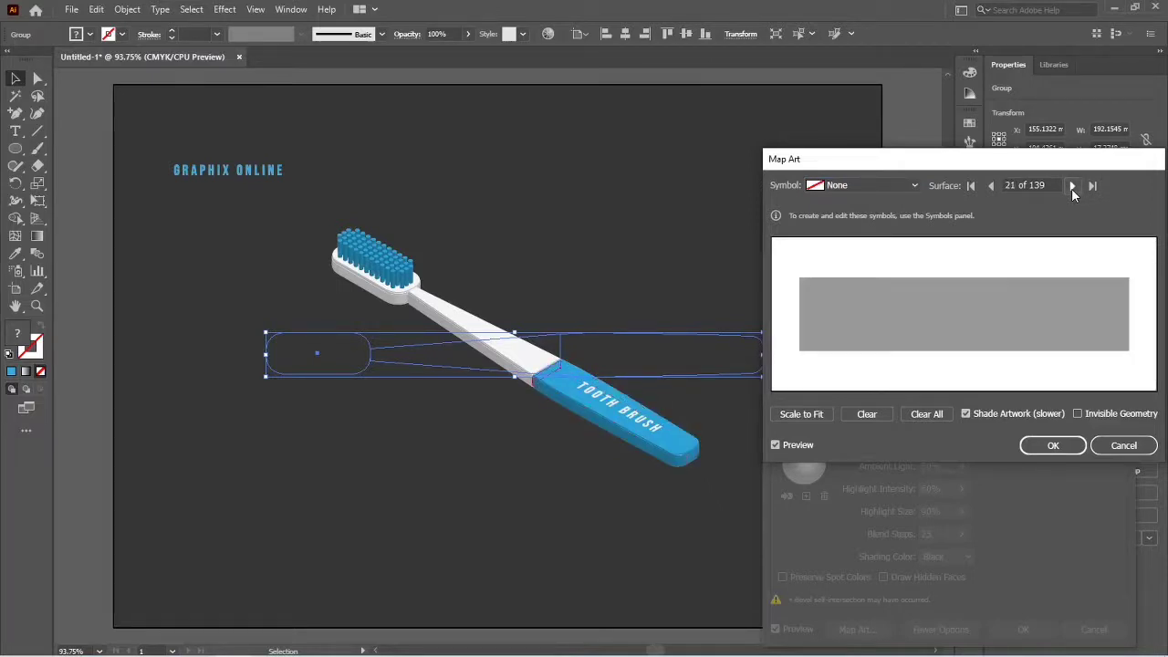
pyautogui.doubleClick(1072, 186)
pyautogui.doubleClick(1072, 186)
pyautogui.doubleClick(1072, 187)
pyautogui.doubleClick(1072, 186)
pyautogui.doubleClick(1072, 186)
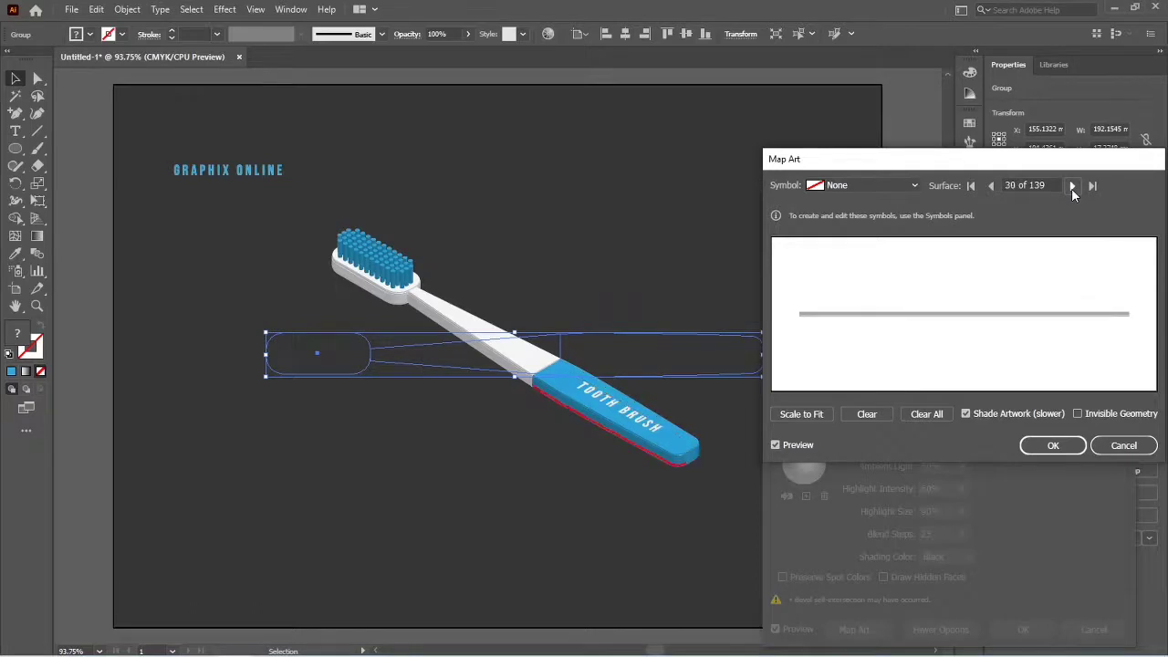
pyautogui.doubleClick(1072, 187)
pyautogui.doubleClick(1072, 187)
pyautogui.doubleClick(1072, 186)
pyautogui.click(1072, 187)
pyautogui.doubleClick(1072, 186)
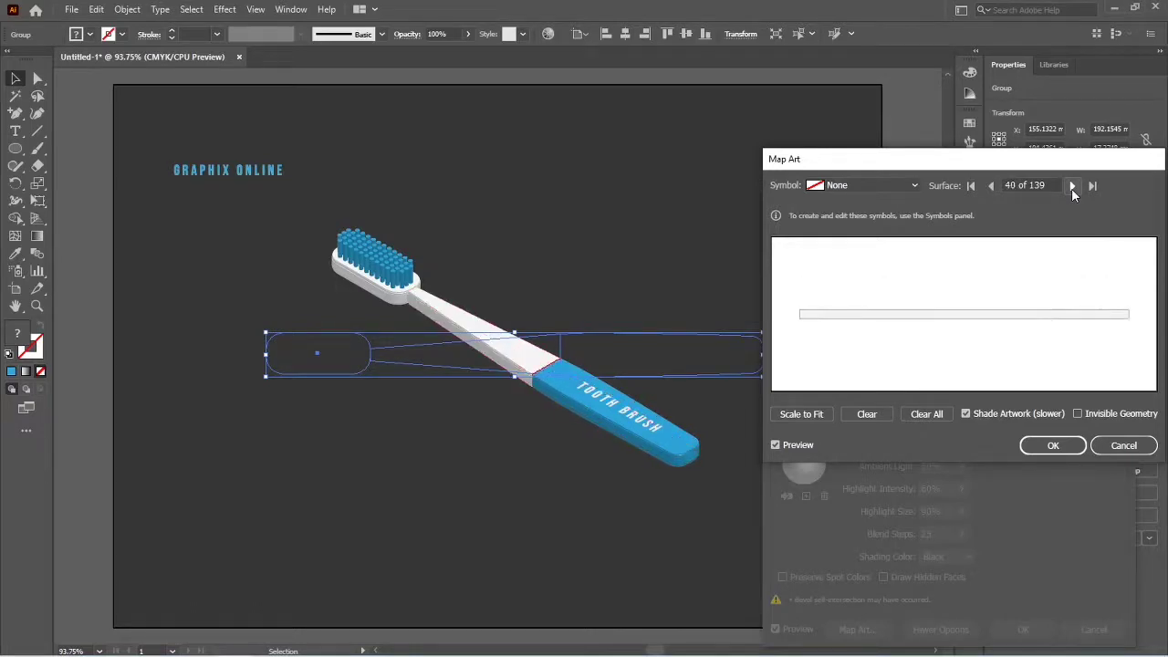
pyautogui.click(994, 189)
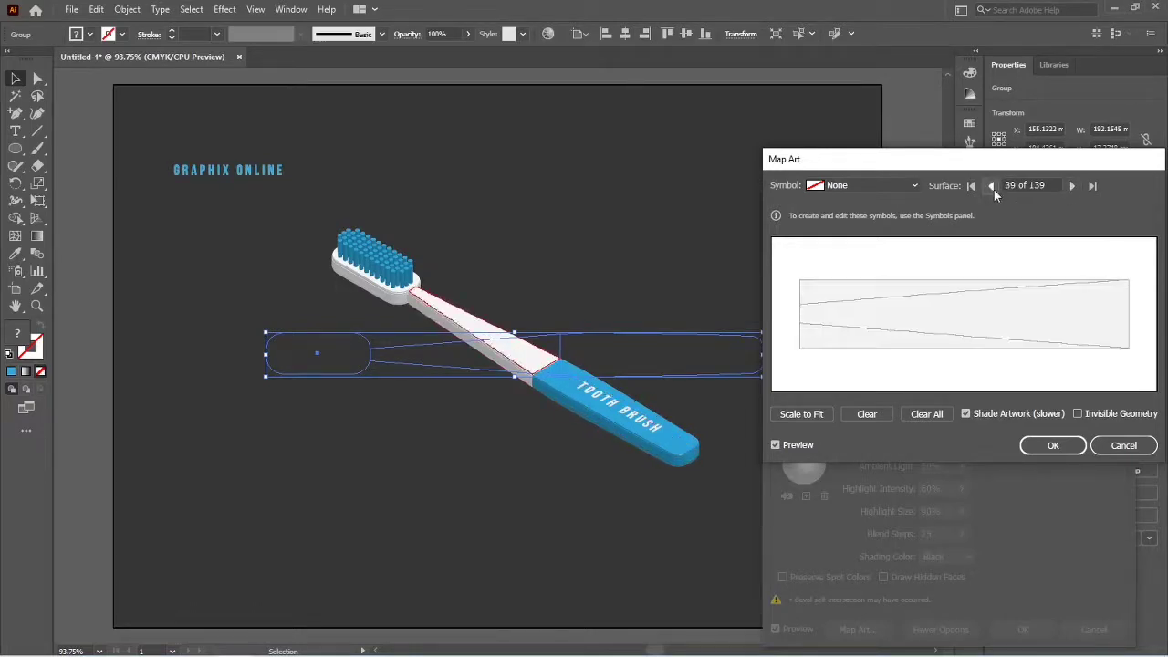
pyautogui.click(918, 183)
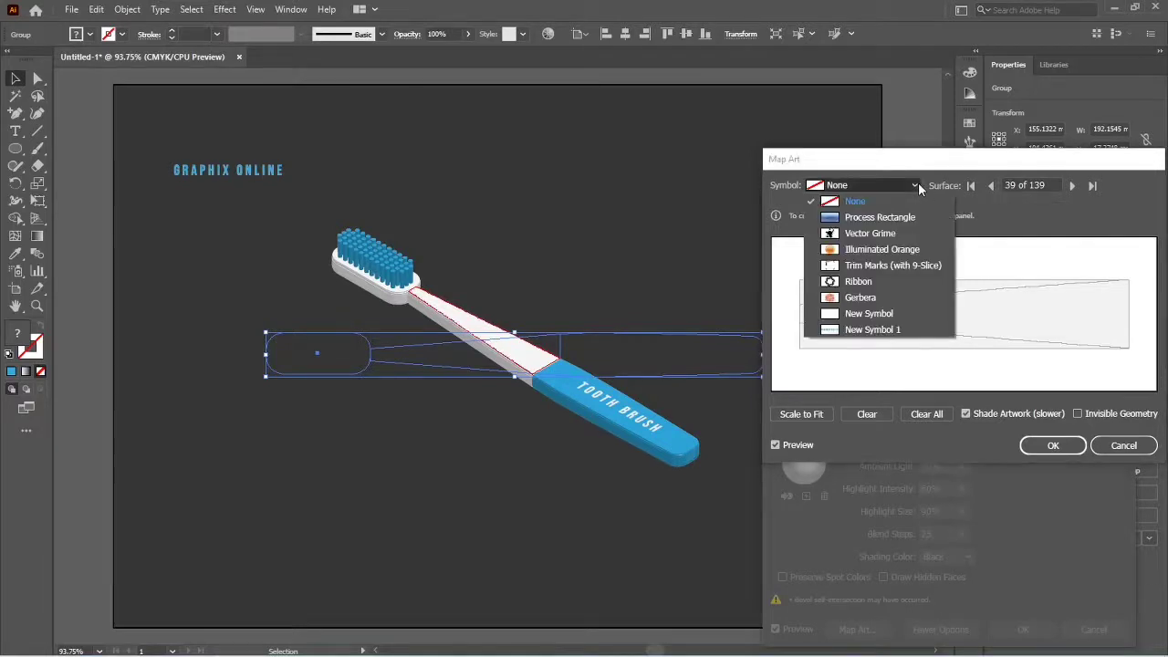
pyautogui.click(881, 334)
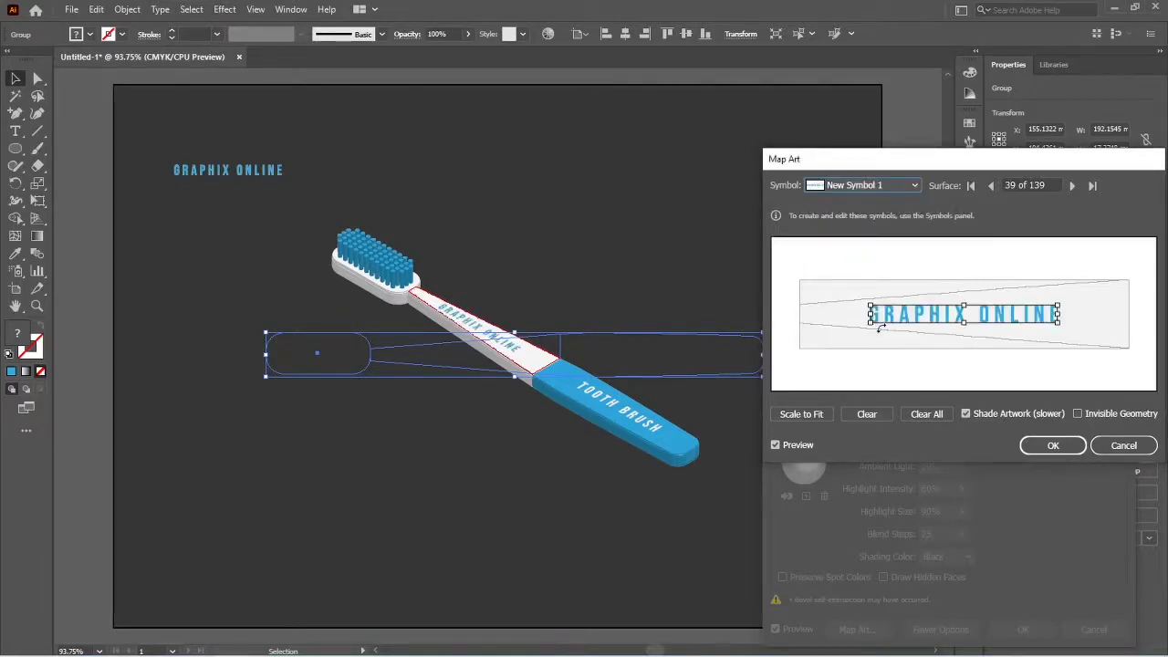
# Step: Shrink the mapped GRAPHIX ONLINE lettering, shift it toward the wide end of the neck face, and apply the 3D effect
pyautogui.moveTo(951, 317); pyautogui.dragTo(988, 318)
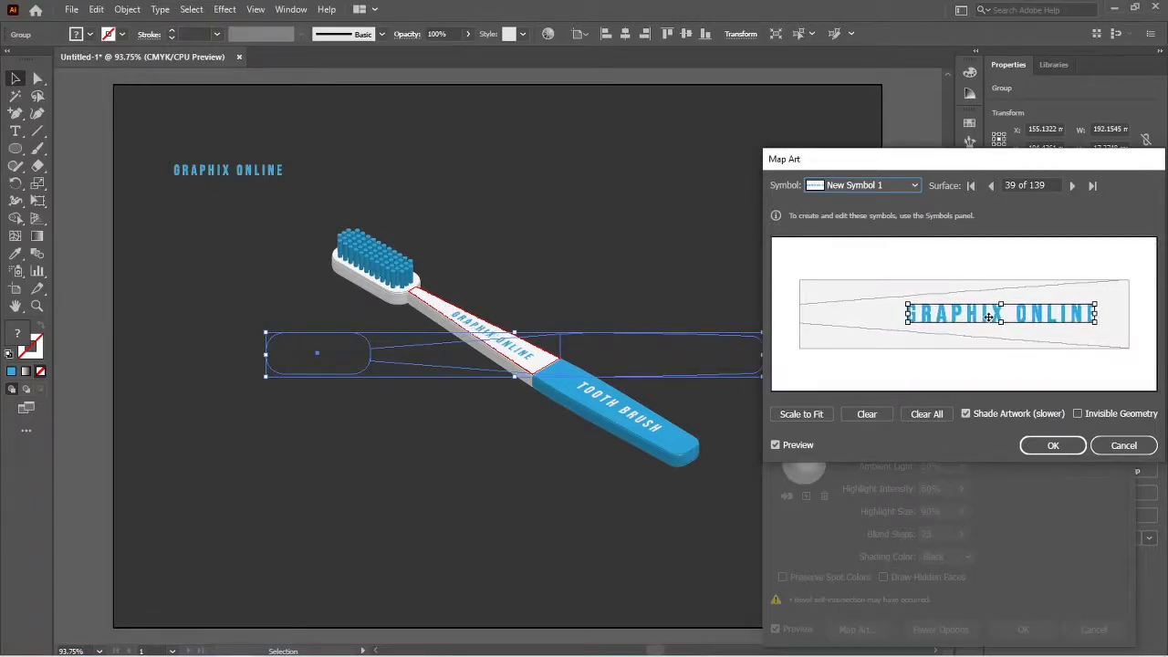
pyautogui.moveTo(1097, 315); pyautogui.dragTo(1066, 316)
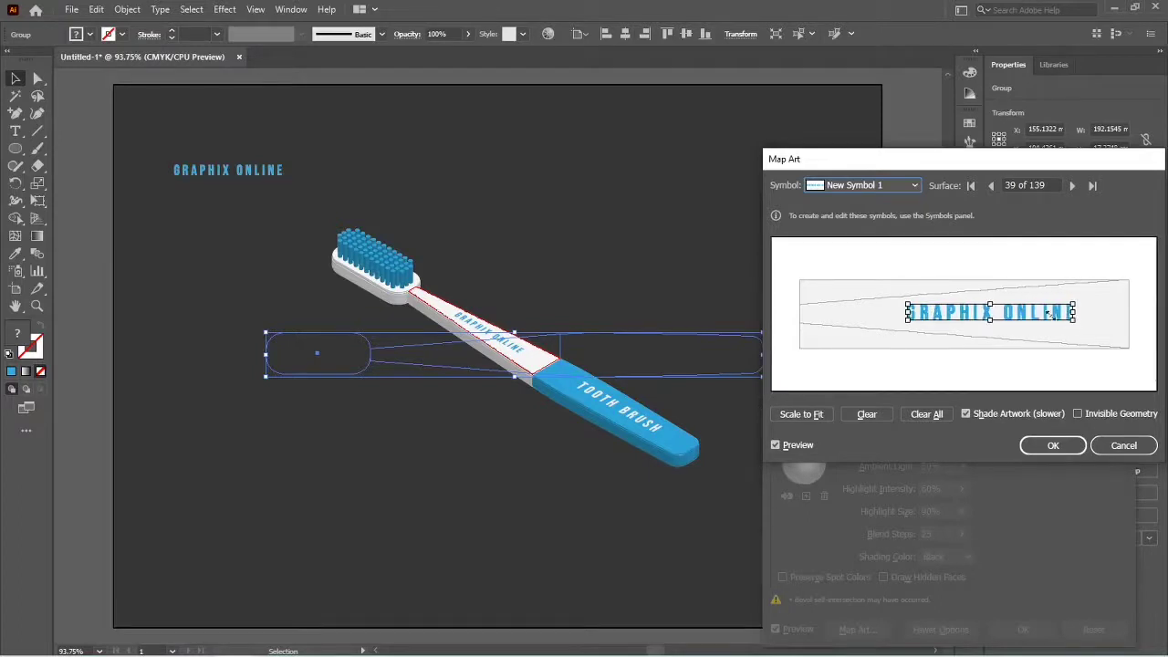
pyautogui.moveTo(1044, 316); pyautogui.dragTo(1063, 313)
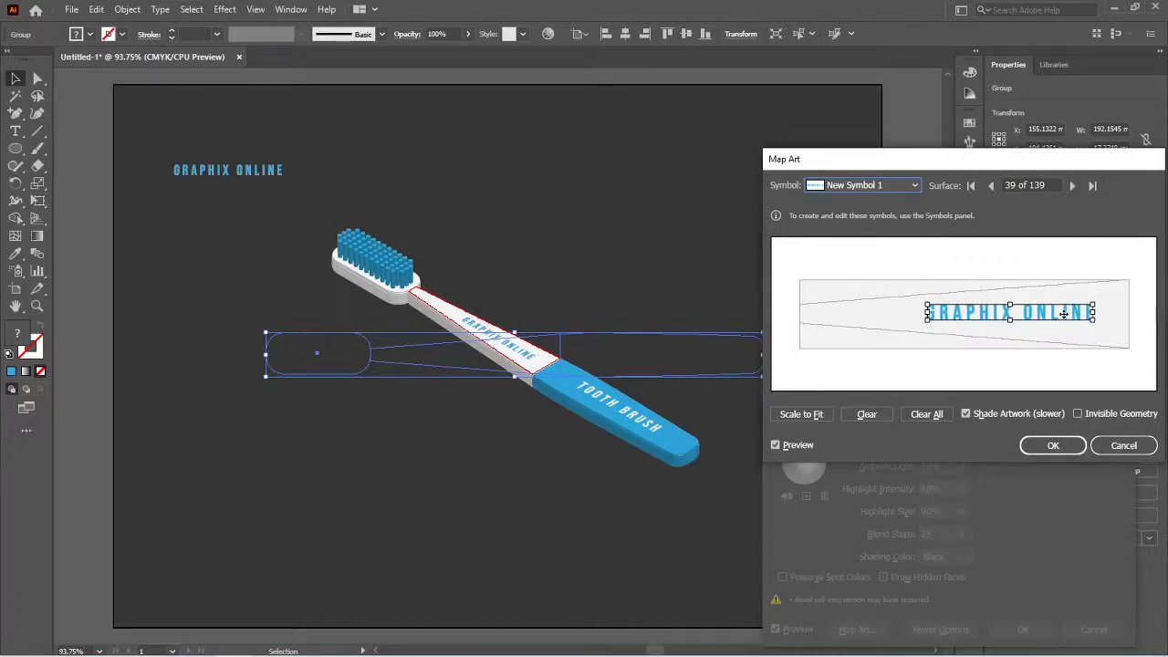
pyautogui.moveTo(1062, 313); pyautogui.dragTo(1063, 314)
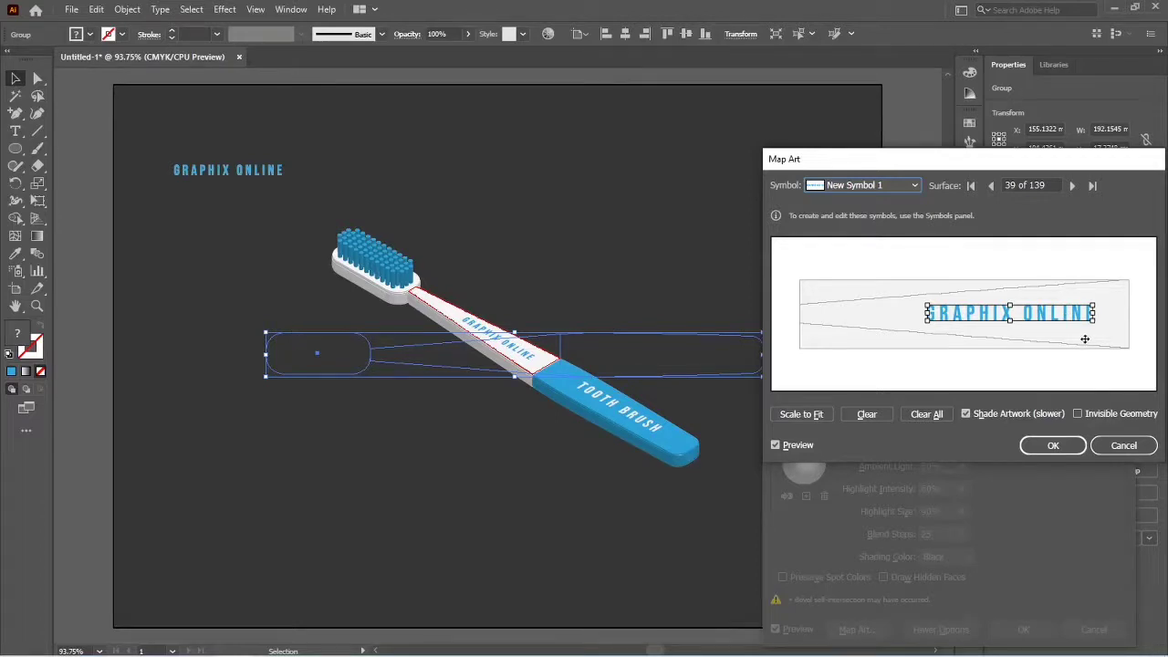
pyautogui.click(1072, 451)
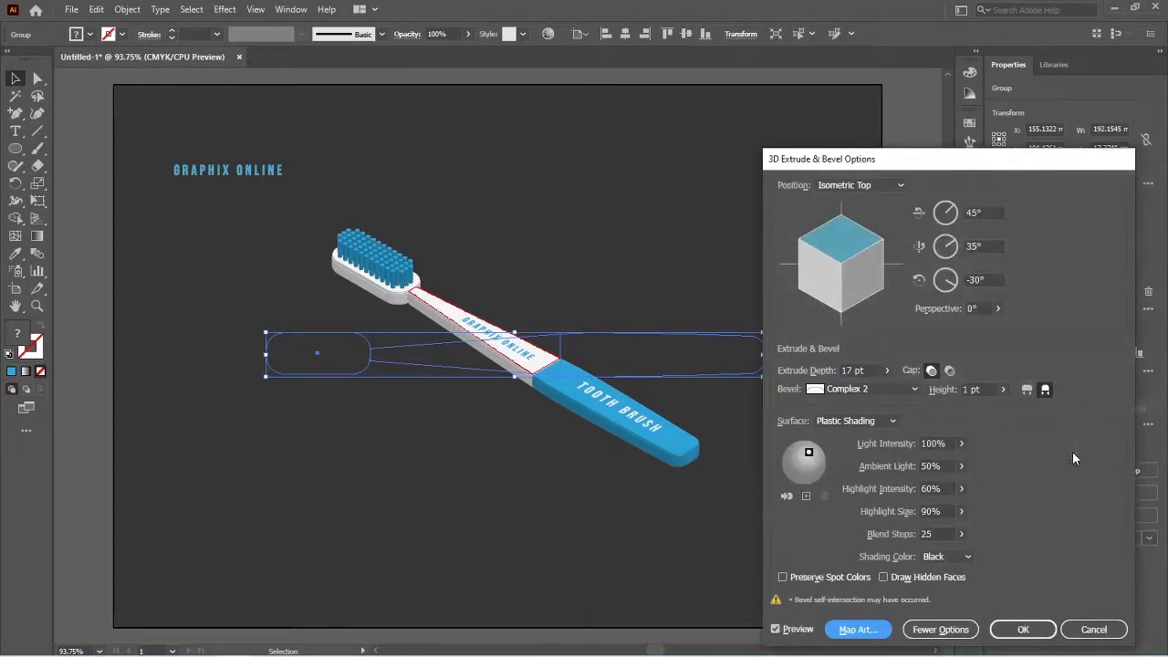
pyautogui.click(1023, 629)
pyautogui.click(573, 534)
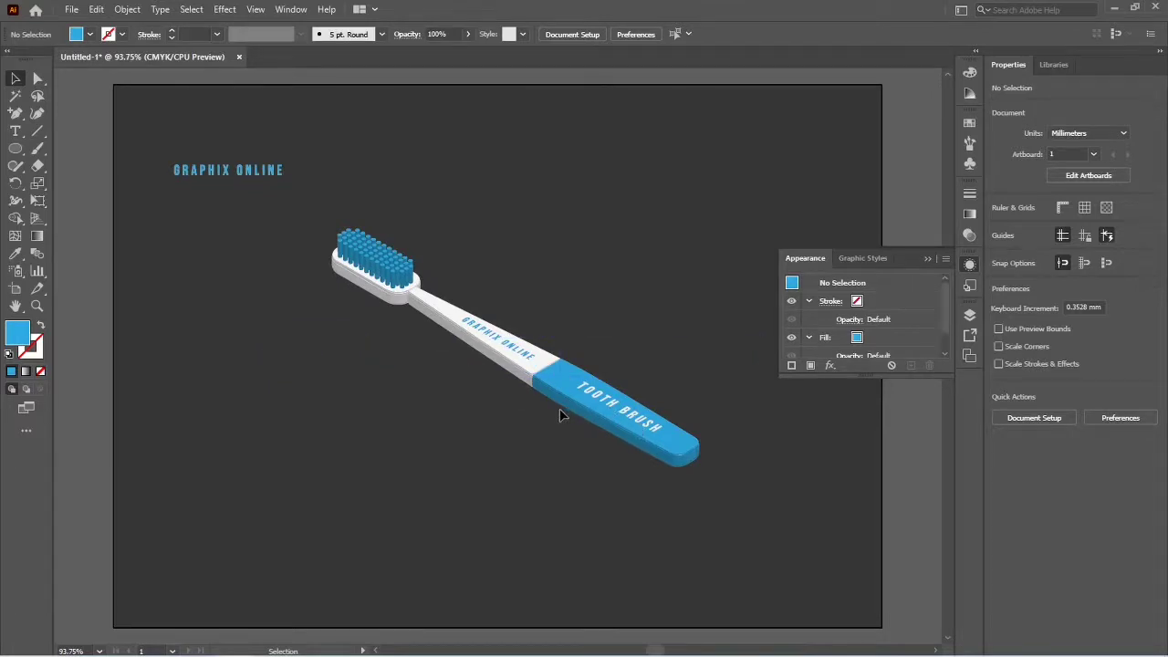
# Step: Set the Complex 2 bevel height to 2 pt in the toothbrush body's 3D Extrude & Bevel effect and apply it
pyautogui.scroll(2, 561, 415)
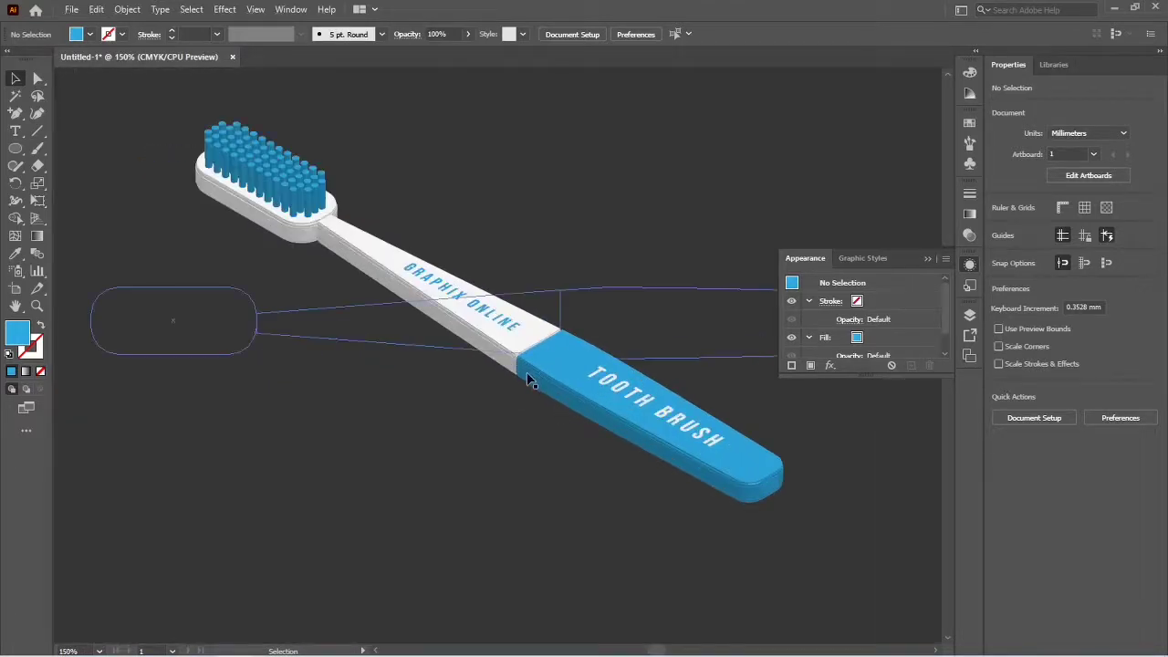
pyautogui.click(602, 404)
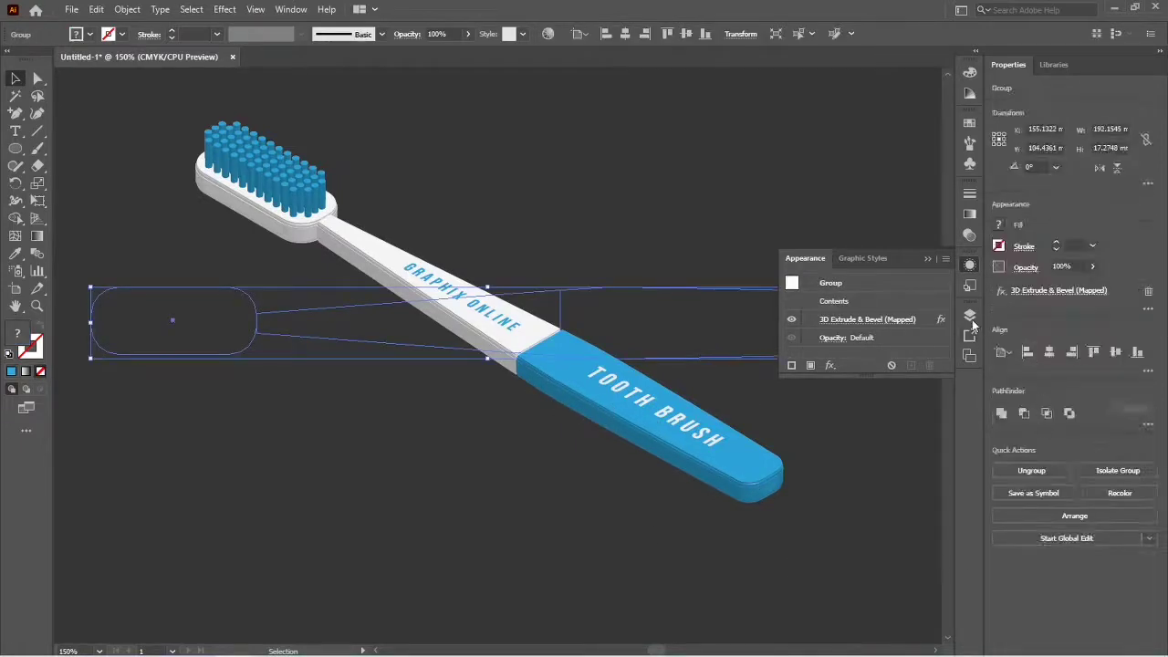
pyautogui.click(889, 322)
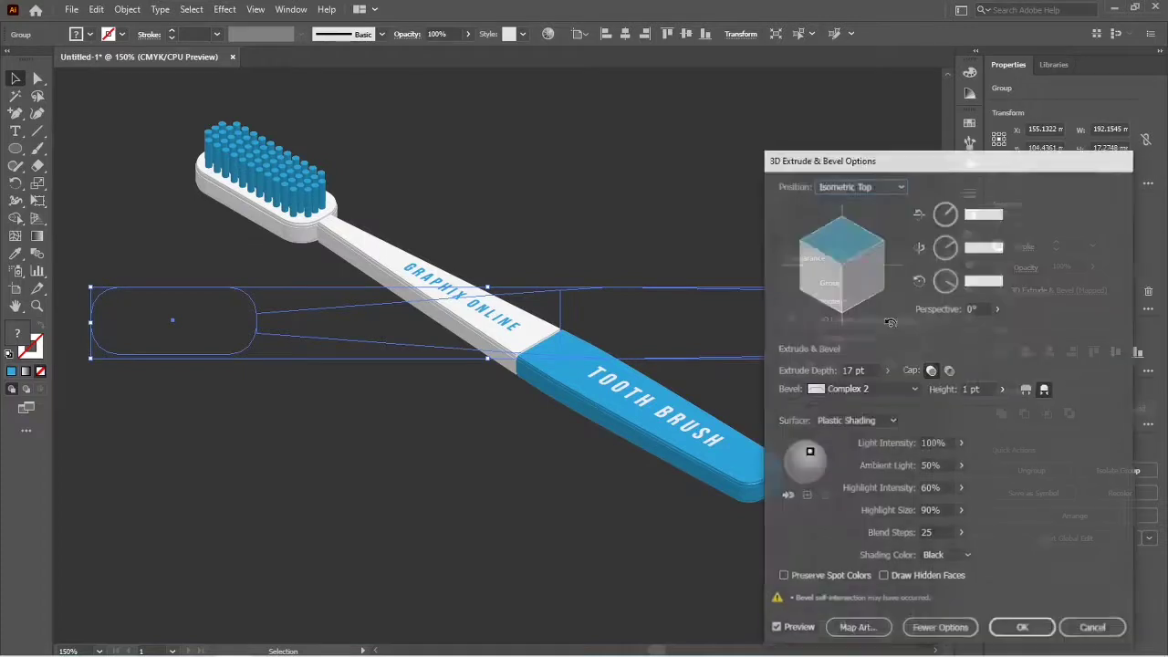
pyautogui.click(880, 391)
pyautogui.click(880, 391)
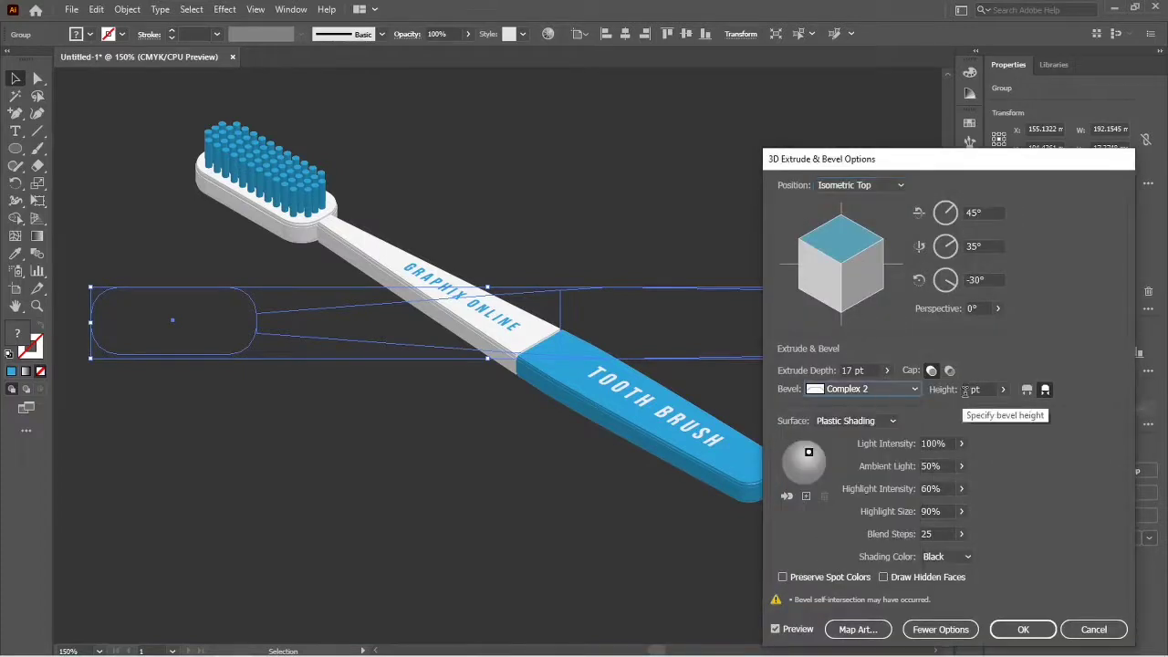
pyautogui.click(981, 389)
pyautogui.press('Up')
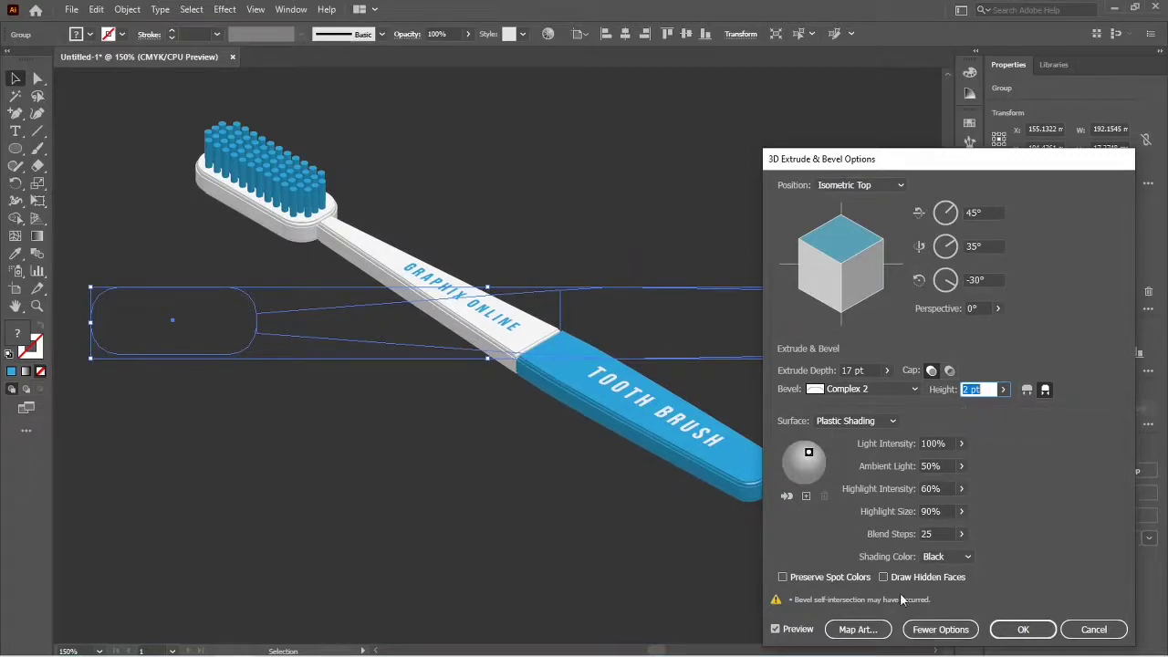
pyautogui.click(1023, 628)
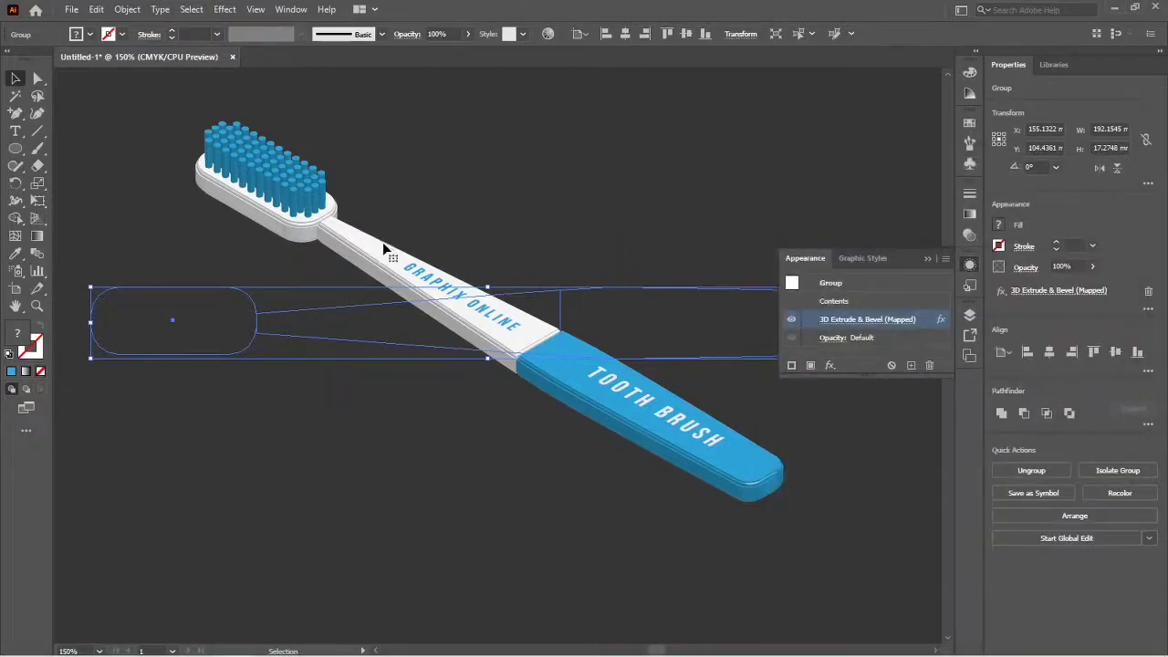
# Step: Delete the leftover GRAPHIX ONLINE symbol from the artboard and collapse the appearance settings
pyautogui.scroll(-1, 526, 369)
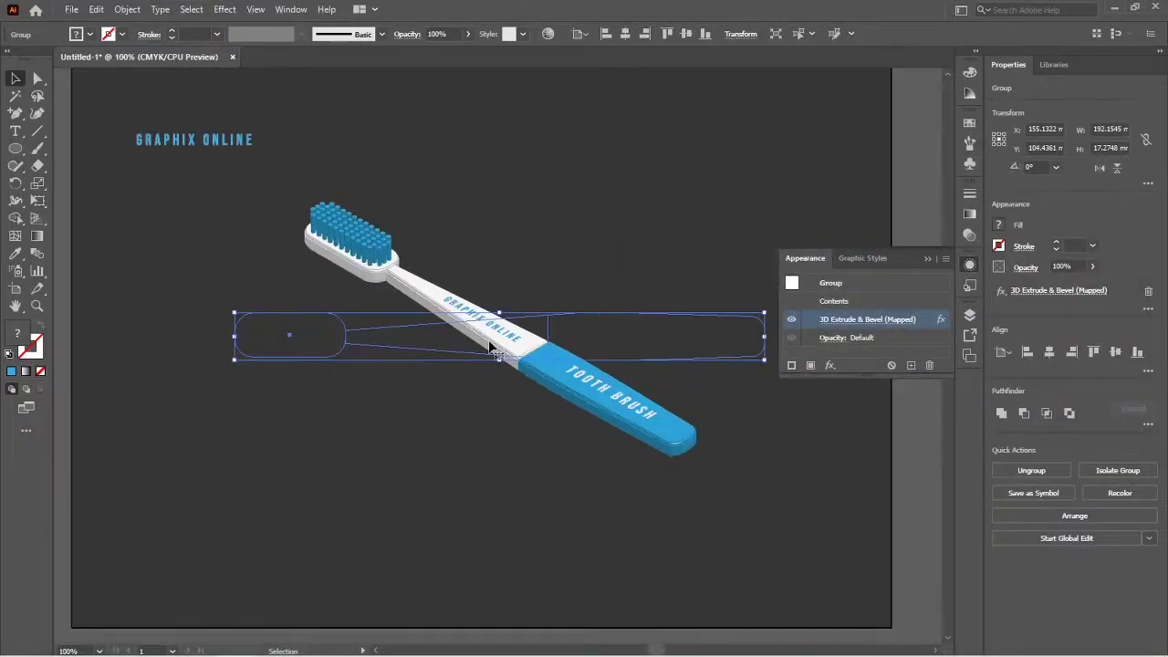
pyautogui.click(230, 140)
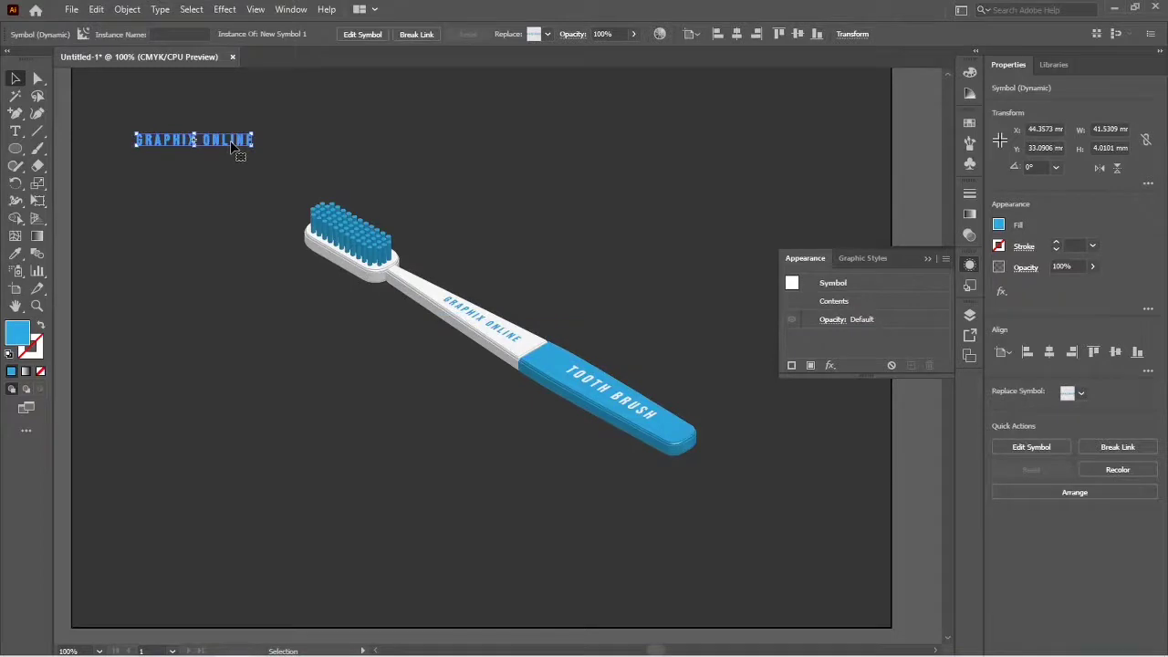
pyautogui.press('Delete')
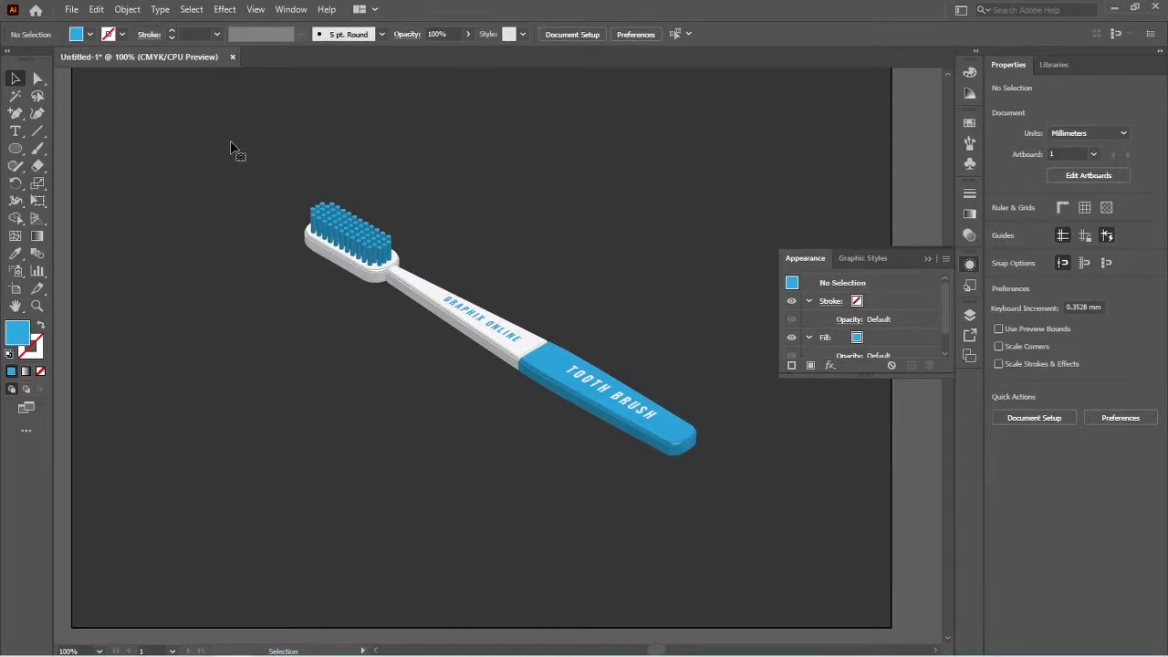
pyautogui.click(925, 258)
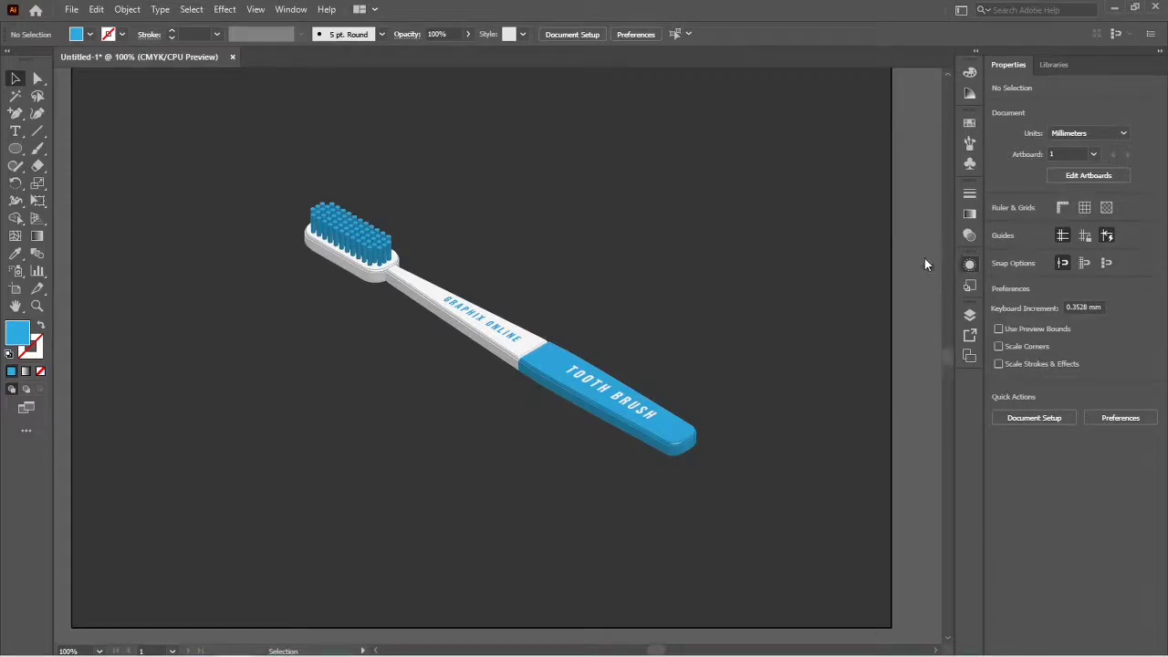
# Step: Expand the appearance of the whole toothbrush artwork, expand the resulting objects, and deselect them
pyautogui.hotkey('ctrl', 'a')
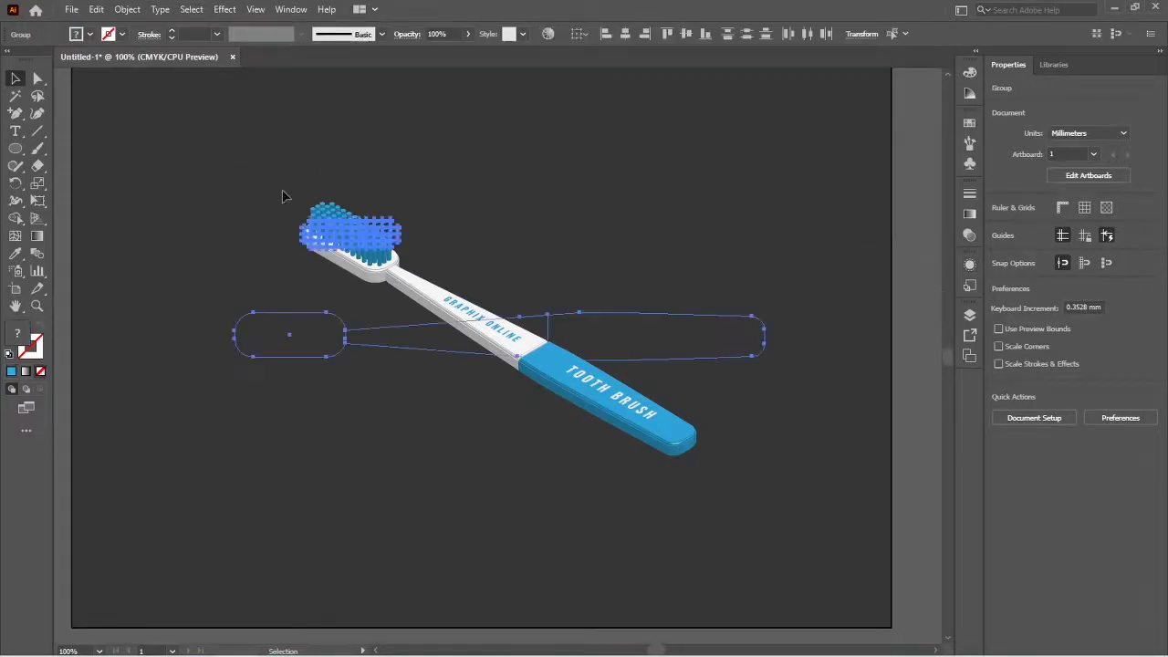
pyautogui.press('v')
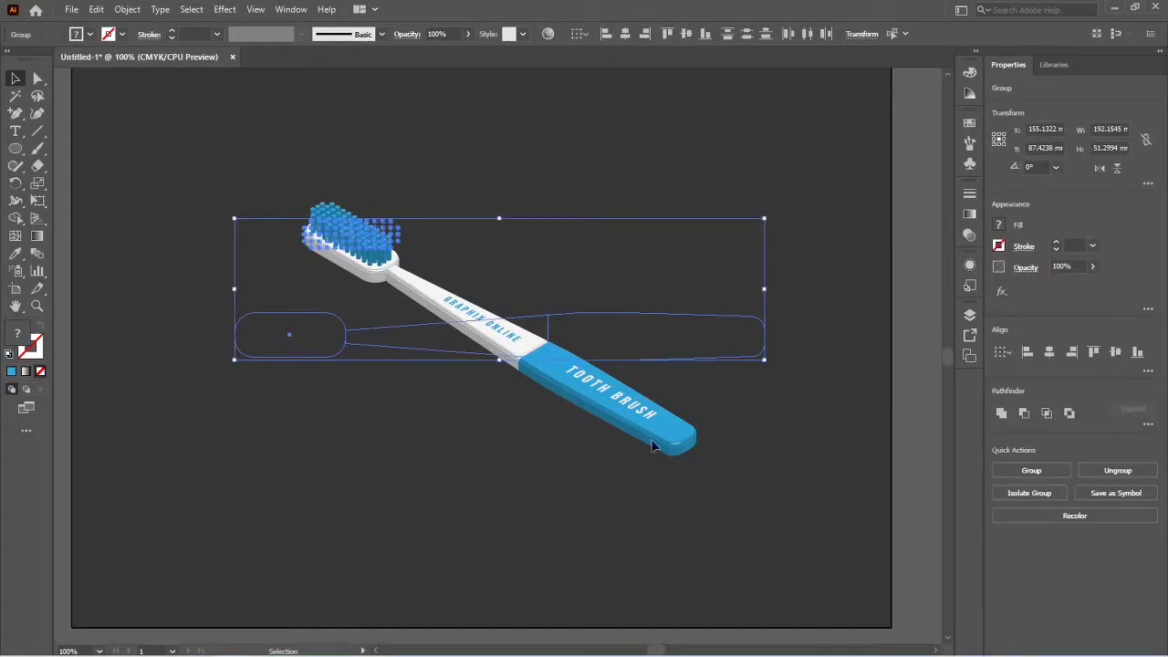
pyautogui.click(127, 10)
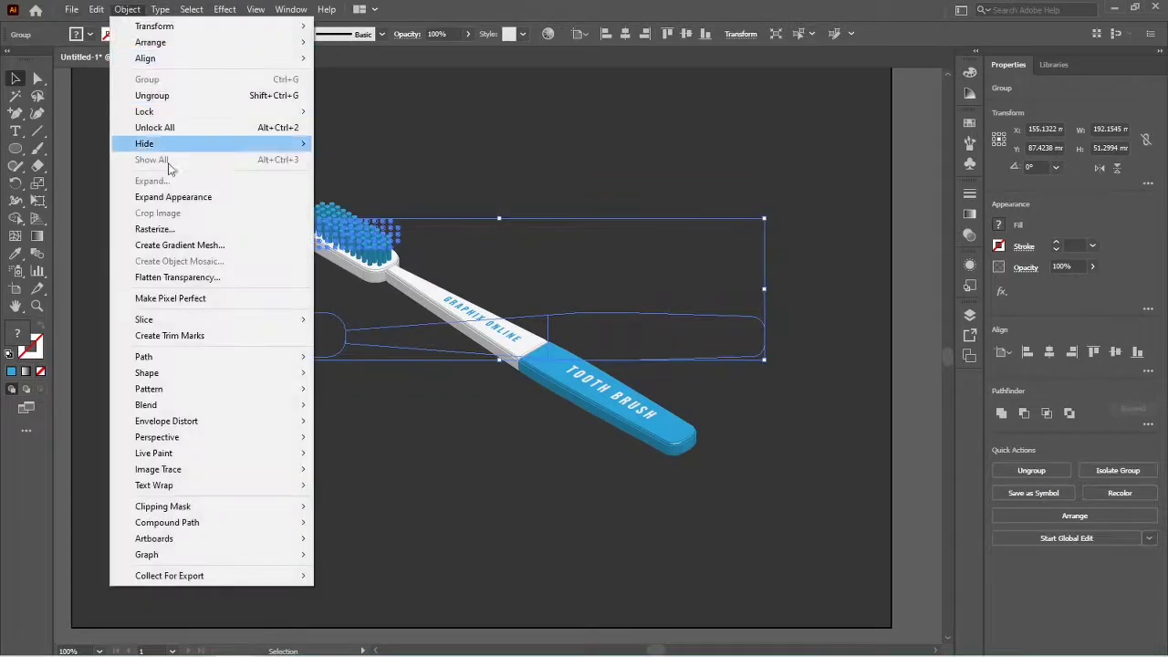
pyautogui.click(174, 197)
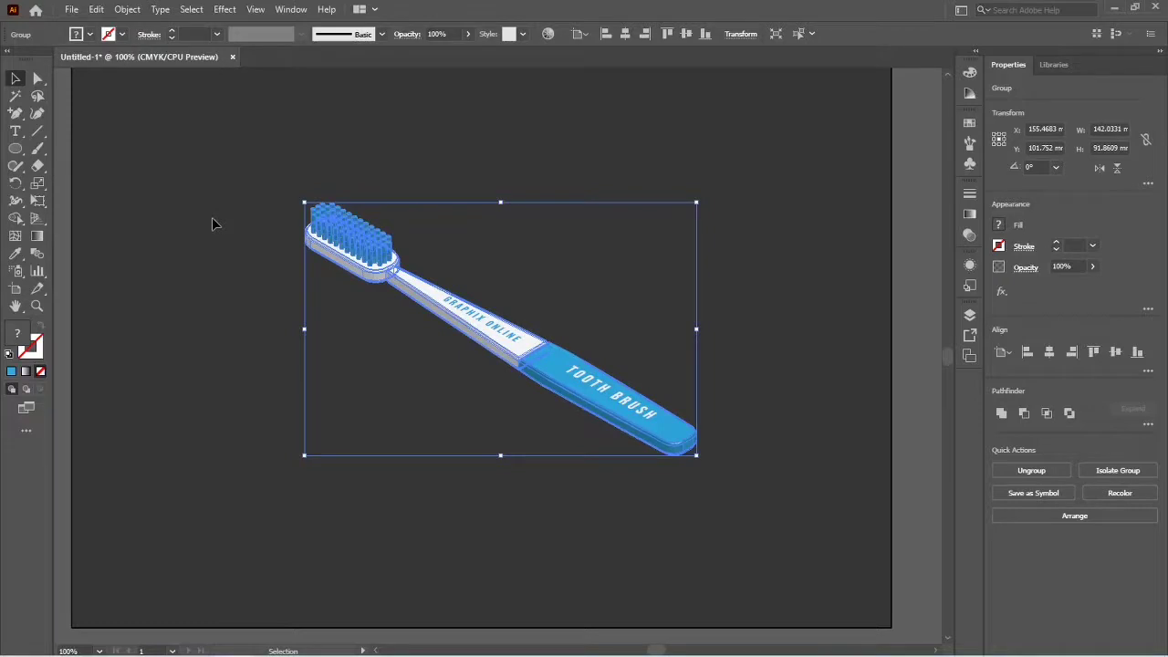
pyautogui.click(125, 10)
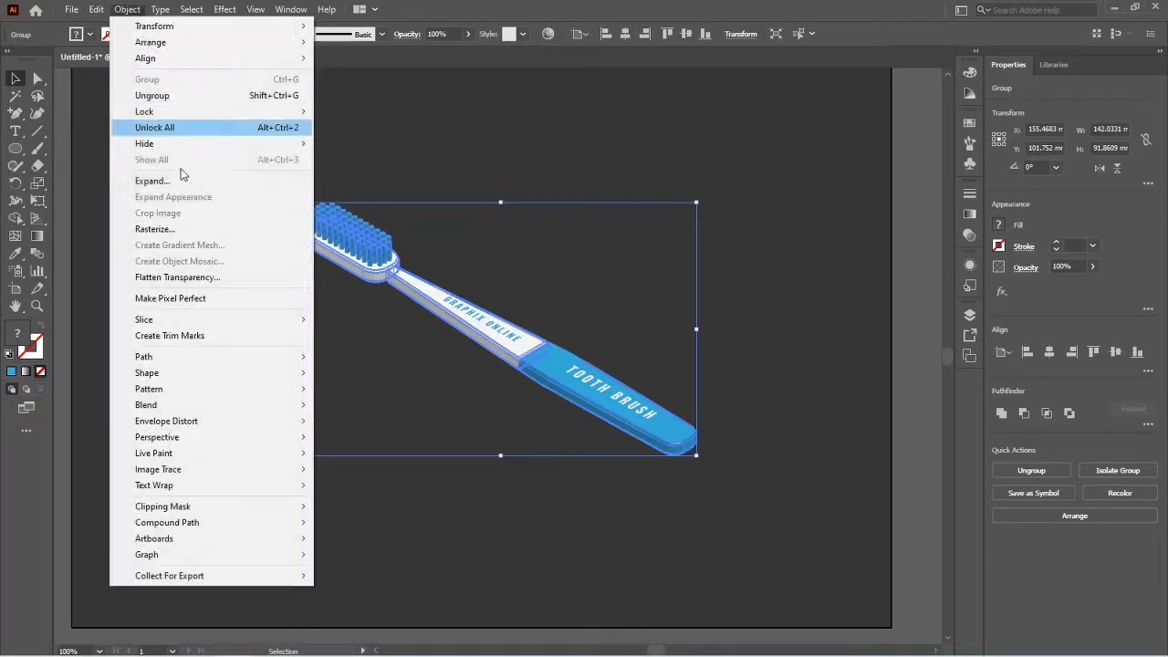
pyautogui.click(187, 181)
pyautogui.click(725, 467)
# Step: Try rotating the expanded toothbrush group to a nearly upright position and undo the rotation
pyautogui.click(667, 445)
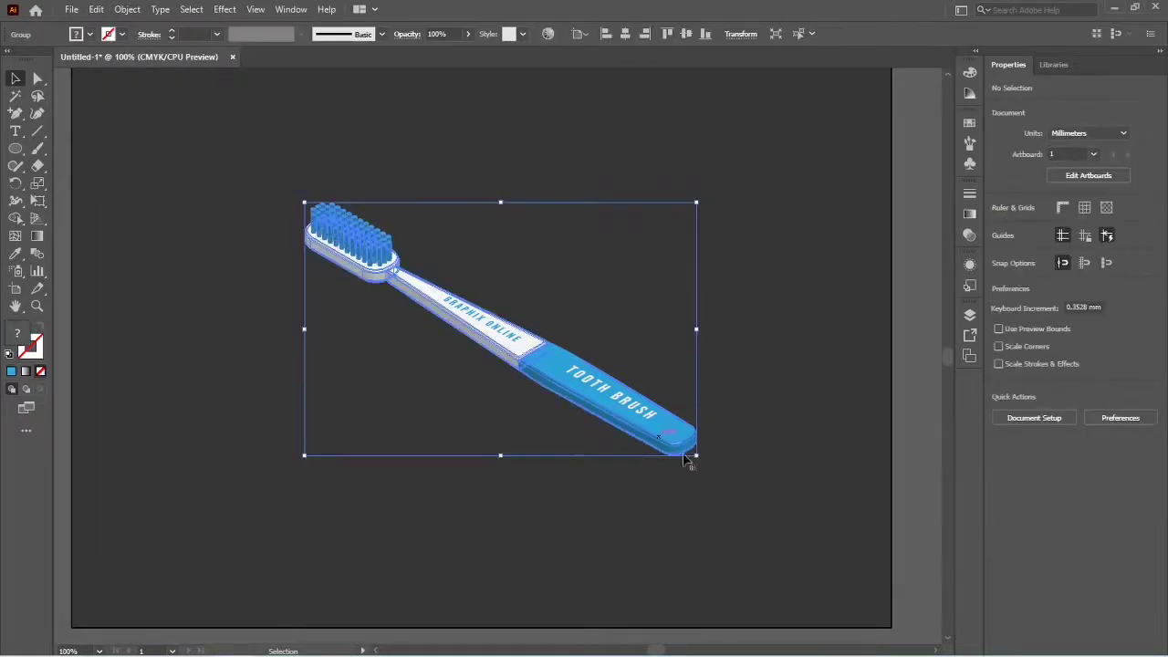
pyautogui.moveTo(695, 458); pyautogui.dragTo(507, 517)
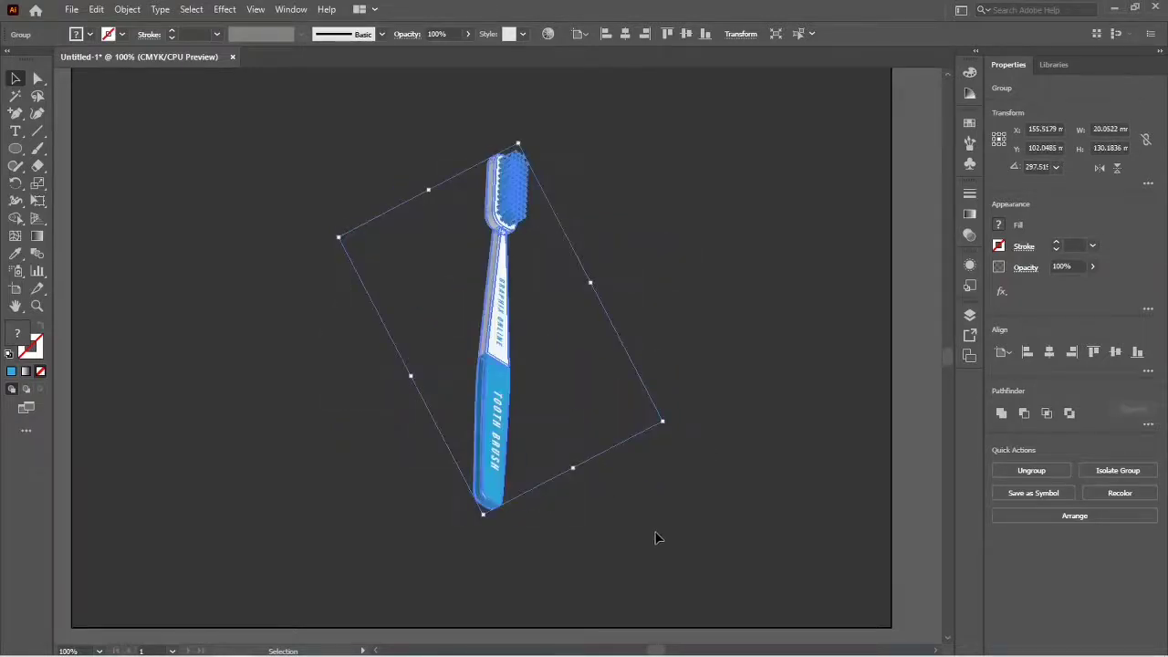
pyautogui.hotkey('ctrl', 'z')
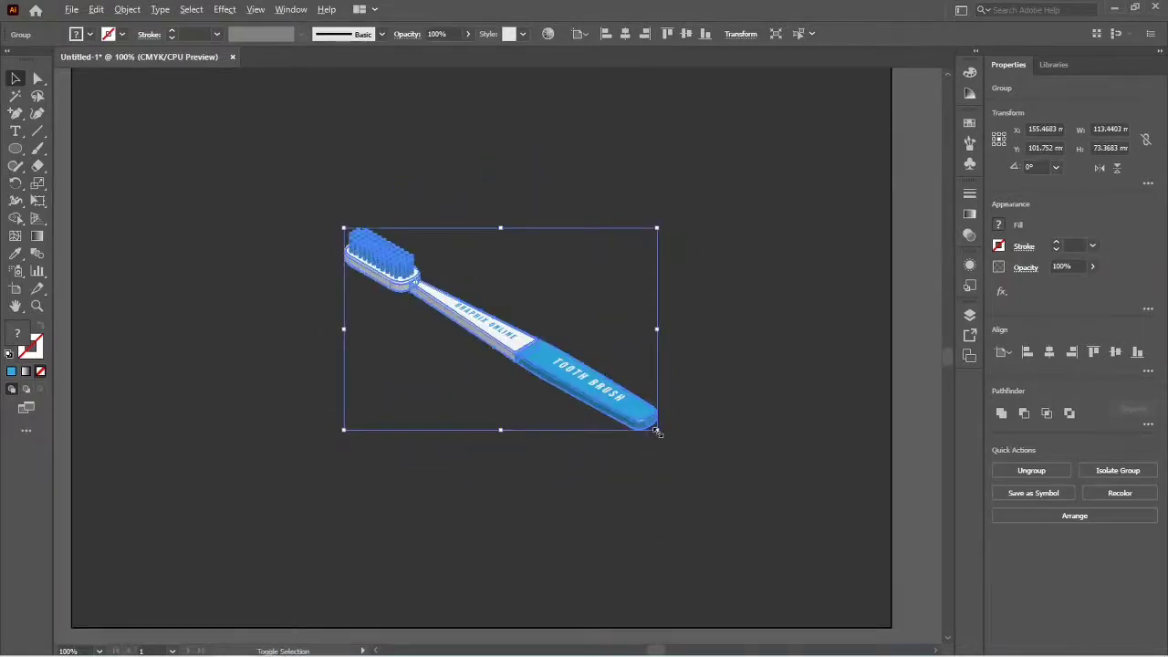
# Step: Scale the expanded toothbrush group down slightly and proportionally about its centre, and deselect it
pyautogui.moveTo(656, 430); pyautogui.dragTo(680, 445)
pyautogui.click(722, 445)
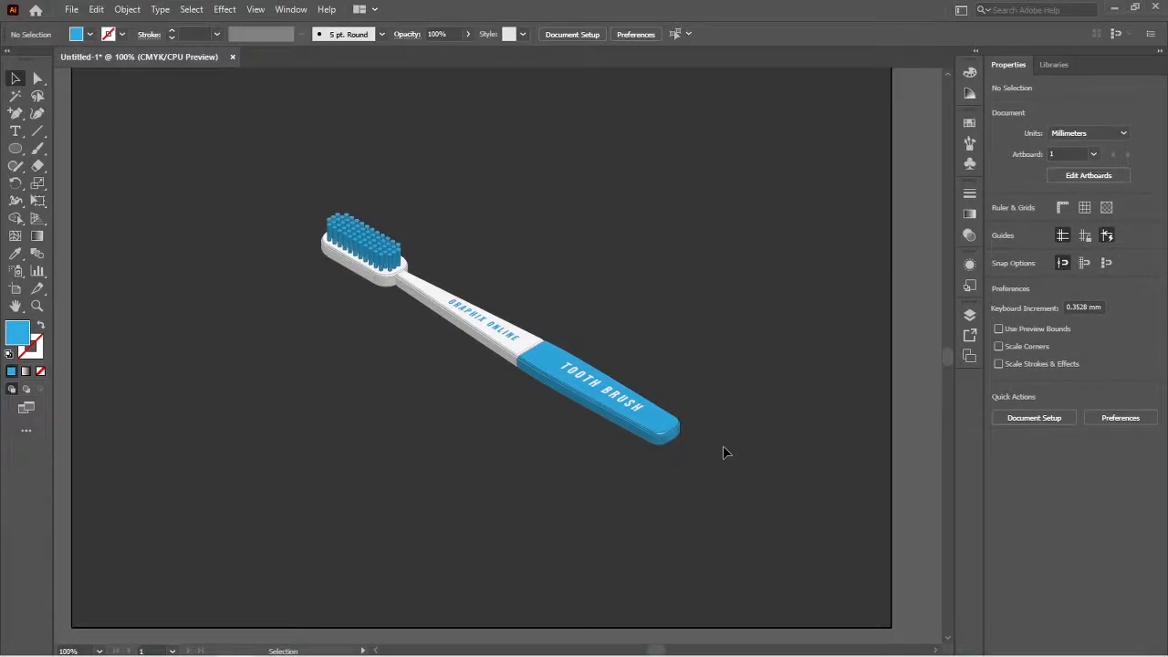
pyautogui.hotkey('ctrl', '0')
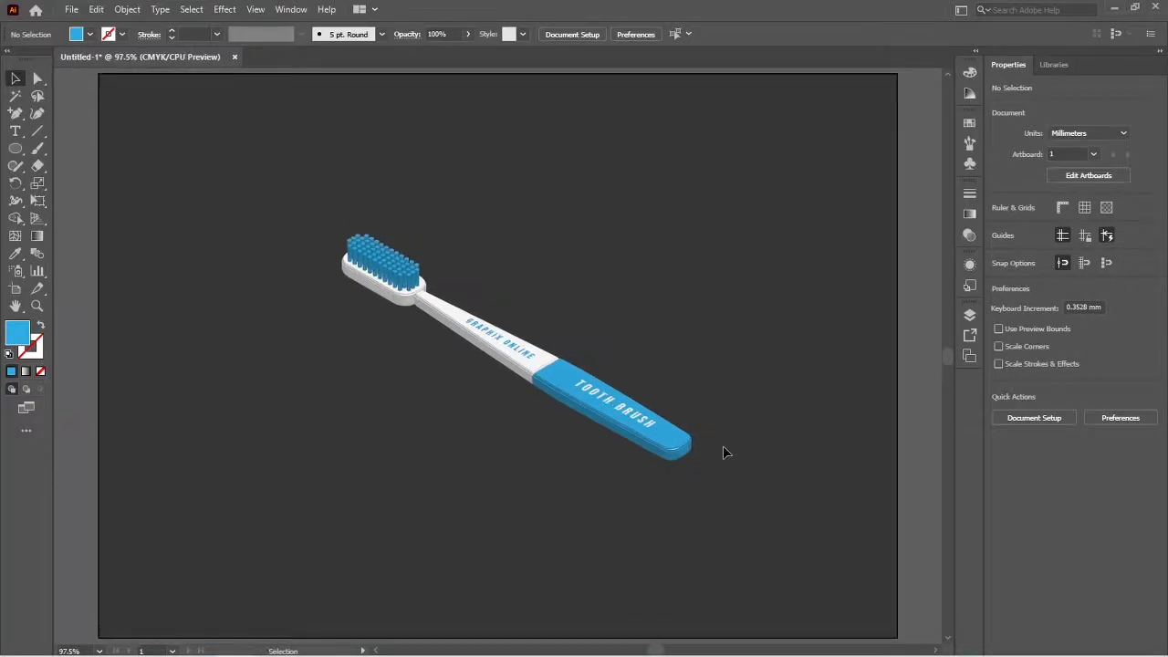